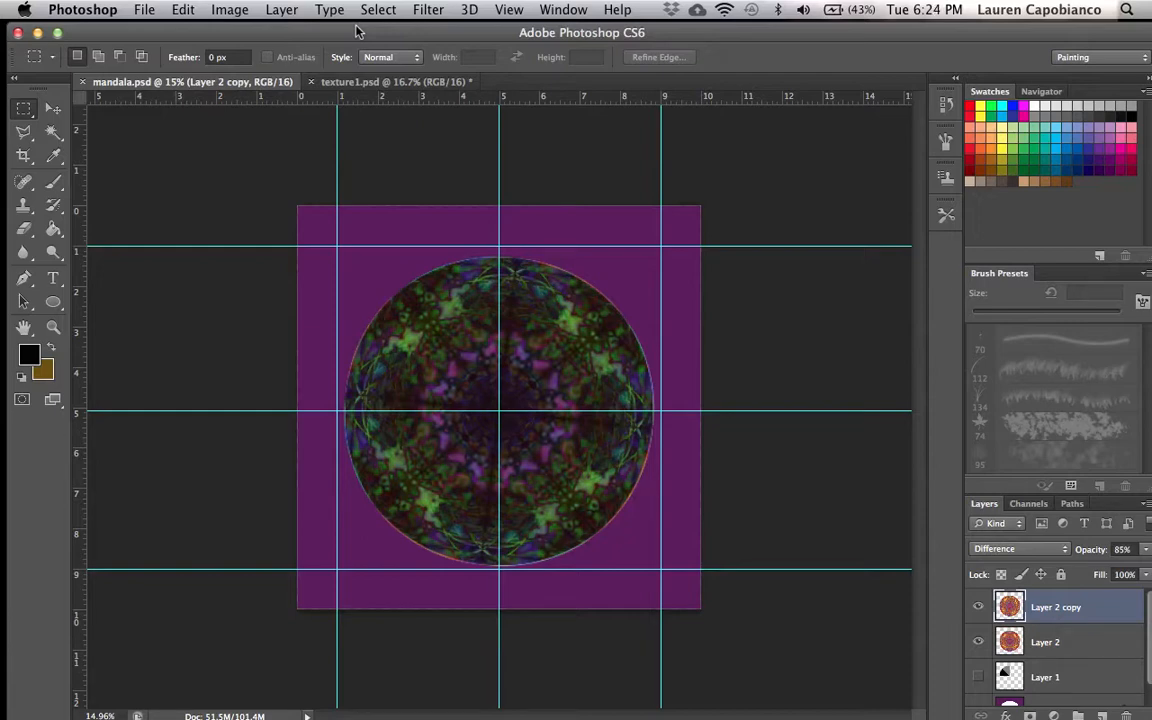
- Review the open texture1 and mandala documents before starting a new one
left_click(332, 83)
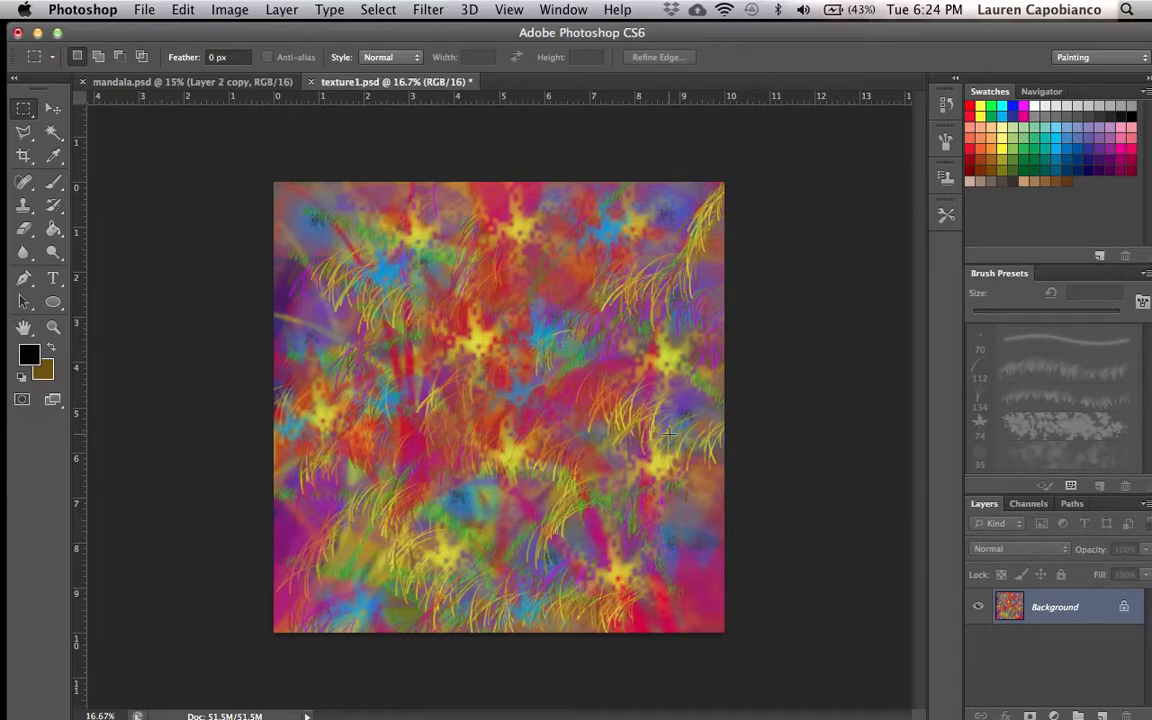
left_click(227, 10)
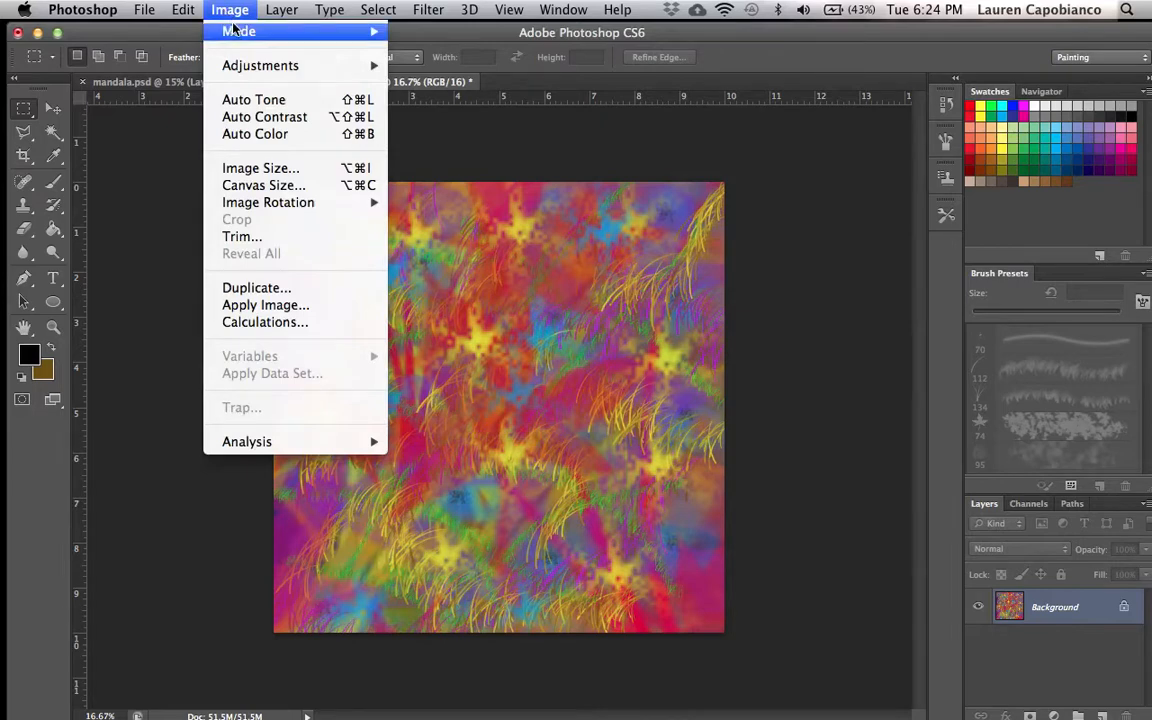
mouse_move(262, 10)
scroll(306, 543, "down", 2)
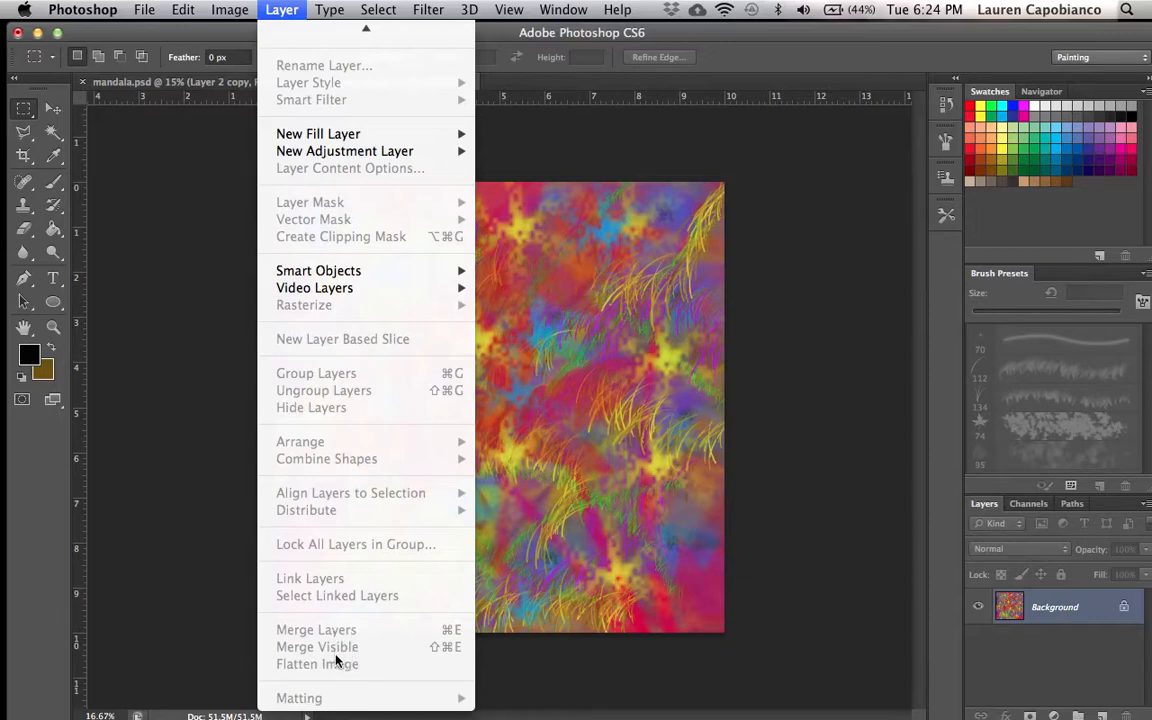
left_click(212, 392)
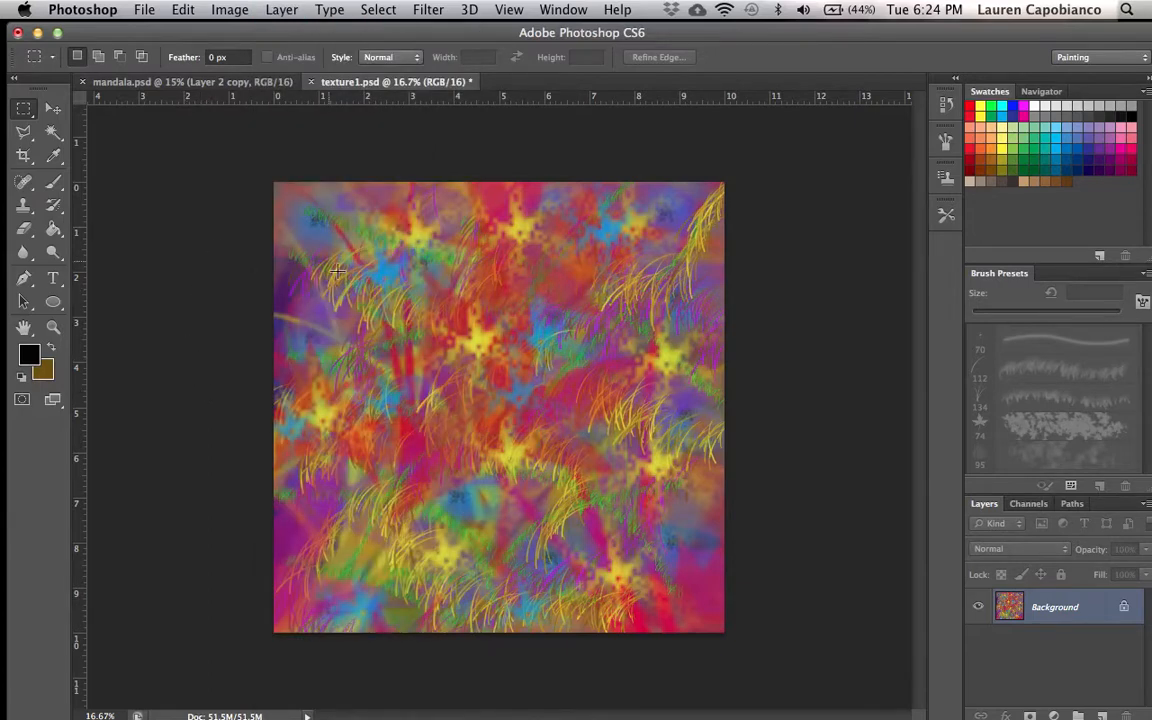
left_click(216, 82)
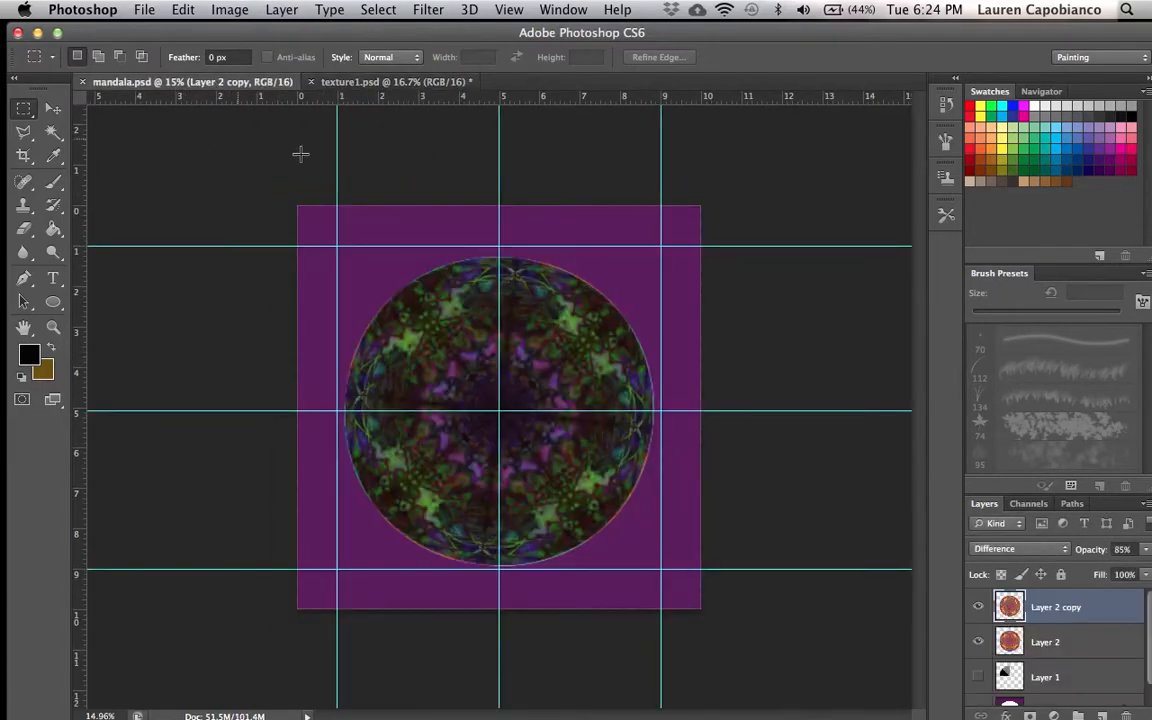
left_click(53, 112)
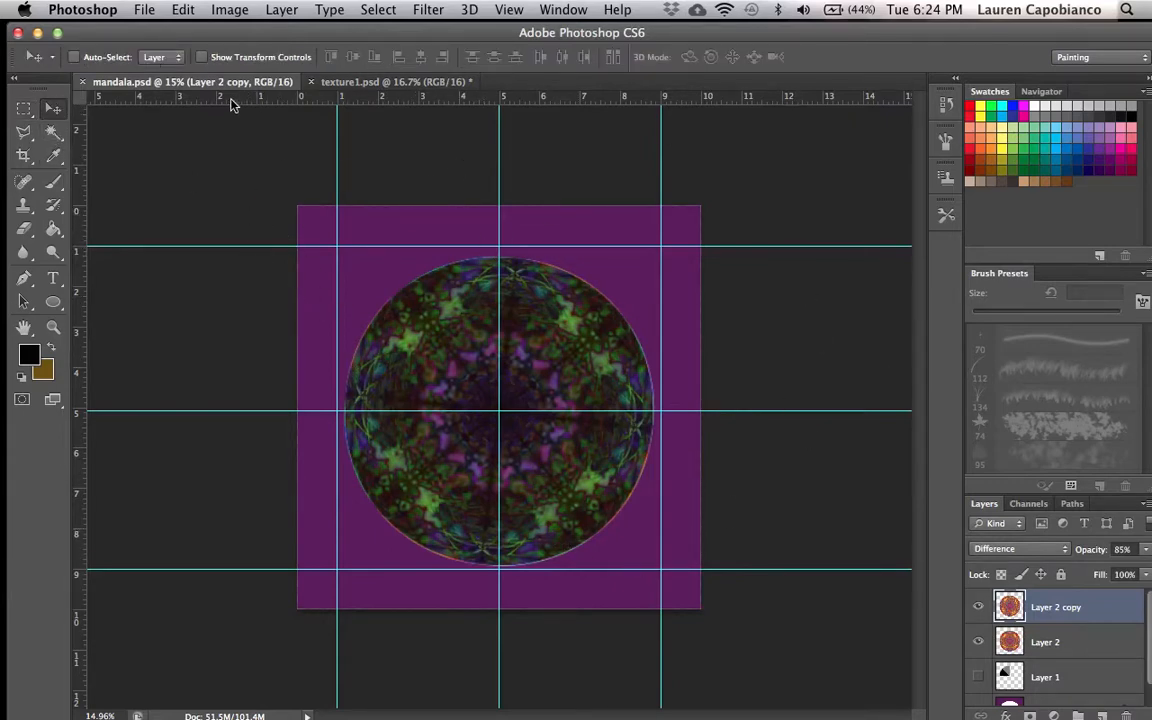
- Start a new document named with the artist's surname followed by mandala
left_click(144, 9)
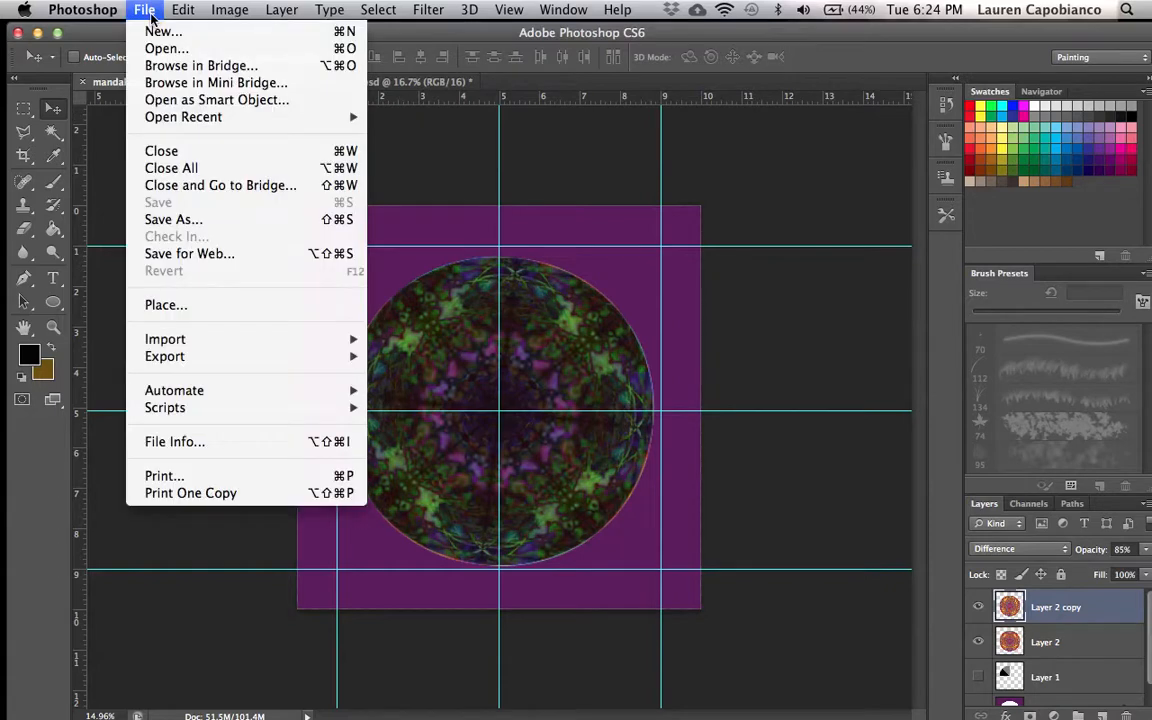
left_click(163, 33)
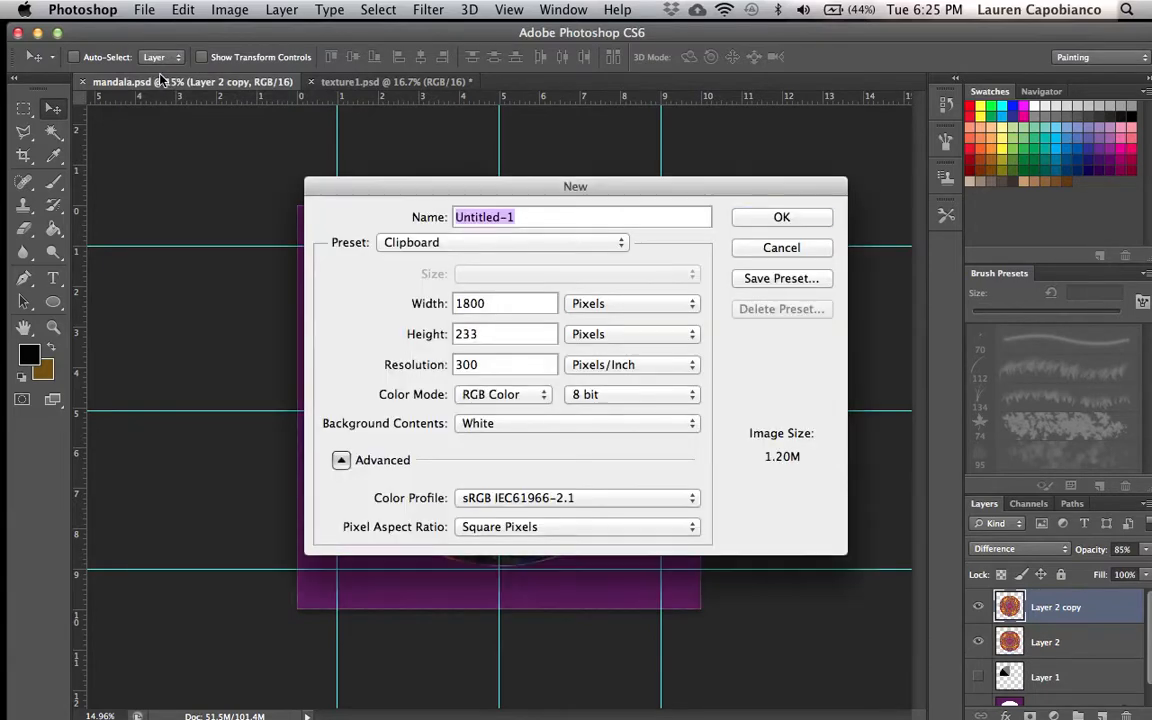
key("BackSpace")
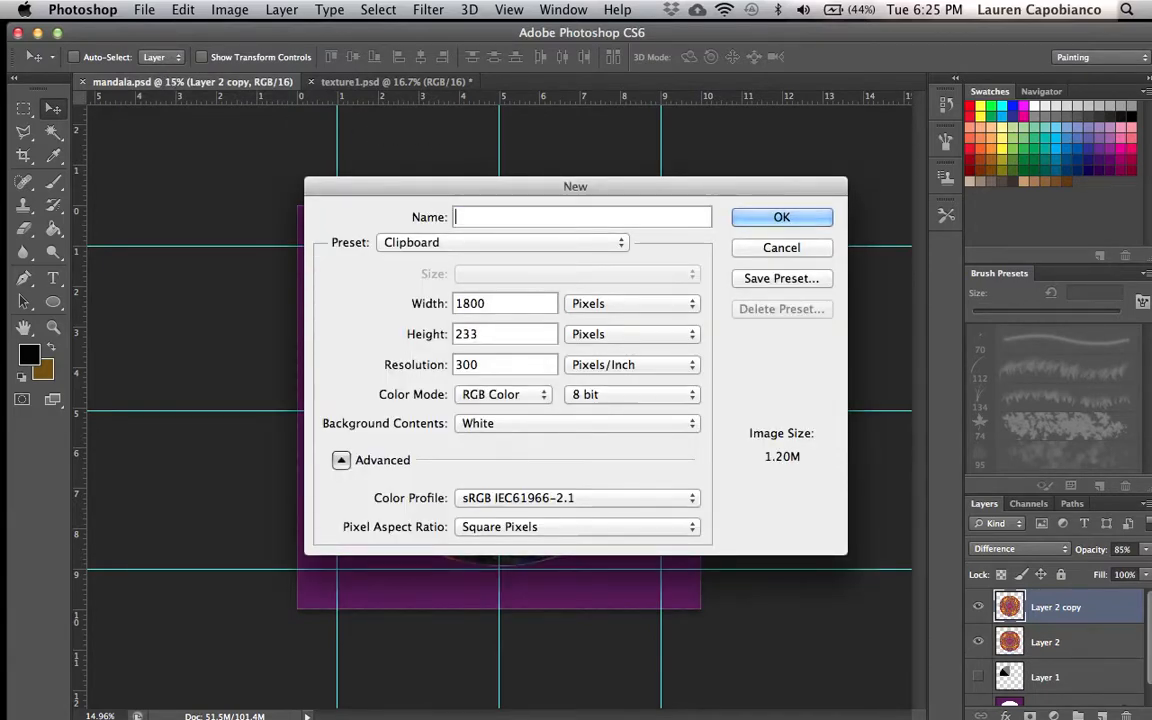
type("capobi mandala")
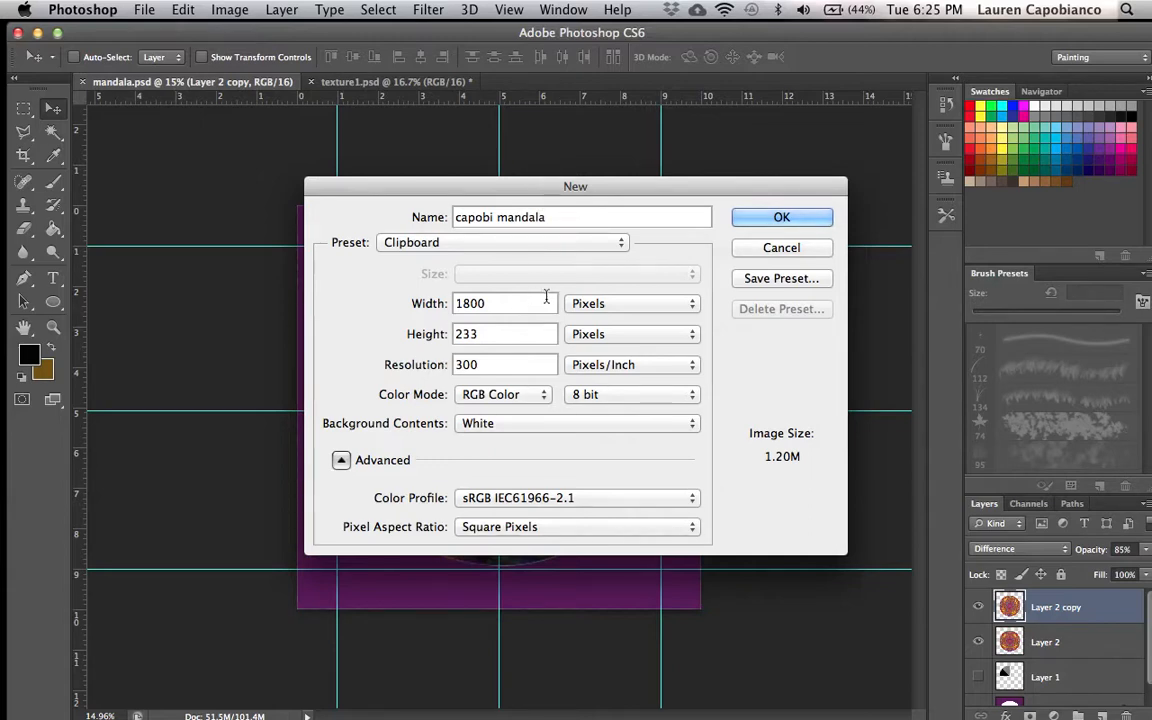
- Set the new document's width and height to 10 inches each and create it
left_click(594, 306)
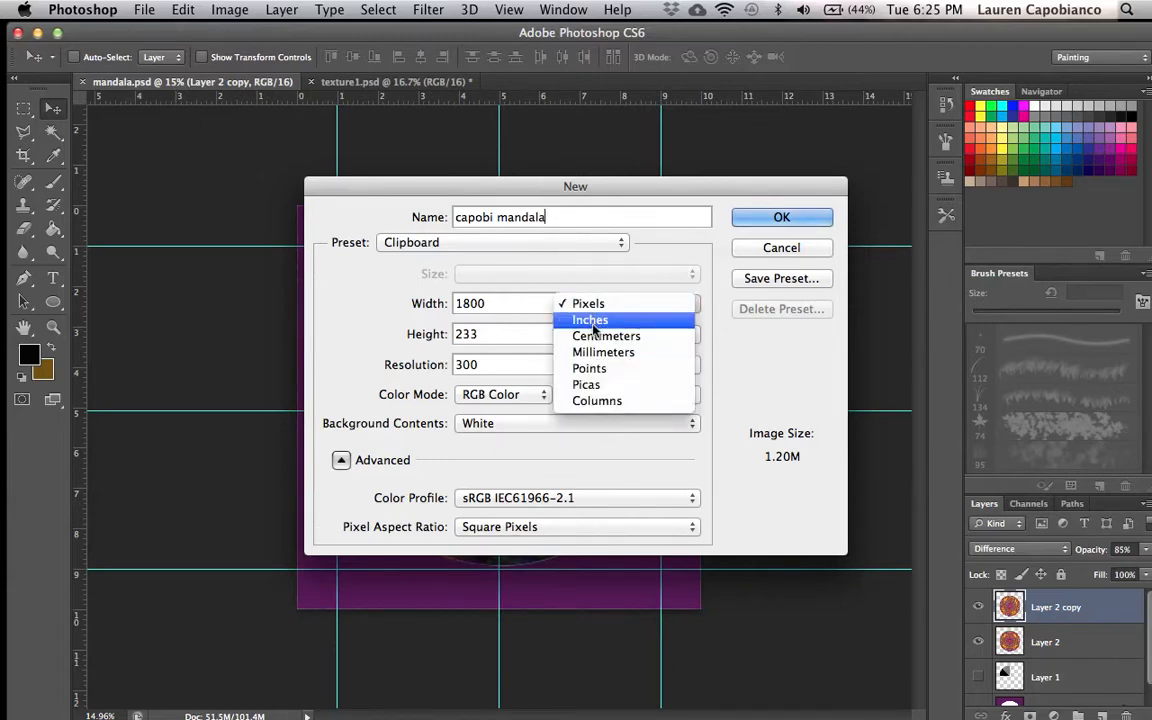
left_click(593, 320)
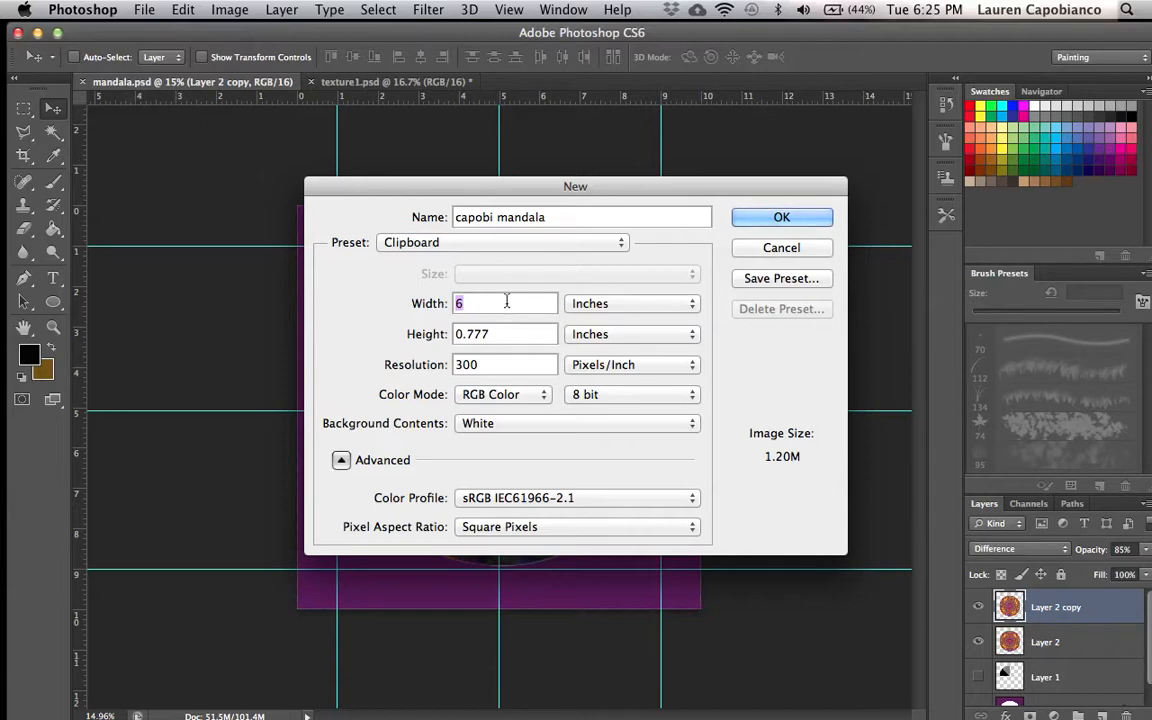
type("10")
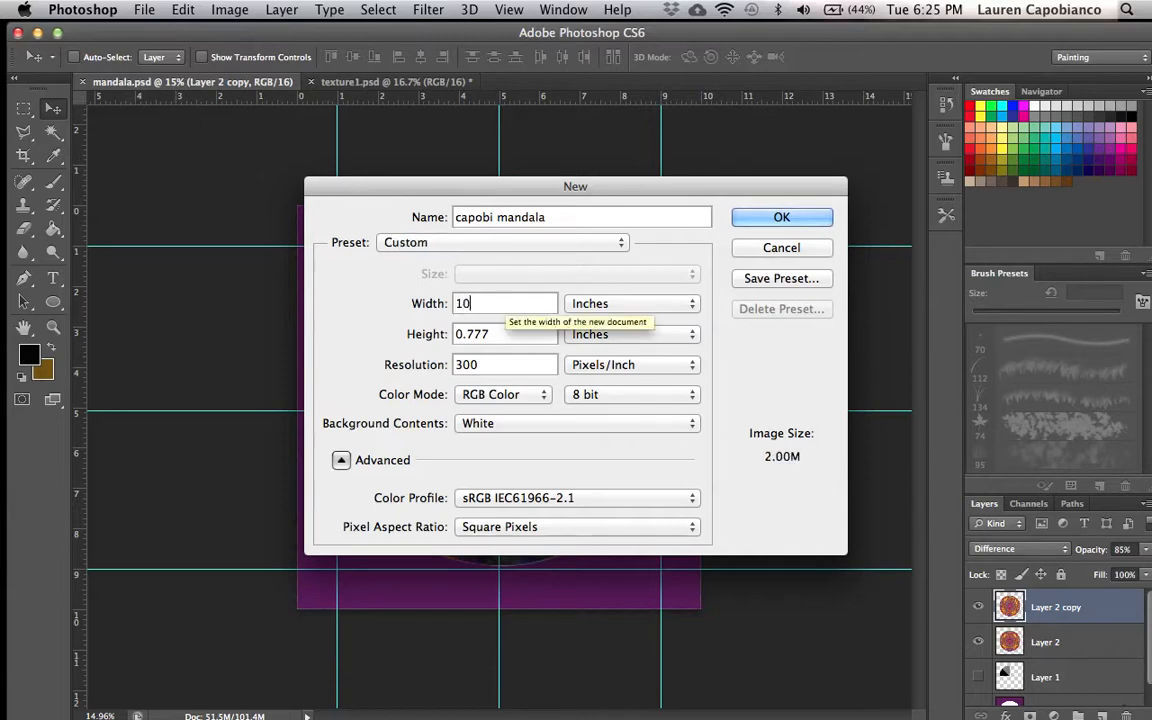
left_click(499, 336)
key("BackSpace")
key("BackSpace")
key("BackSpace")
key("BackSpace")
key("BackSpace")
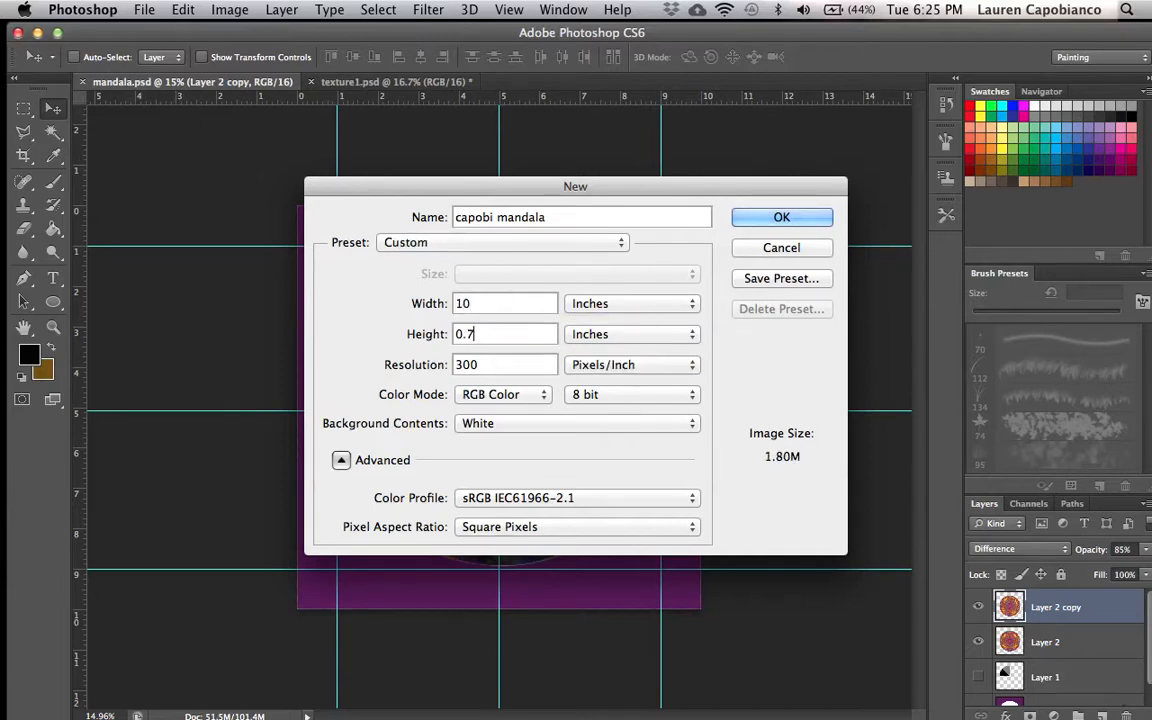
type("10")
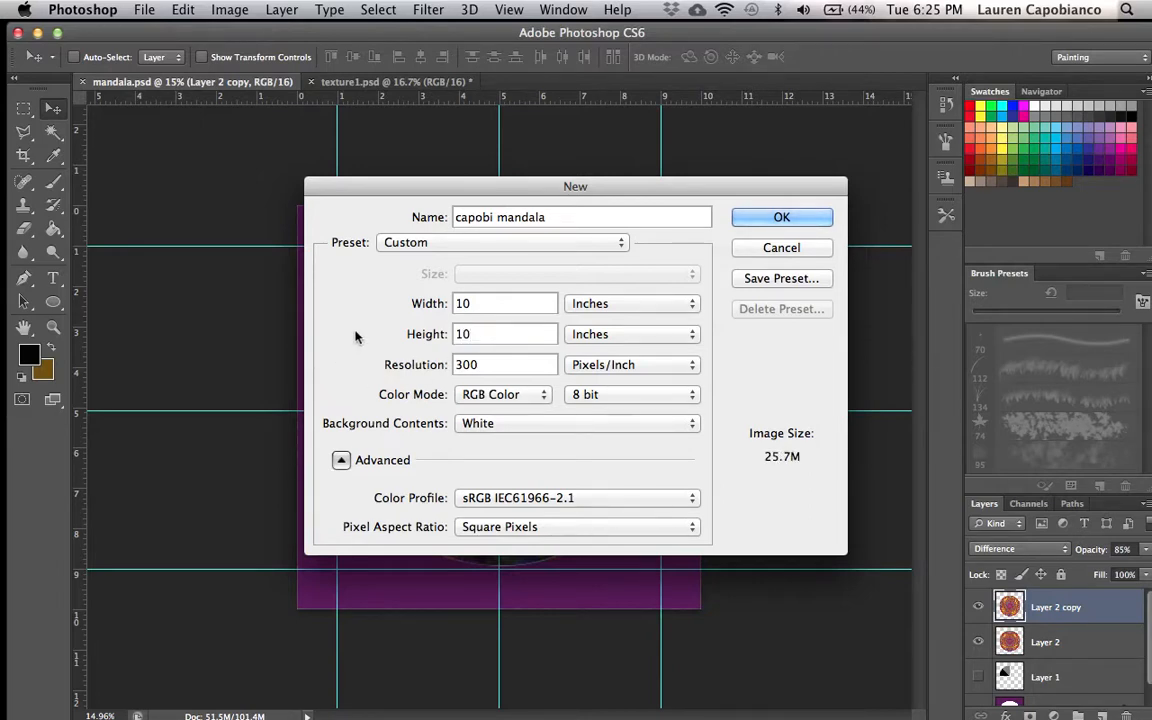
left_click(598, 305)
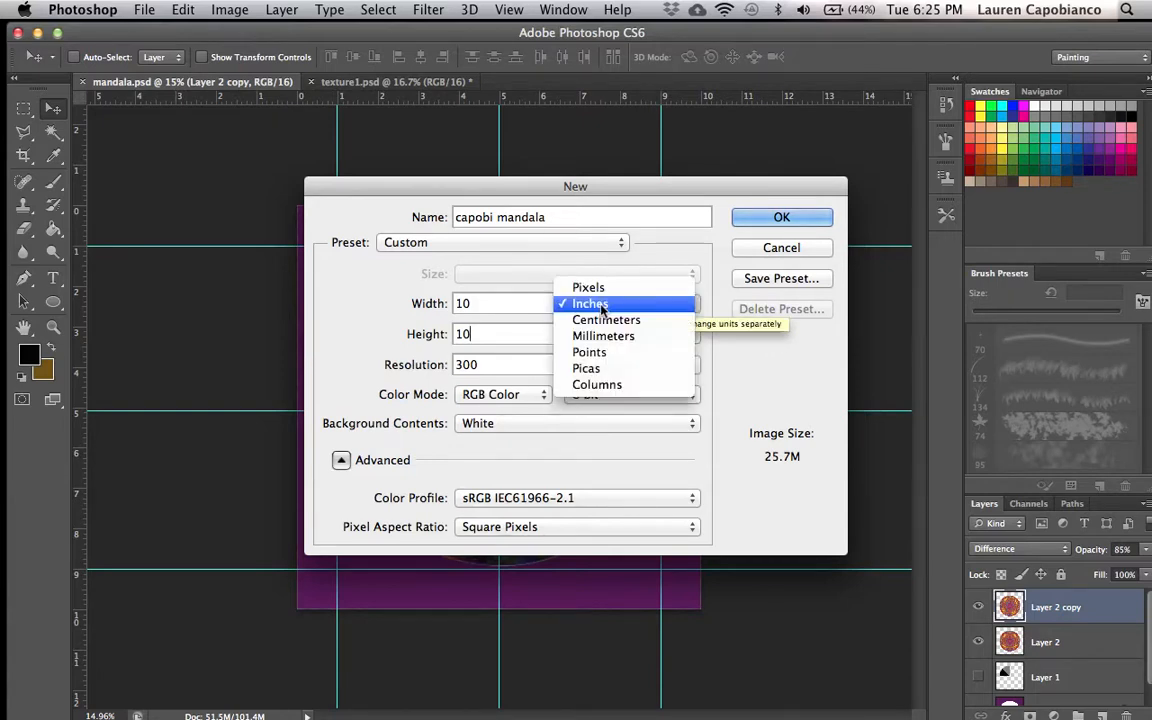
left_click(600, 305)
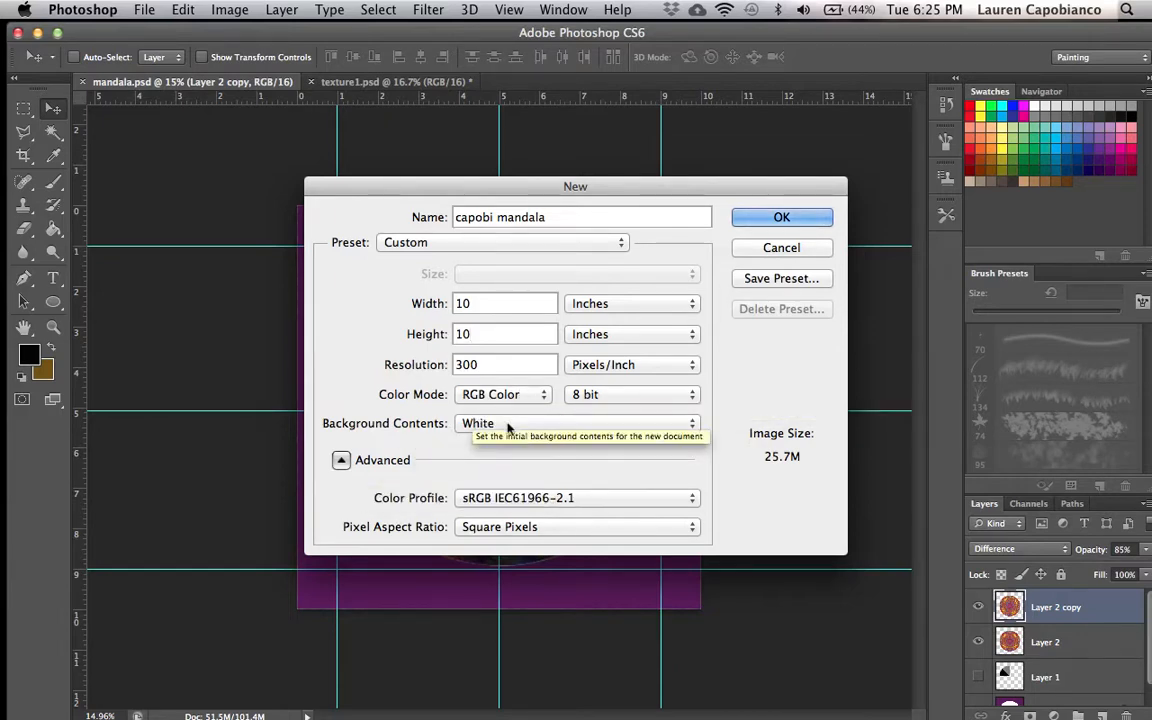
left_click(778, 218)
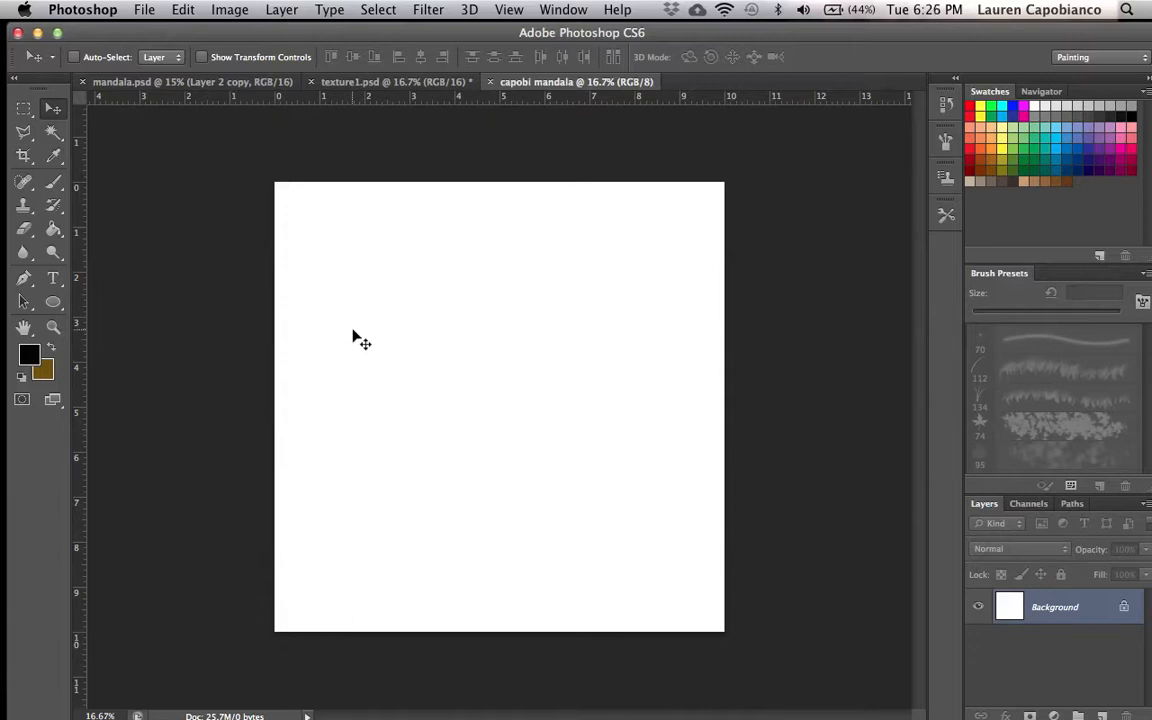
- Turn on the grid display for the new canvas
left_click(510, 11)
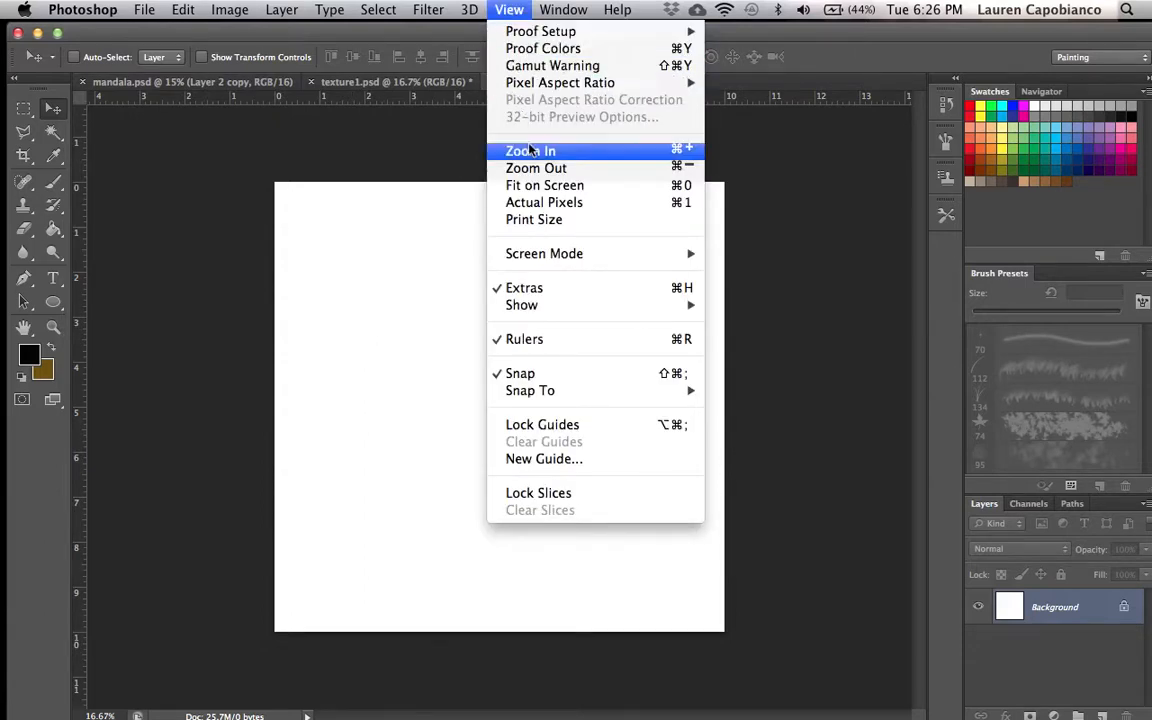
mouse_move(538, 313)
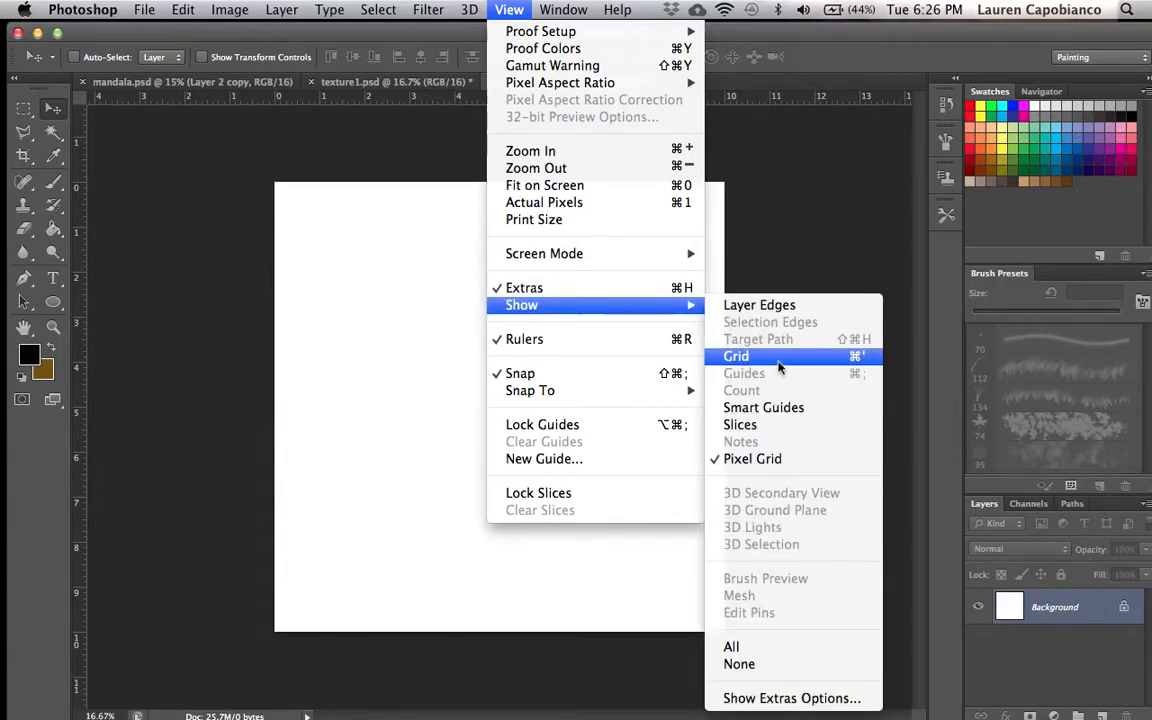
left_click(784, 358)
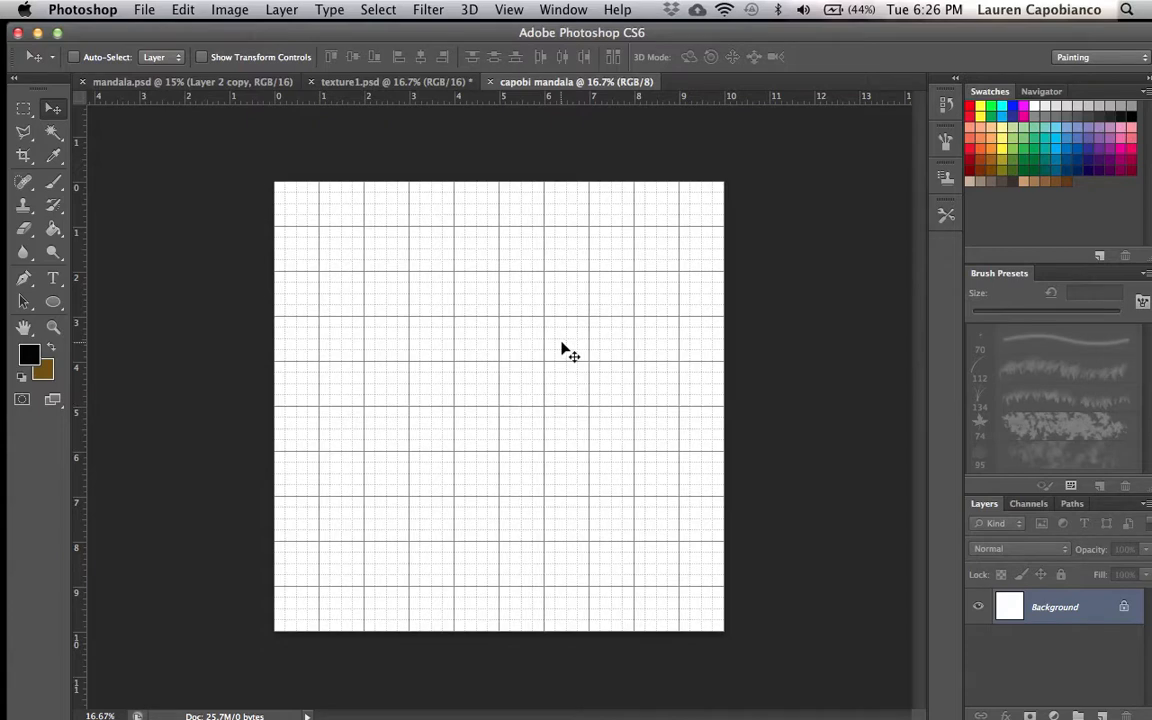
- Enable snapping to the grid
left_click(509, 10)
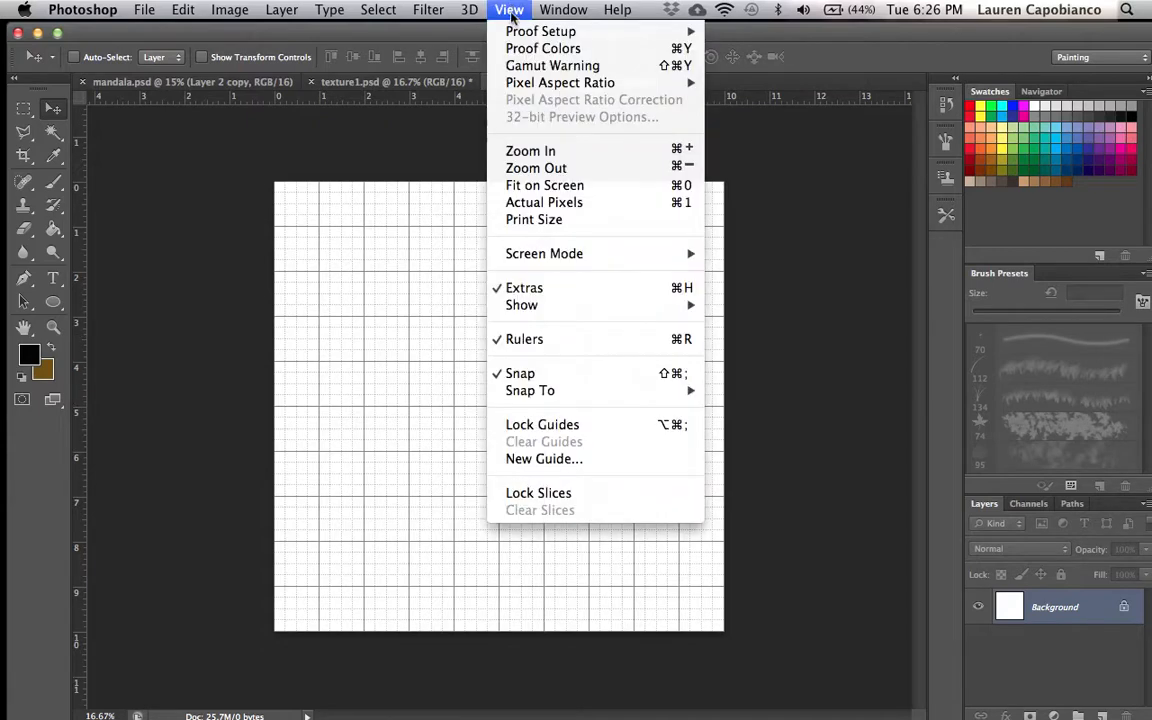
mouse_move(580, 310)
mouse_move(698, 391)
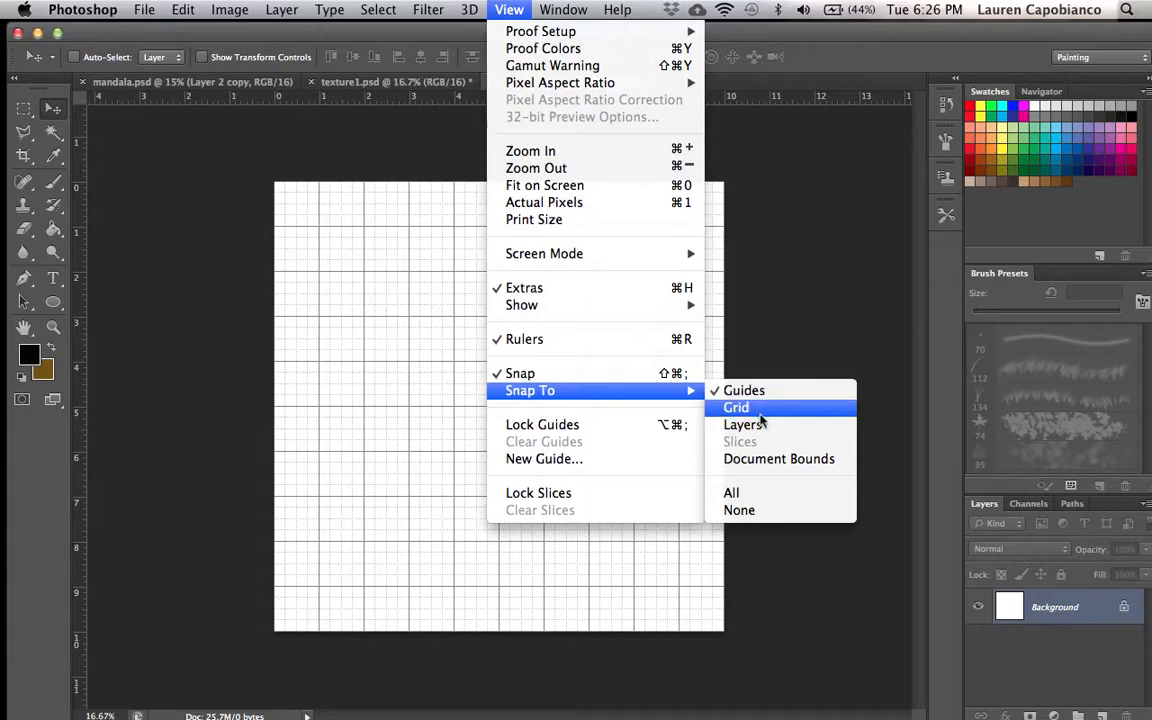
left_click(762, 408)
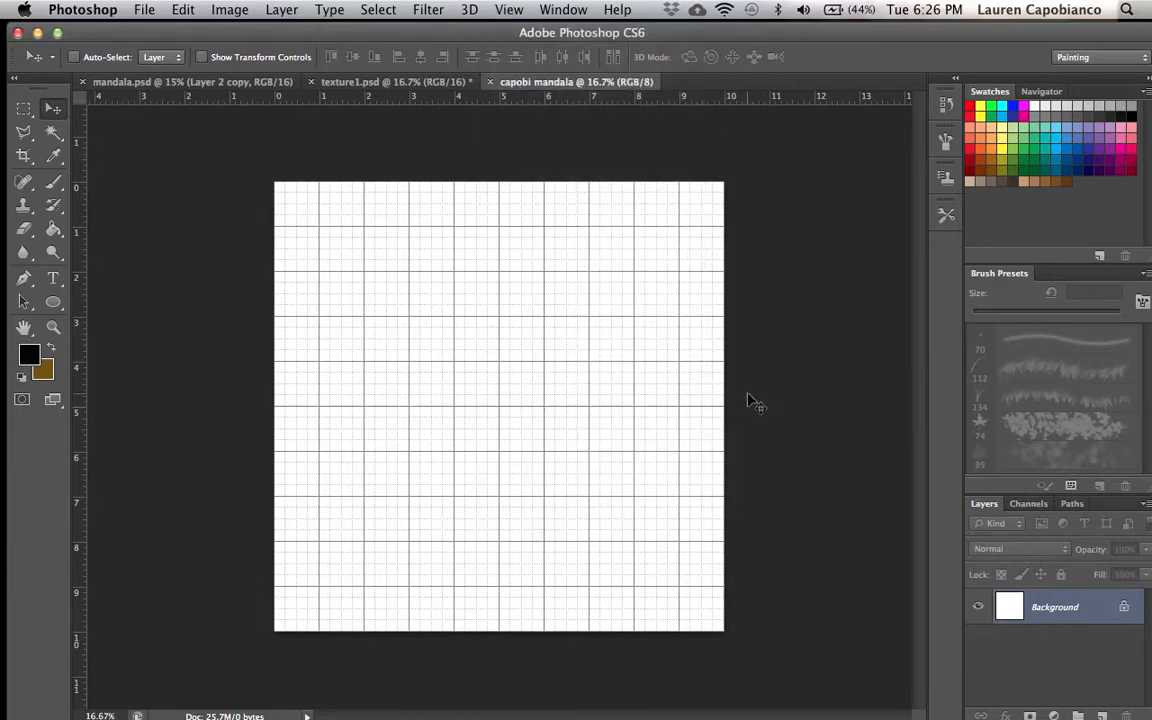
- Add horizontal guides at 1, 5 and 9 inches on the canvas
left_click(510, 11)
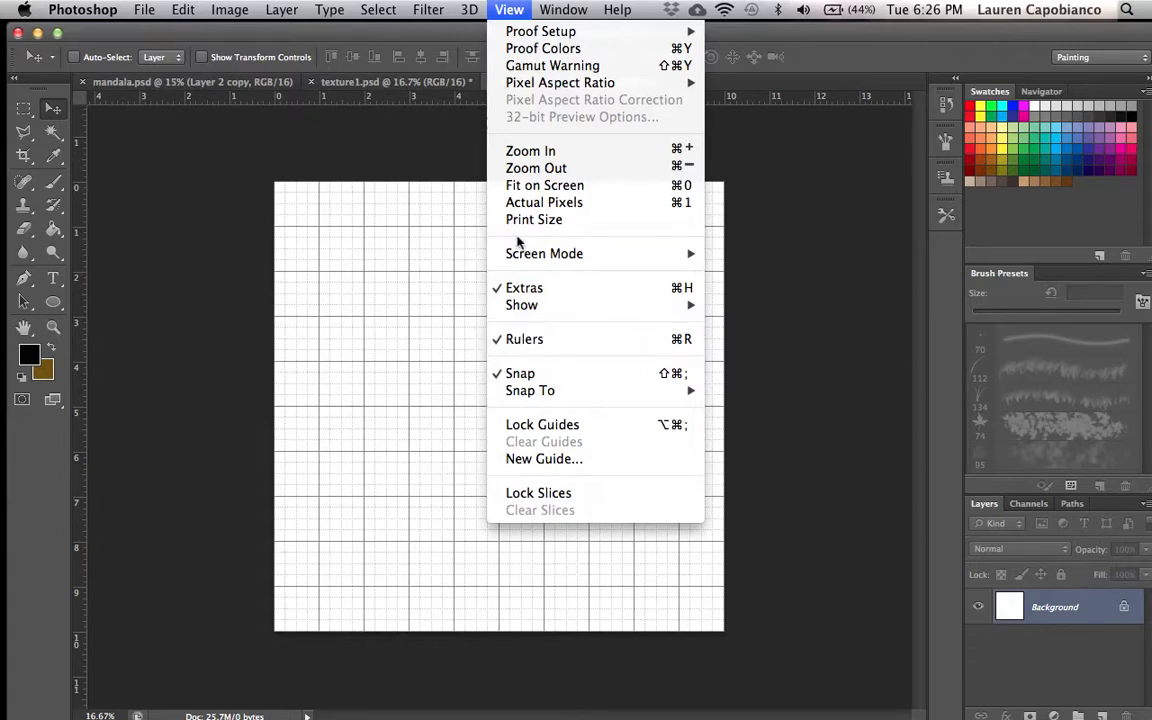
left_click(432, 143)
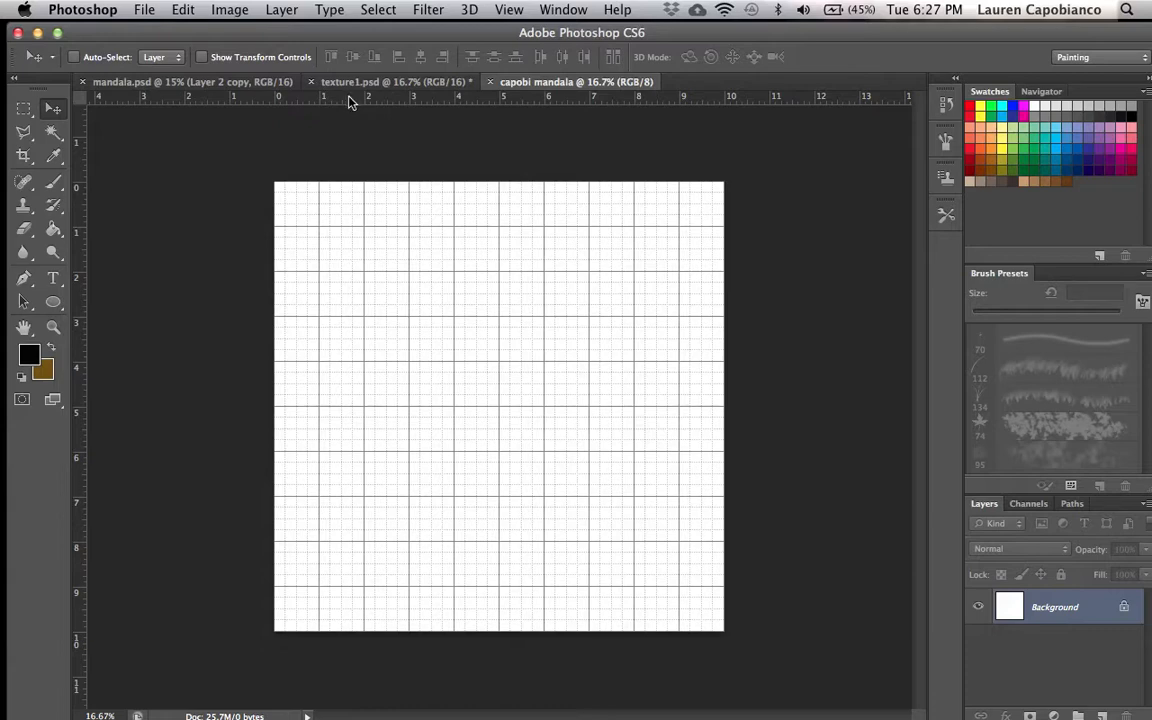
left_click_drag(350, 101, 358, 224)
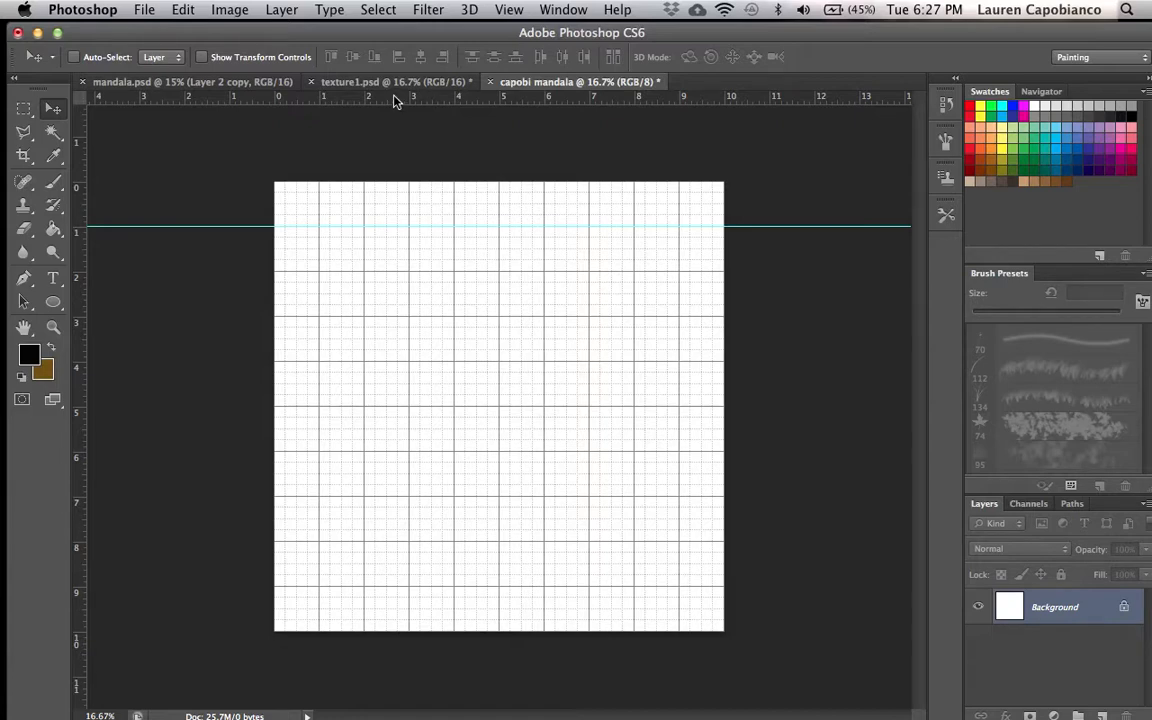
left_click_drag(395, 99, 408, 586)
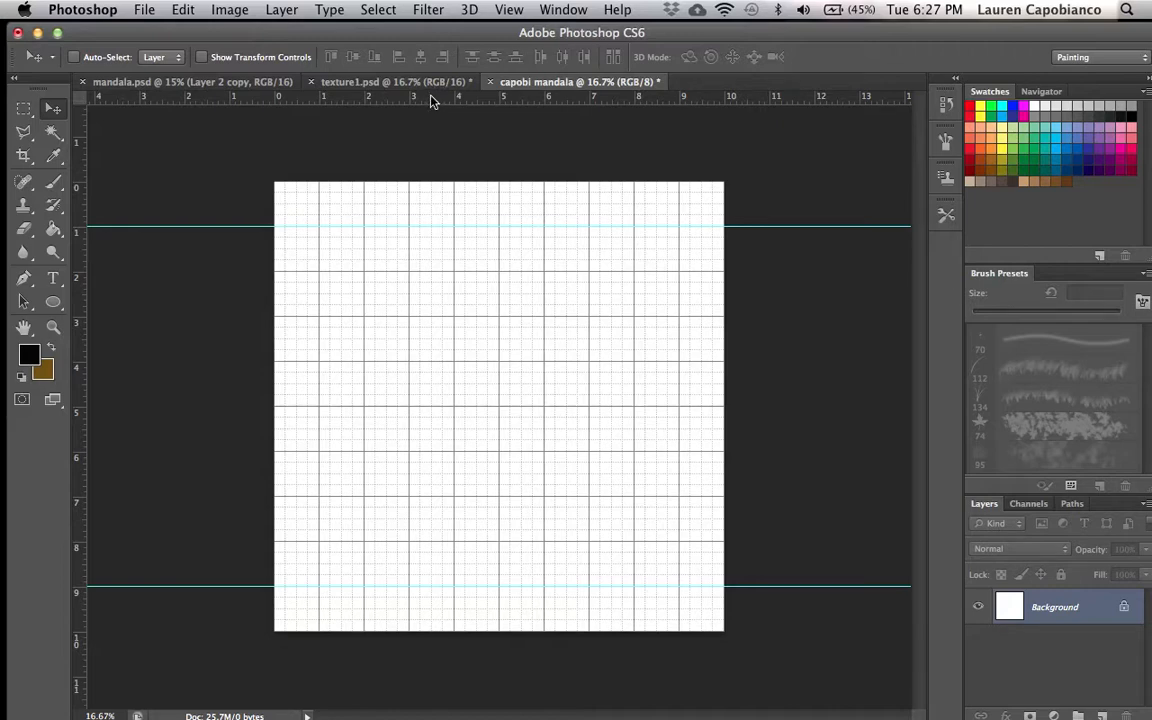
left_click_drag(431, 99, 416, 405)
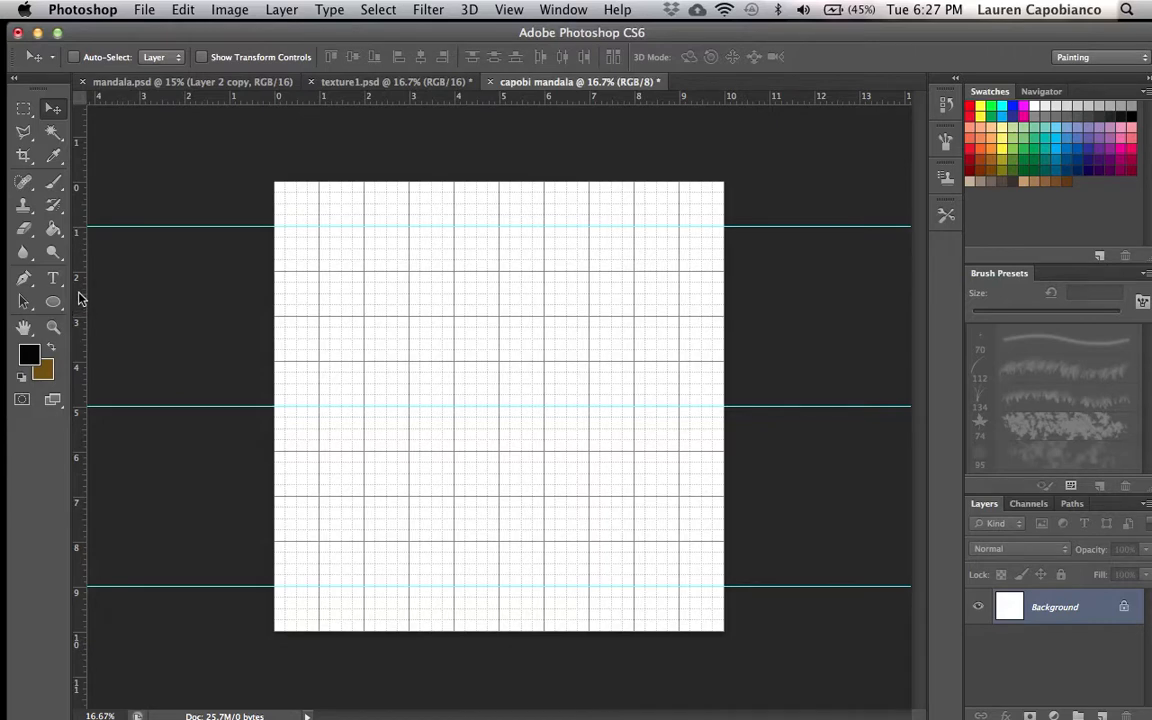
- Add vertical guides at 1, 5 and 9 inches on the canvas
left_click_drag(81, 292, 319, 277)
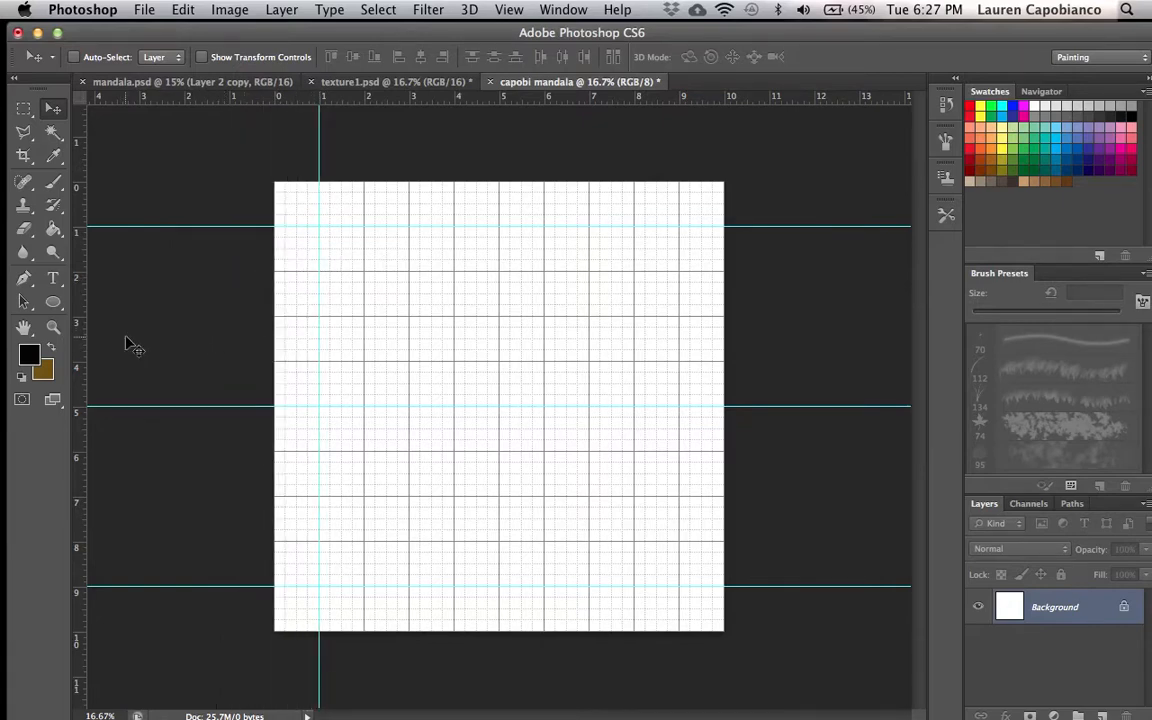
left_click_drag(81, 335, 501, 308)
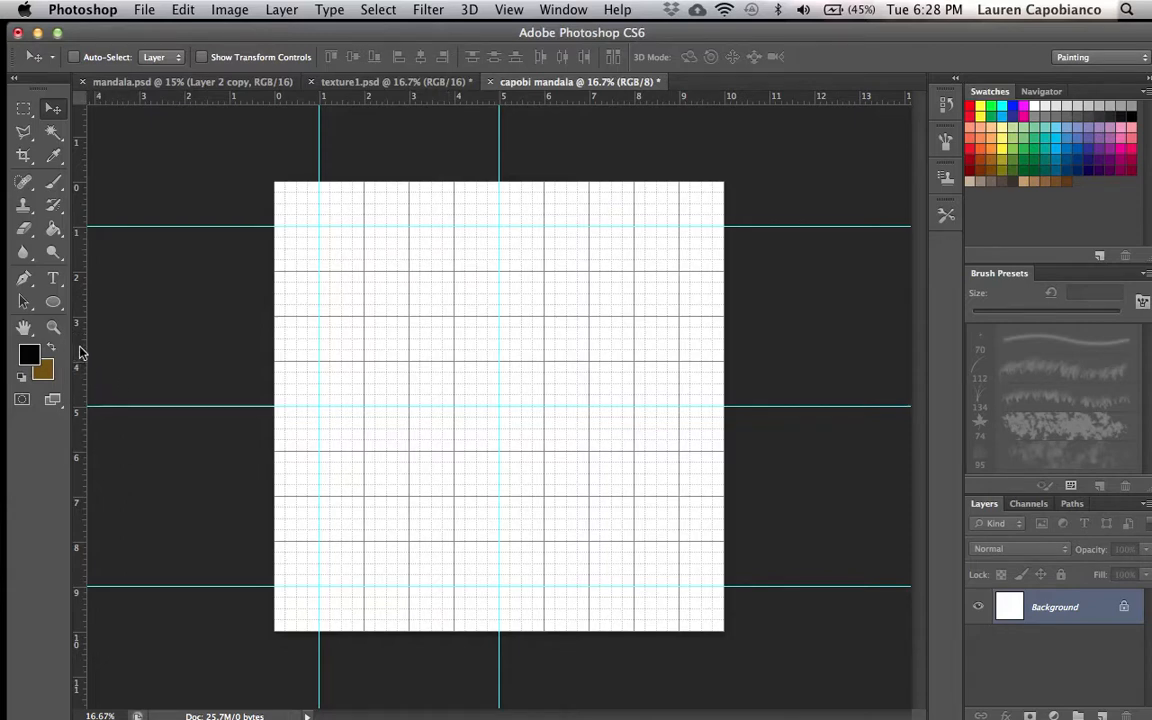
left_click_drag(80, 352, 681, 320)
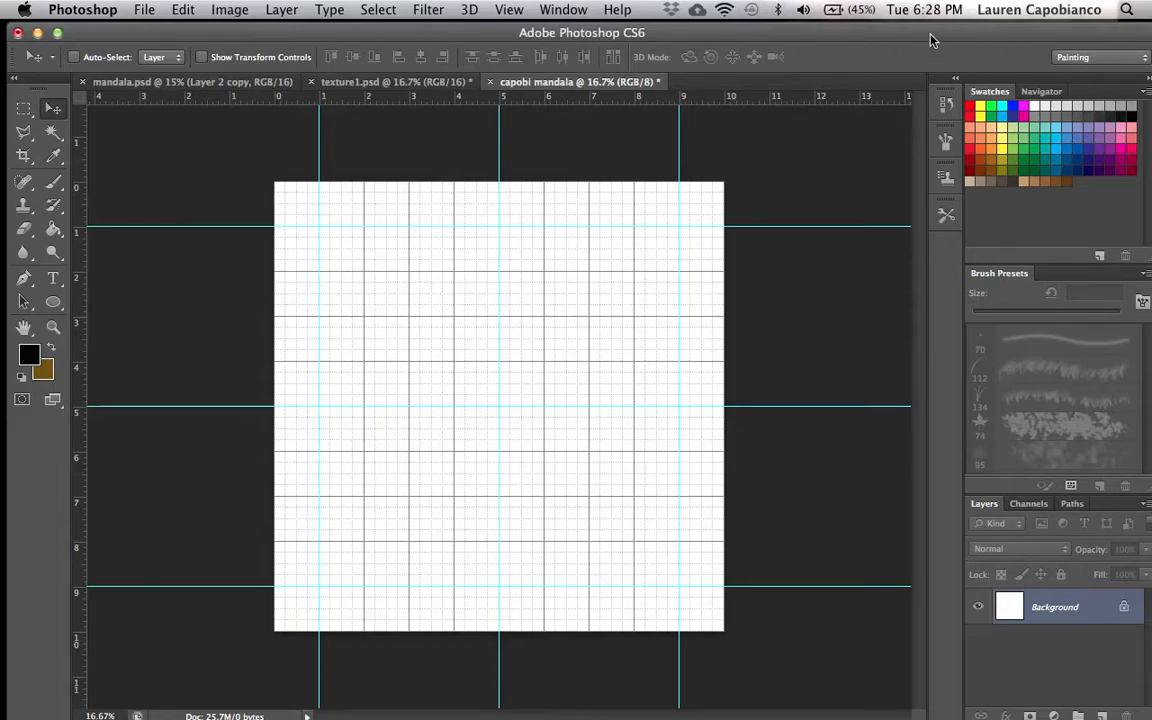
- Create a new empty layer and open its Layer Style options
left_click_drag(930, 36, 924, 36)
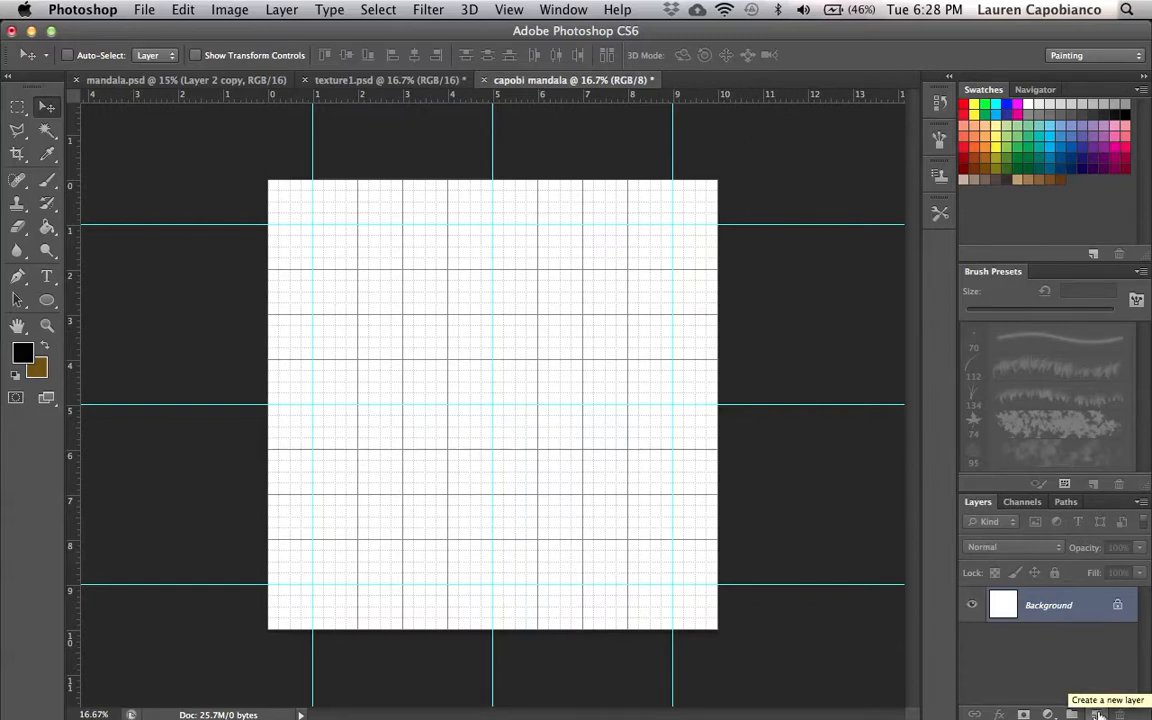
left_click(1098, 716)
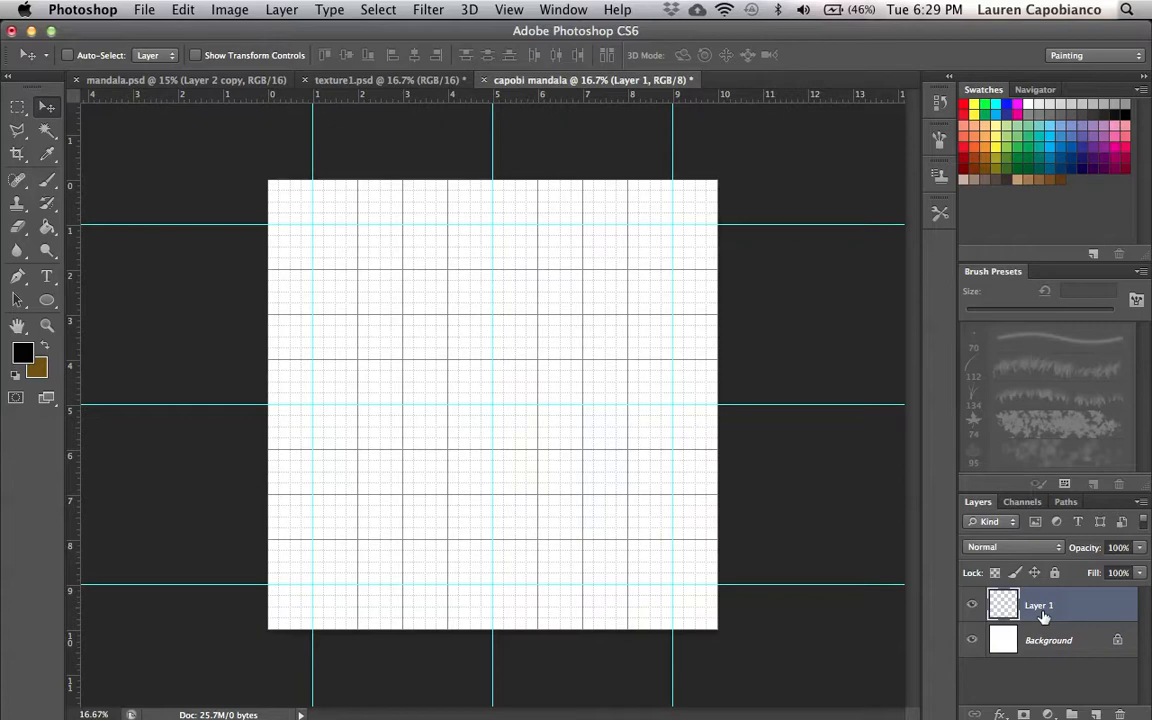
double_click(1101, 607)
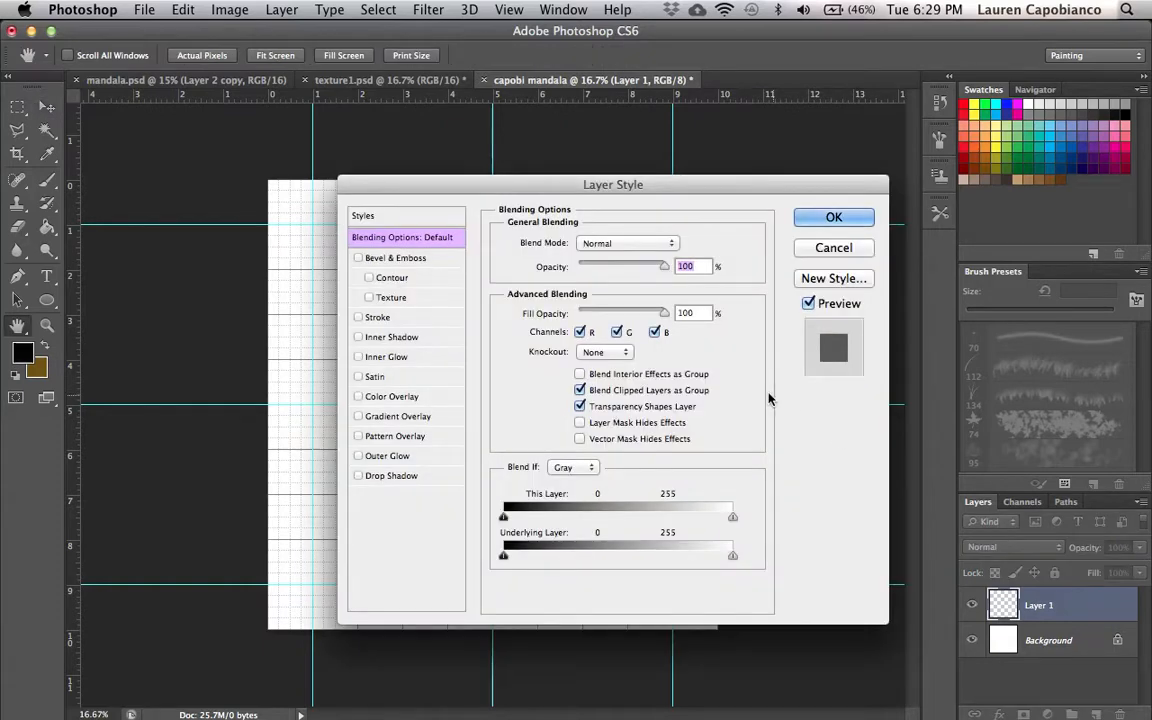
- Close the Layer Style options and rename Layer 1 as template
left_click(842, 250)
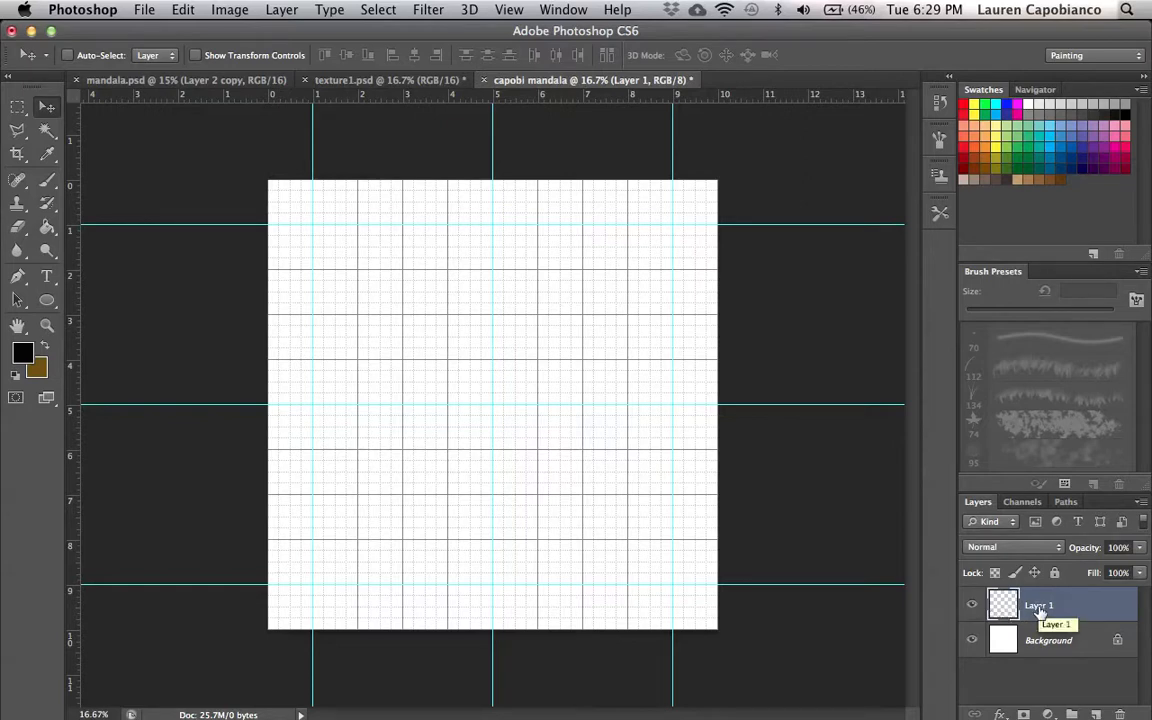
double_click(1038, 607)
key("BackSpace")
key("Return")
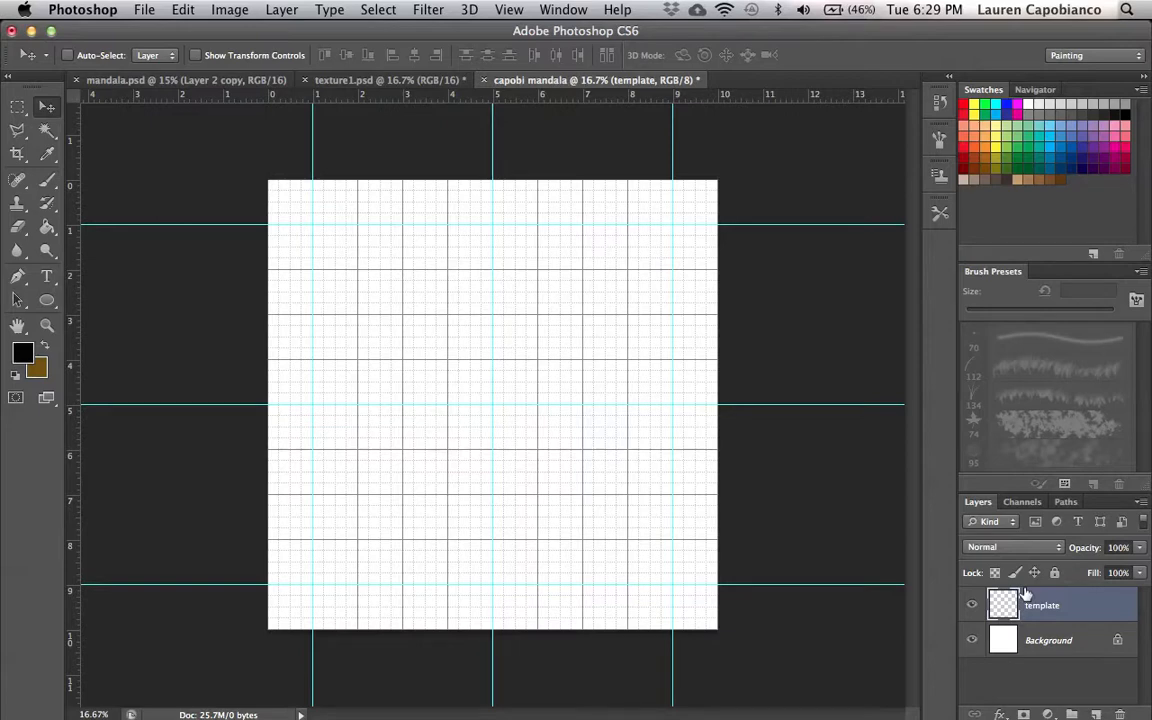
- Reset the Painting workspace and switch the toolbox back to its two-column layout
left_click(17, 106)
key("v")
left_click(1069, 56)
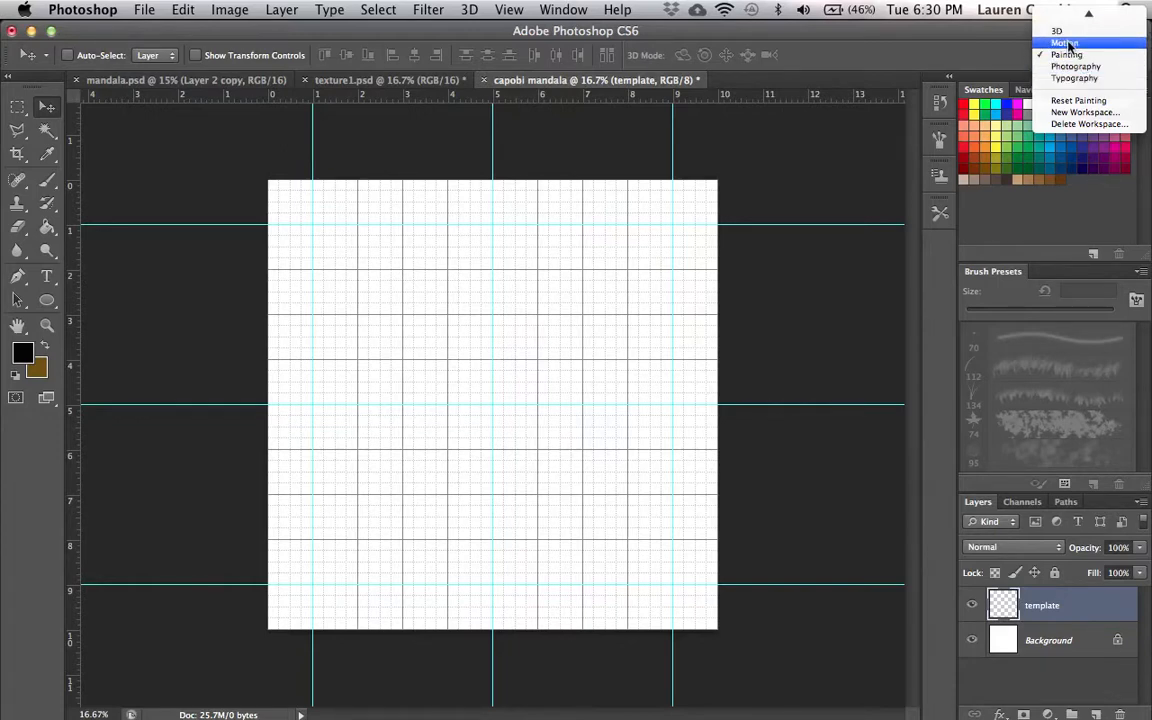
left_click(1088, 104)
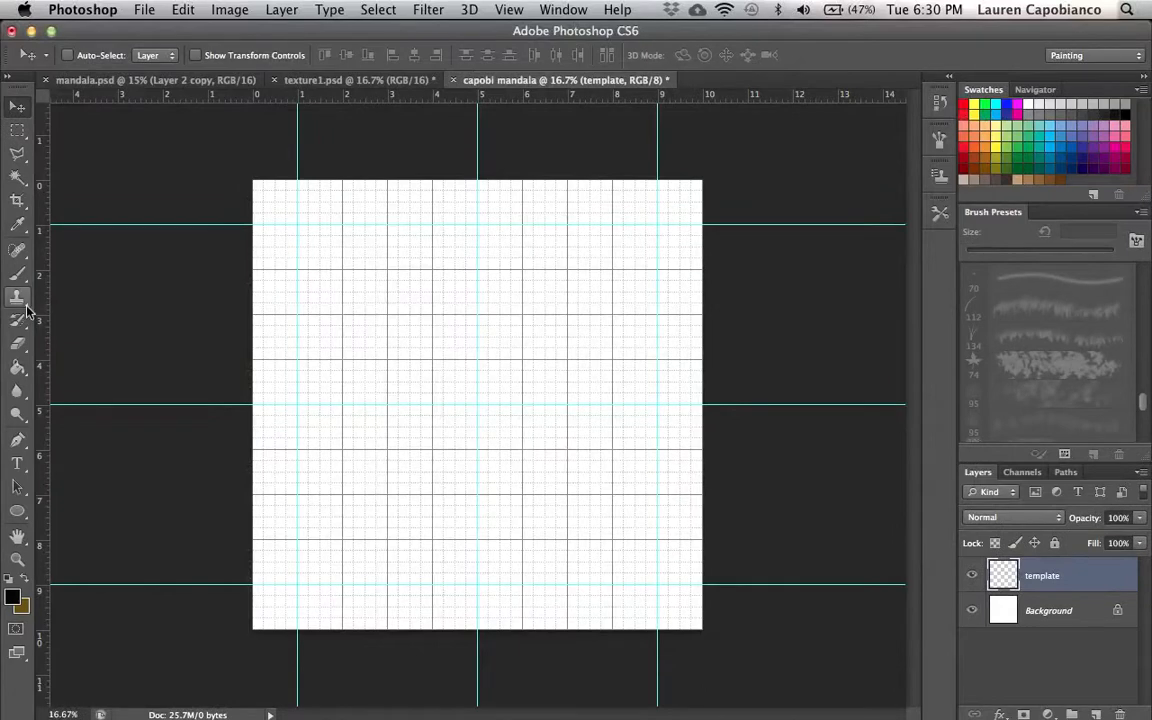
left_click(8, 78)
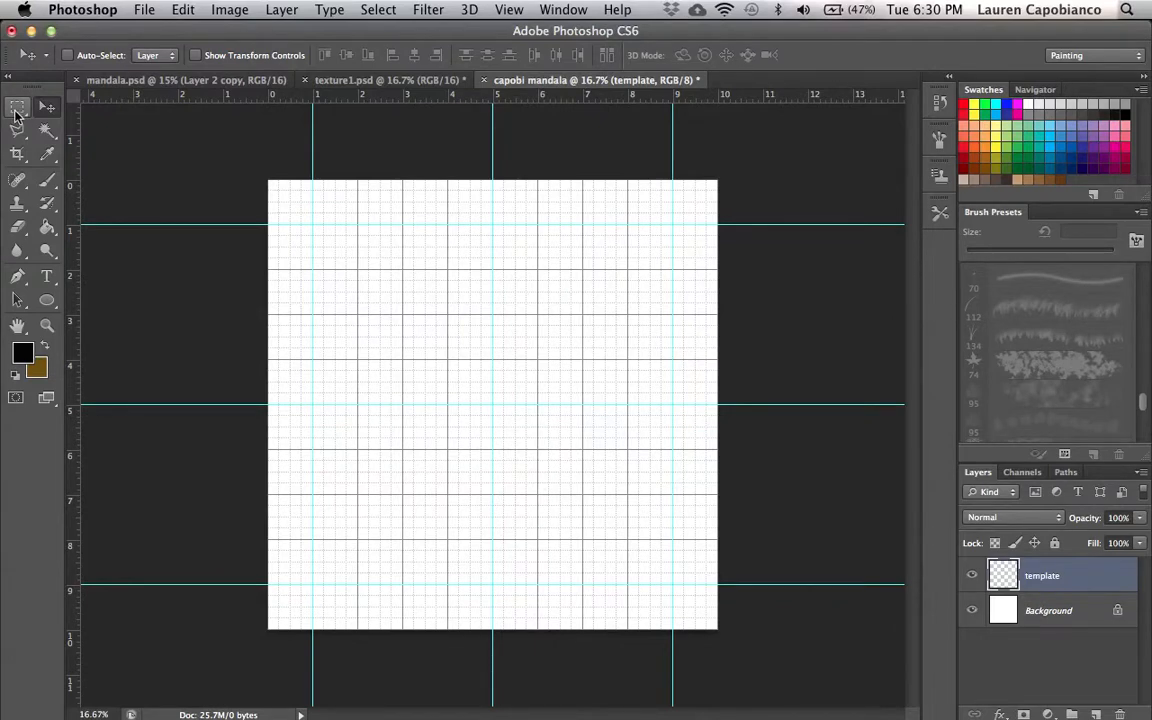
- Draw a centred circular selection with the Elliptical Marquee Tool at fixed ratio 8 by 8, reaching the 1-inch and 9-inch guides
left_click(17, 111)
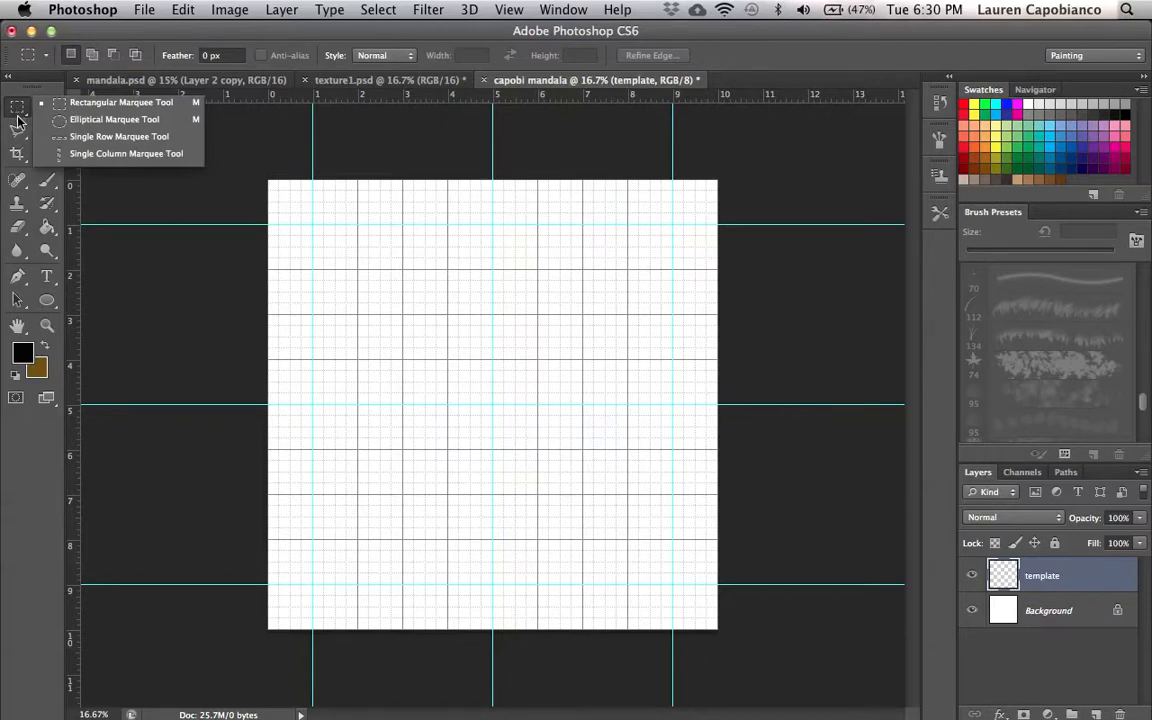
left_click(110, 121)
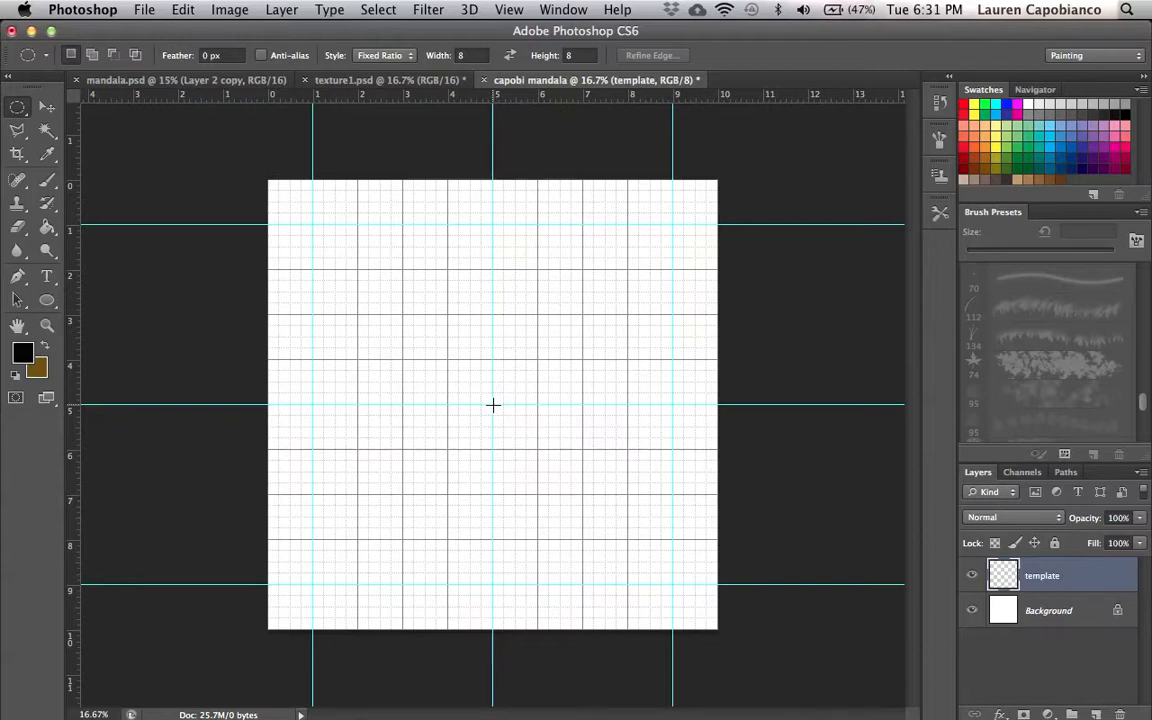
left_click_drag(492, 404, 304, 227)
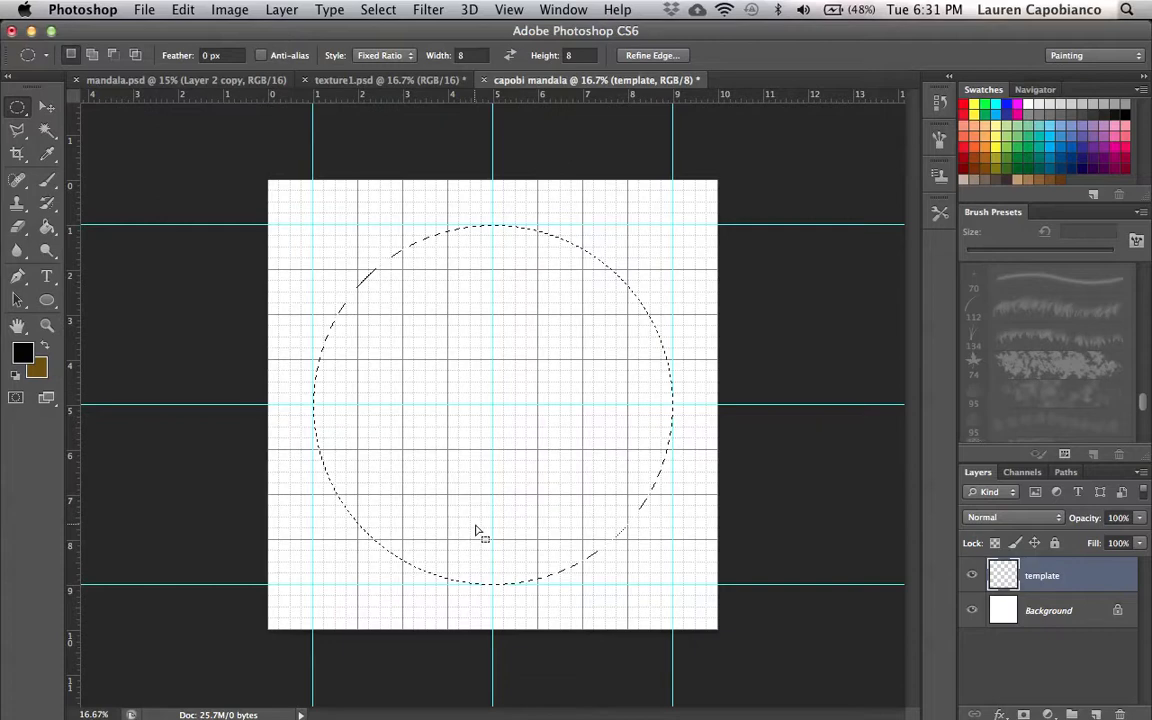
- Save a copy of the document on the Desktop as capobi mandala2.psd with Maximize Compatibility
left_click(146, 12)
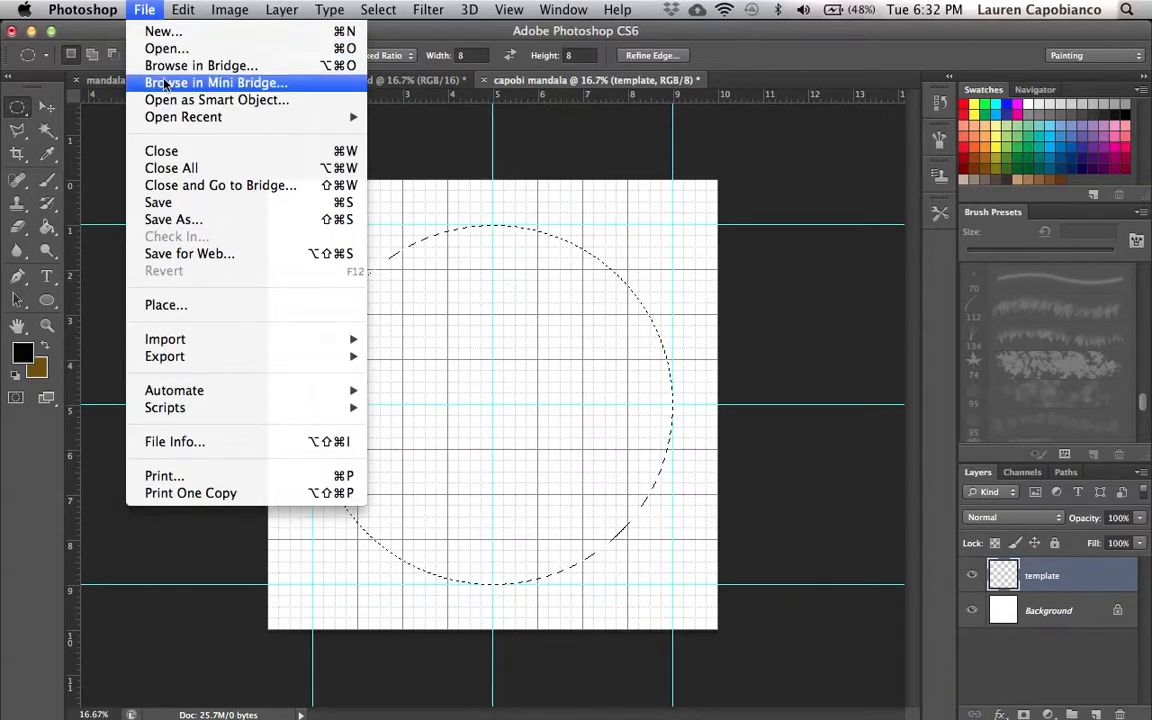
left_click(160, 203)
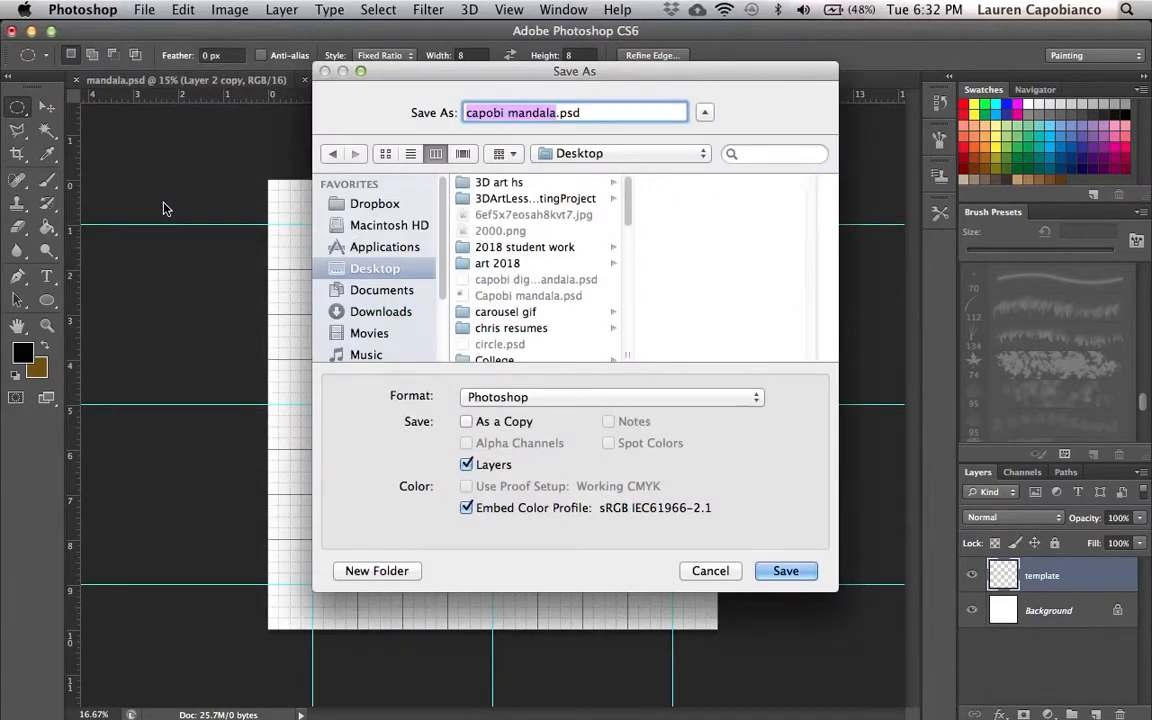
left_click(784, 571)
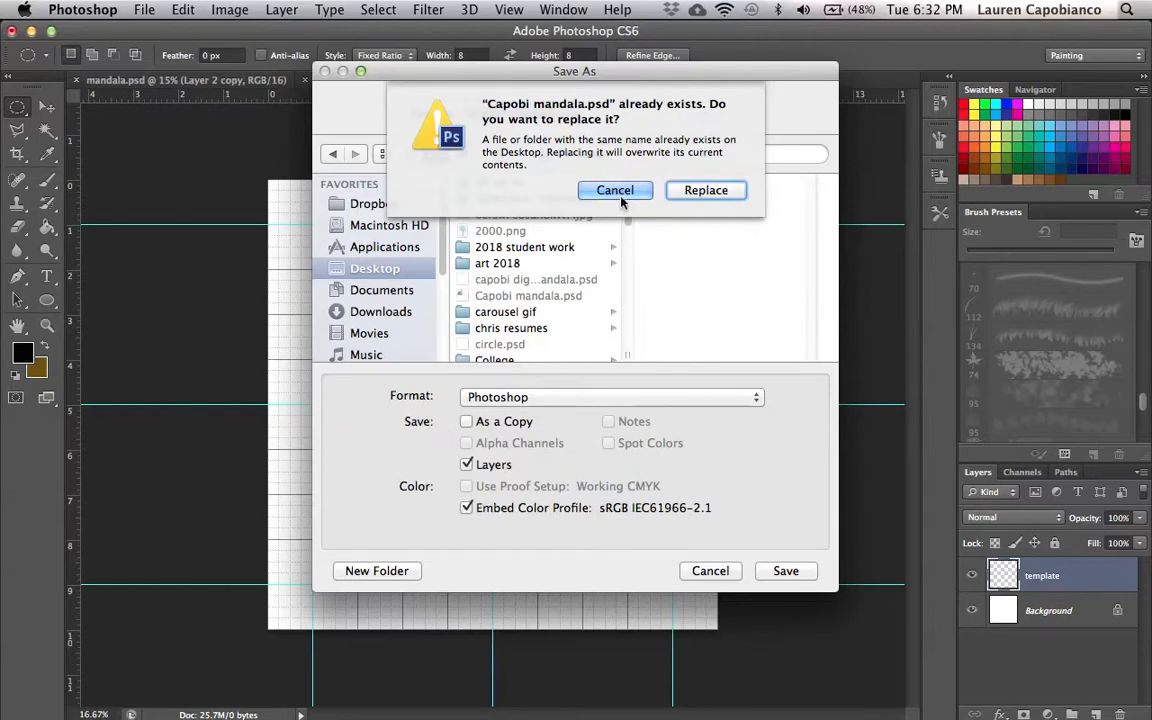
left_click(615, 191)
left_click(466, 421)
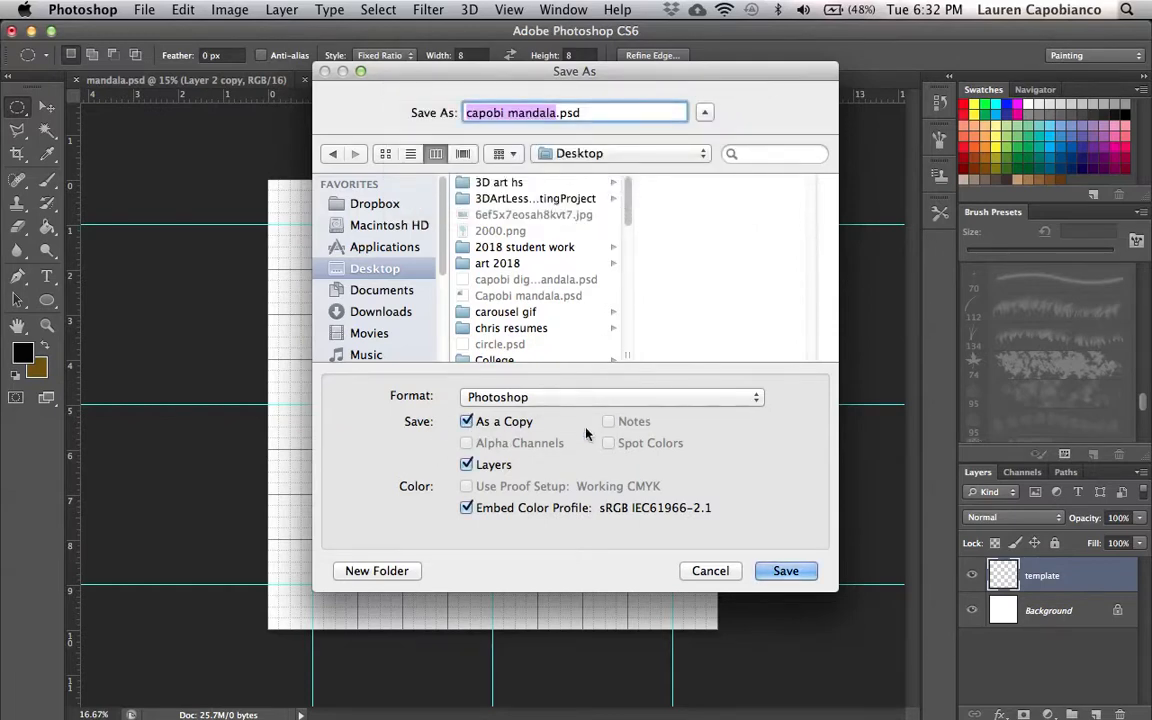
key("Return")
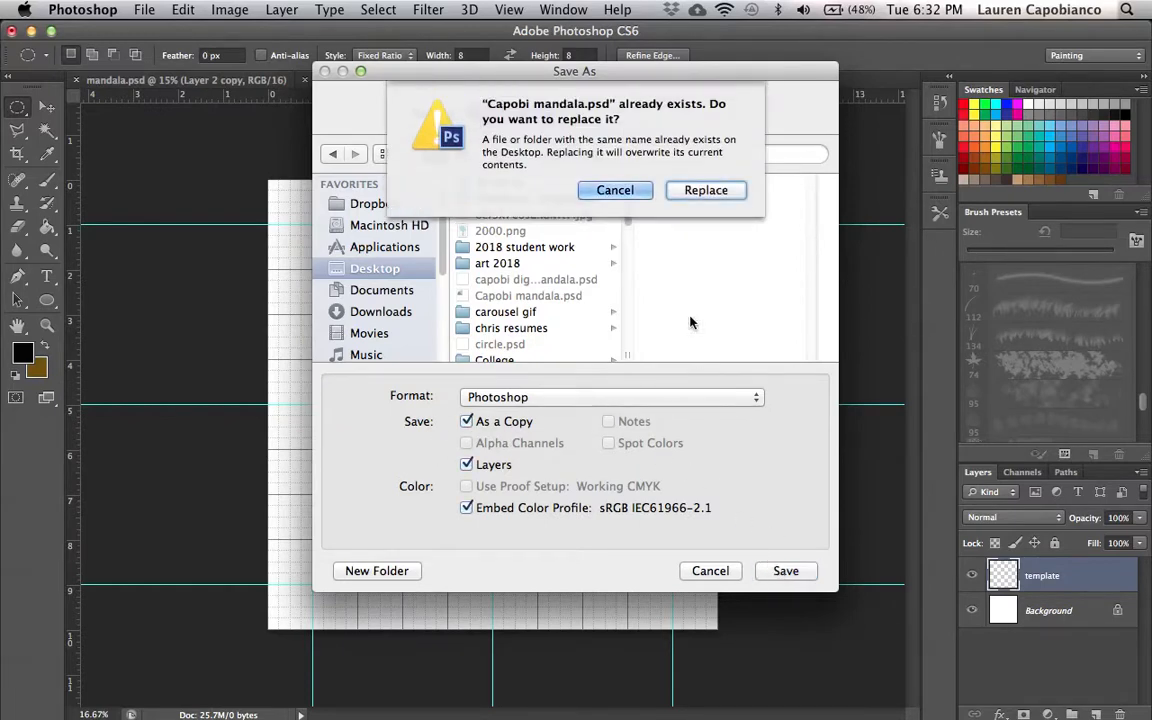
left_click(615, 190)
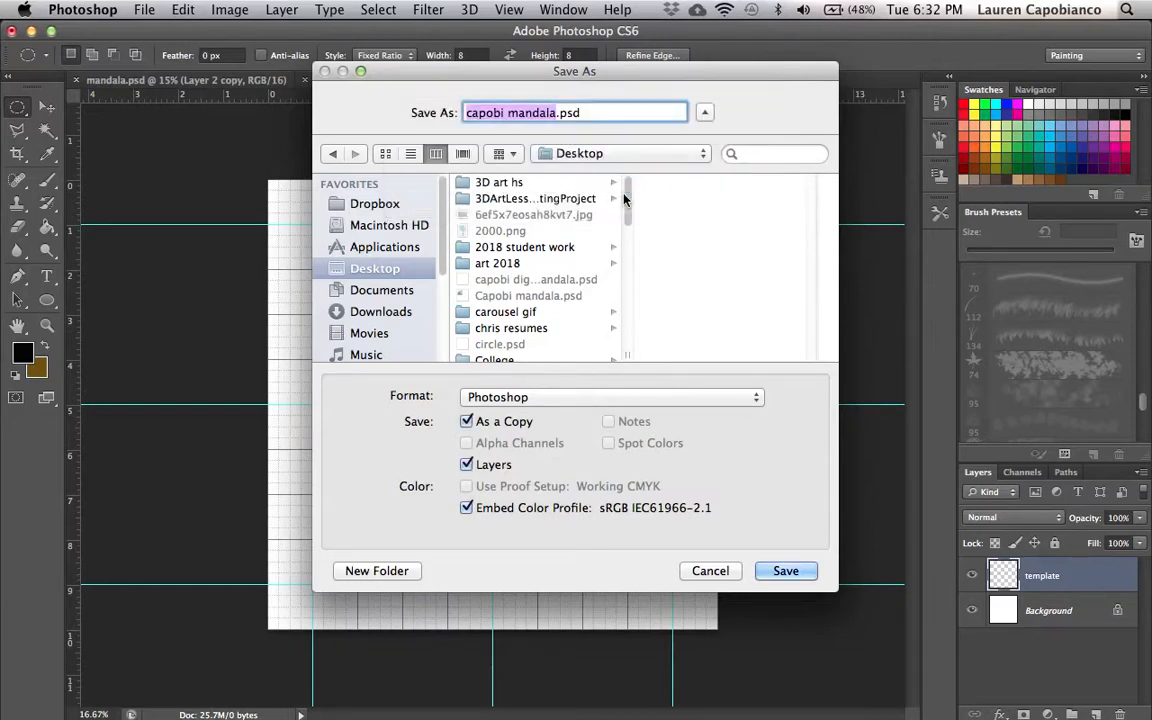
key("Right")
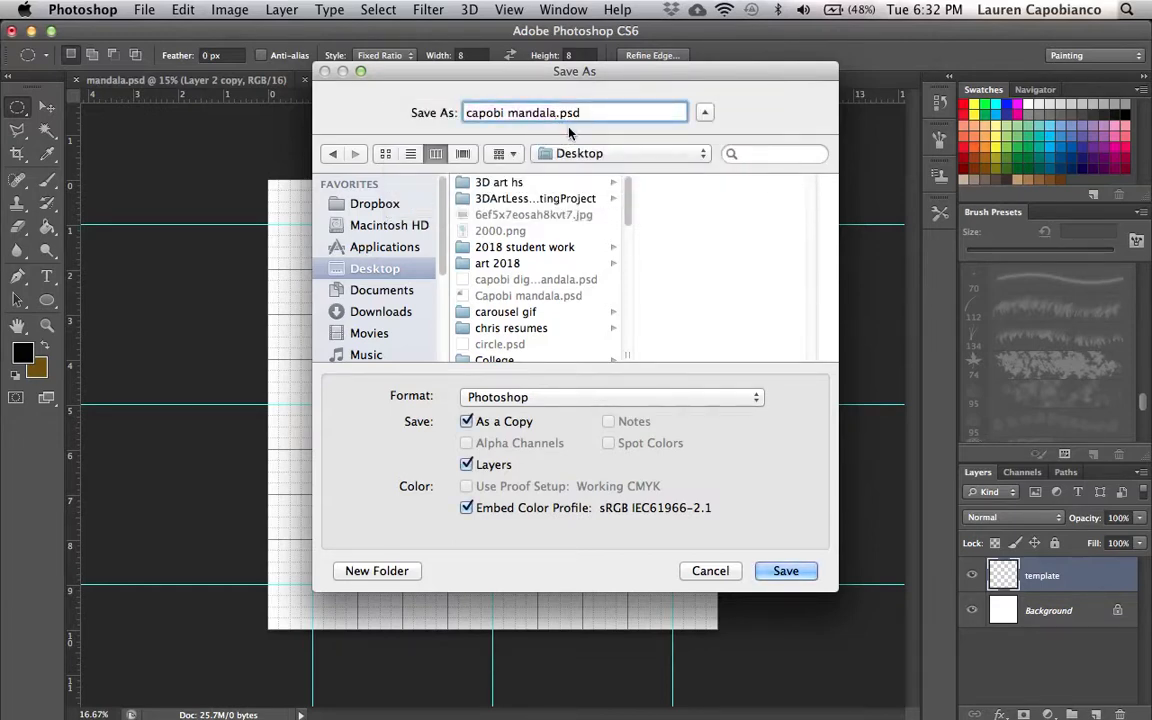
type("2")
left_click(785, 571)
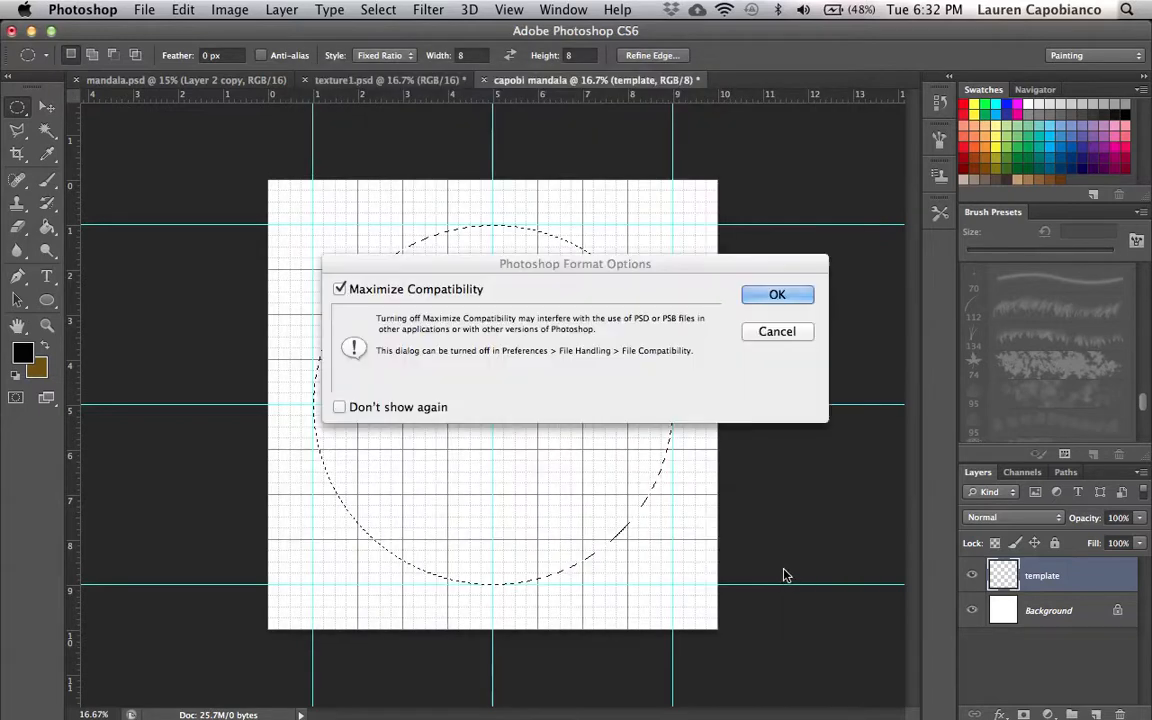
left_click(799, 297)
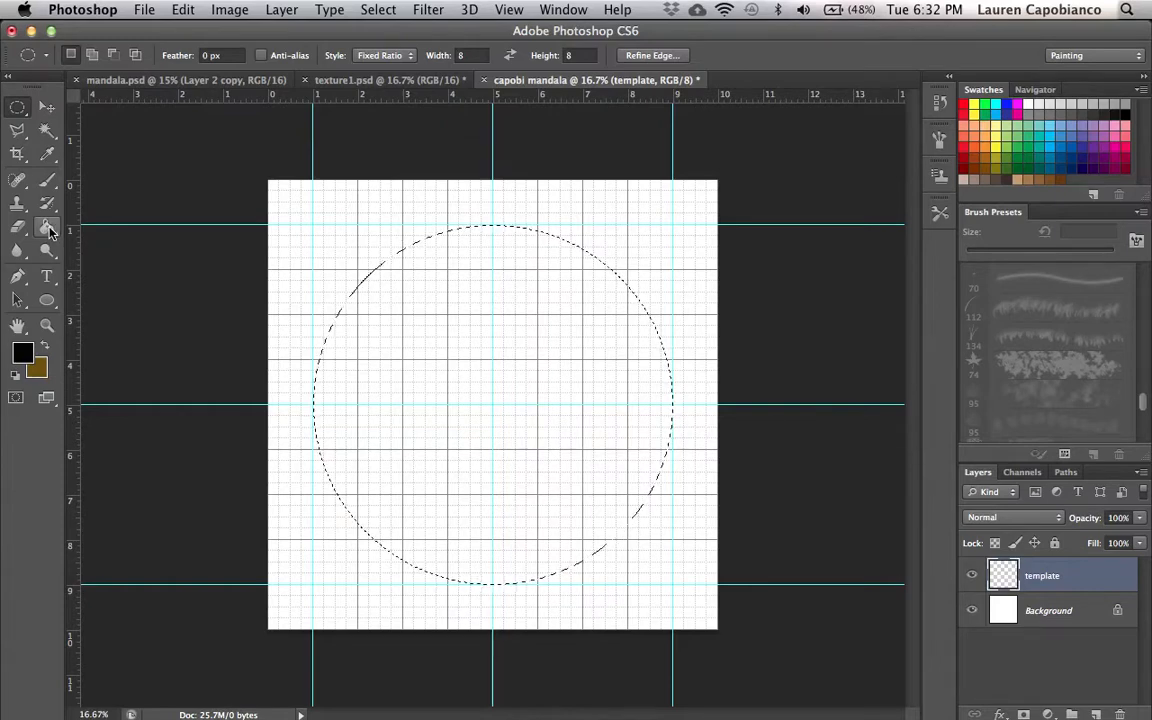
- Fill the circular selection with black, then undo the fill
left_click(183, 10)
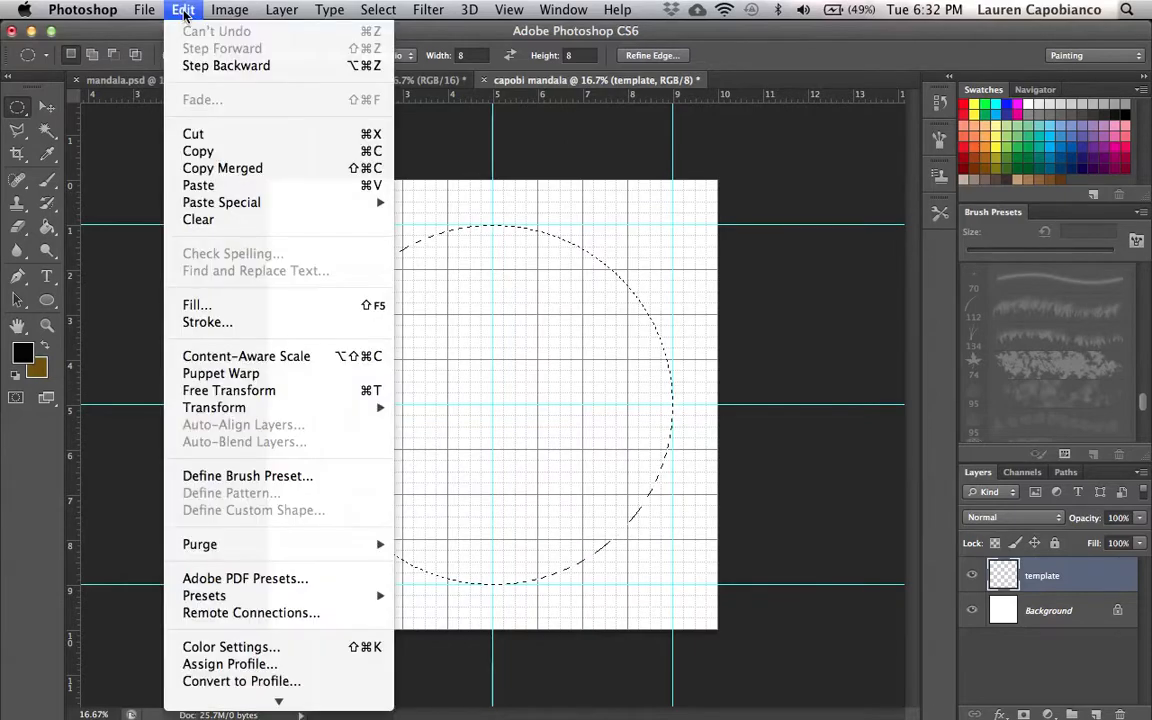
left_click(208, 312)
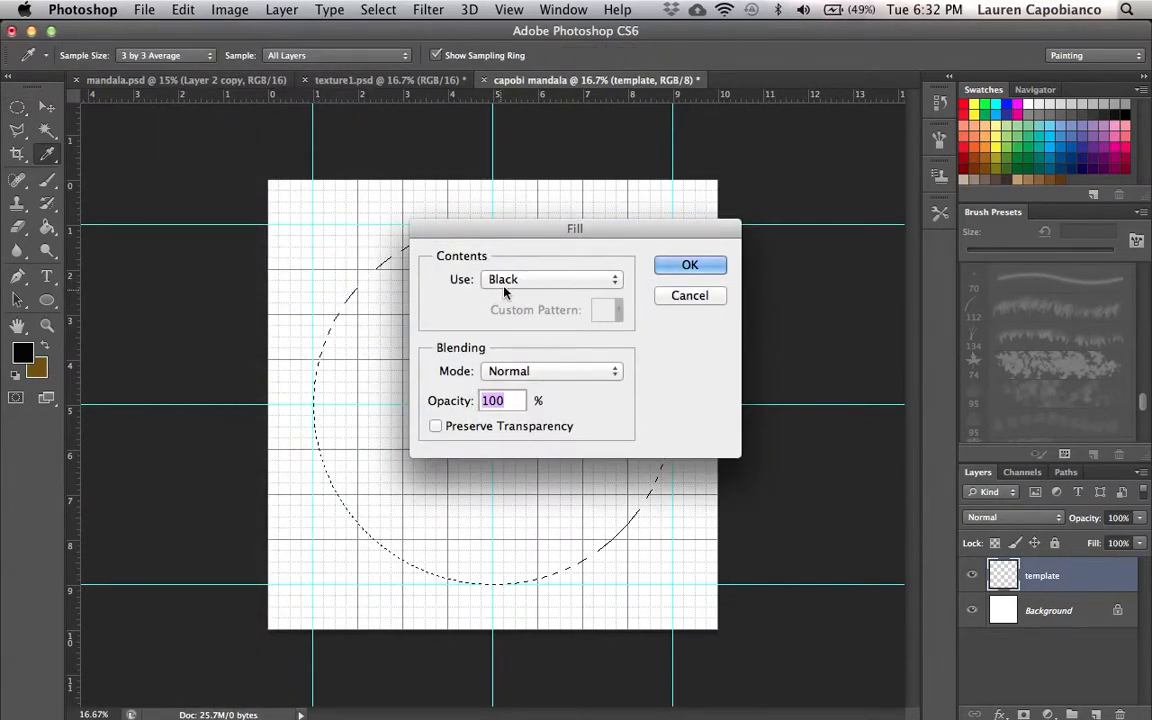
left_click(688, 266)
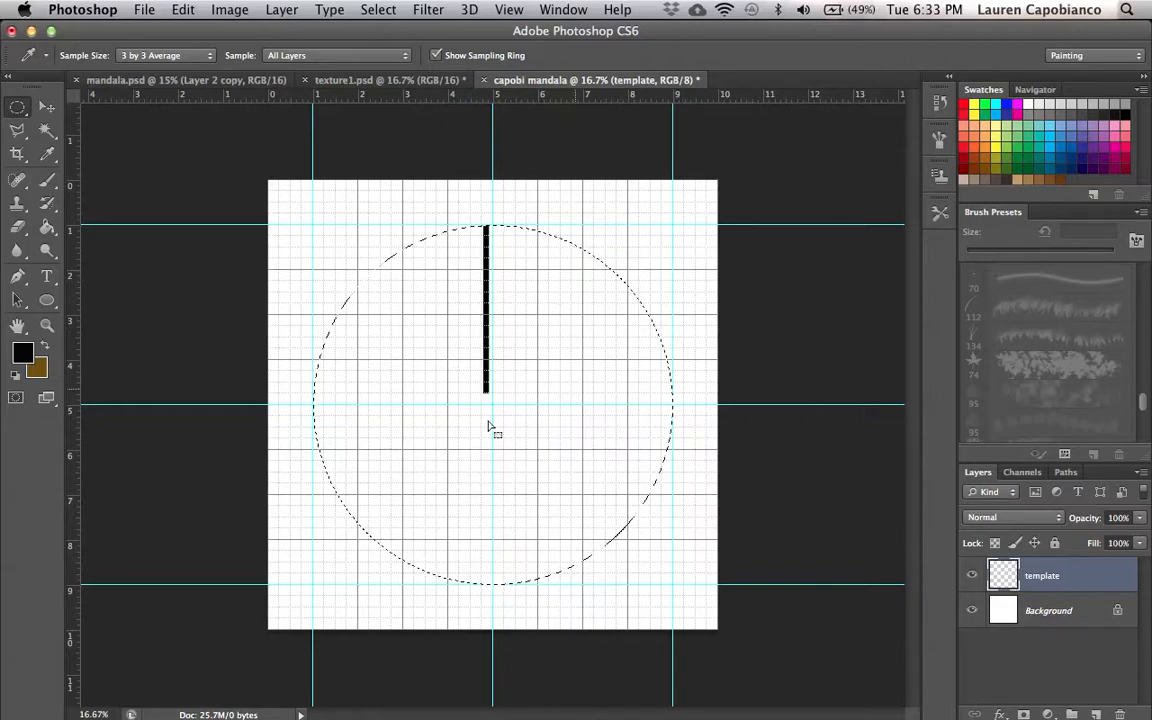
left_click(182, 10)
left_click(194, 33)
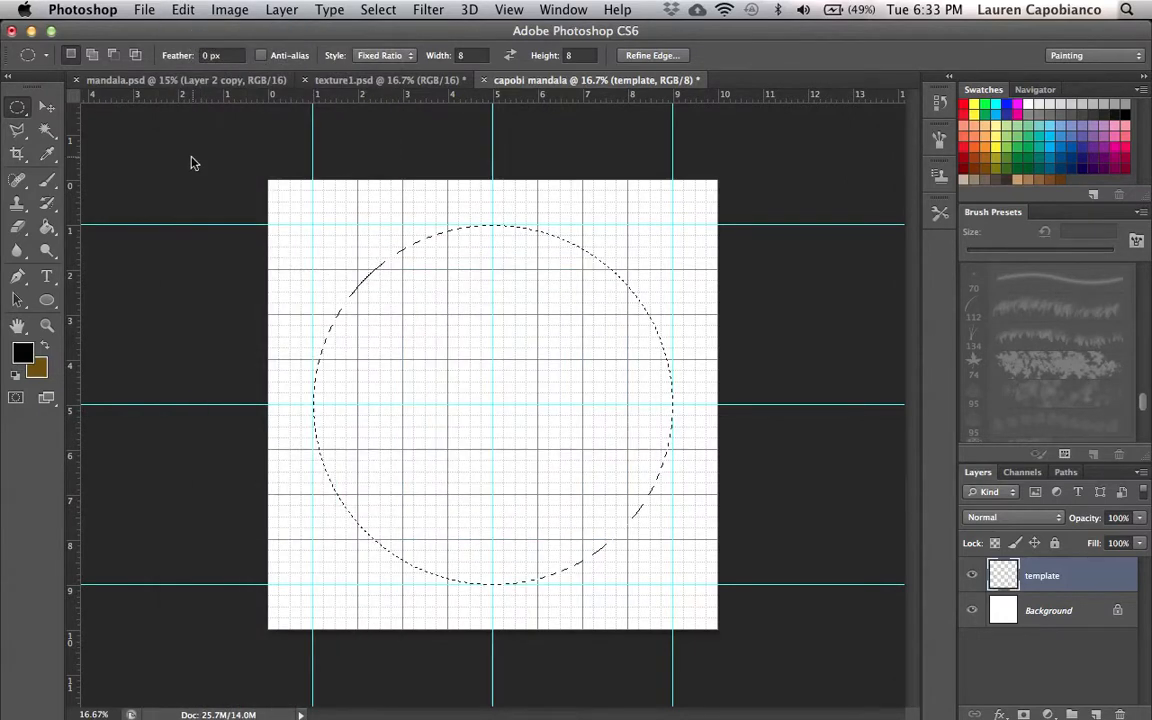
- Fill the circular selection with black using the Paint Bucket tool and a black foreground colour
left_click(48, 229)
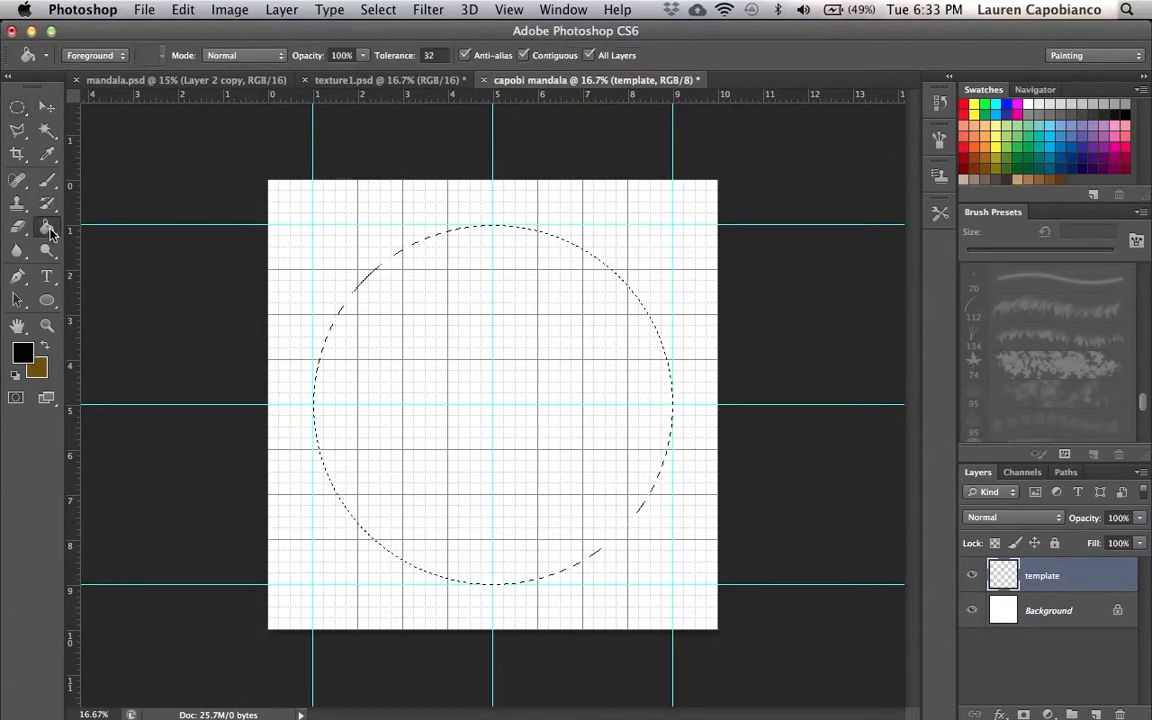
left_click(22, 350)
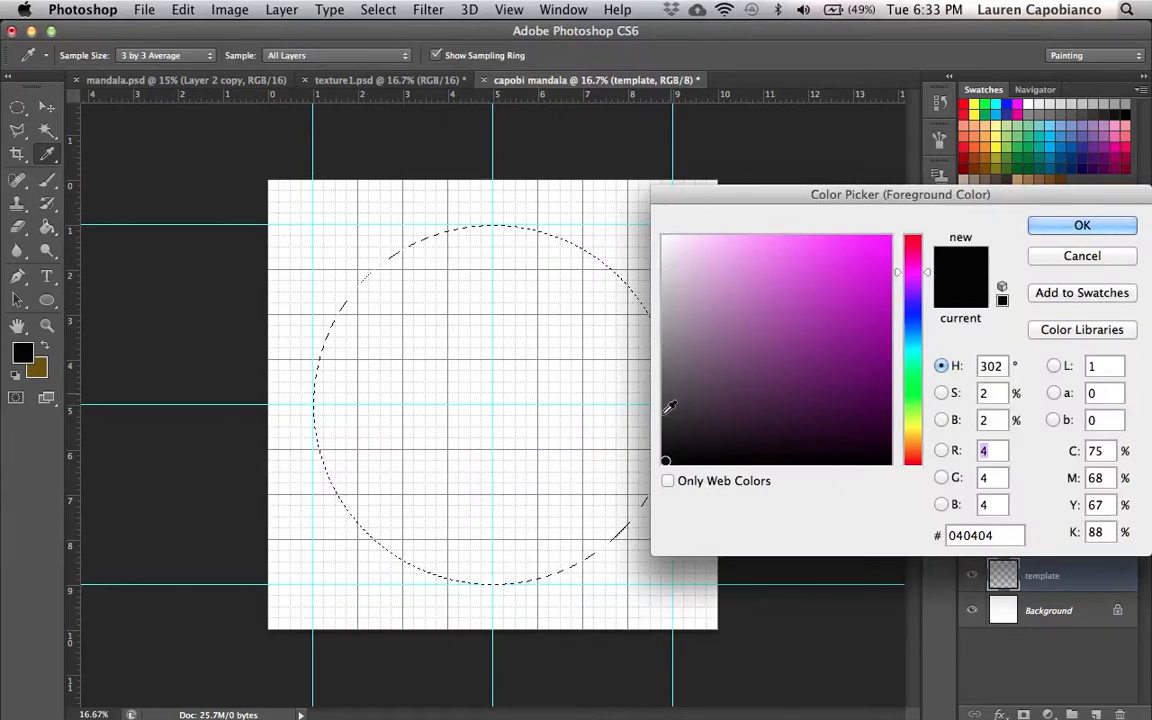
left_click(1045, 225)
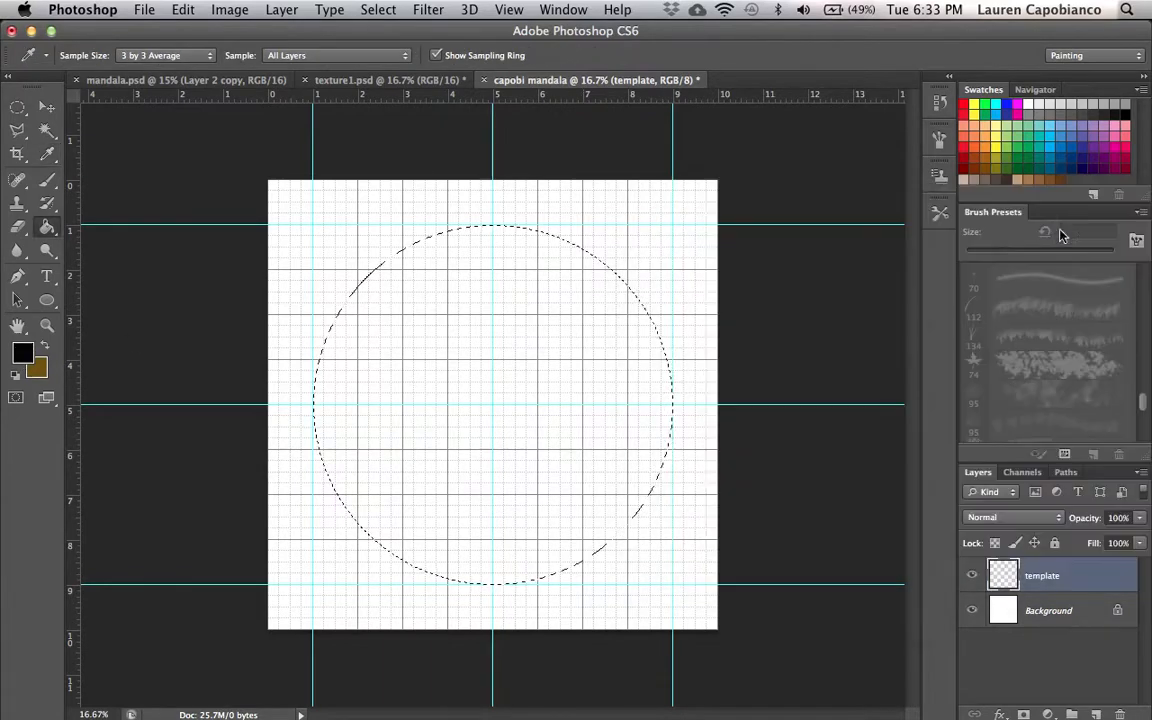
left_click(505, 389)
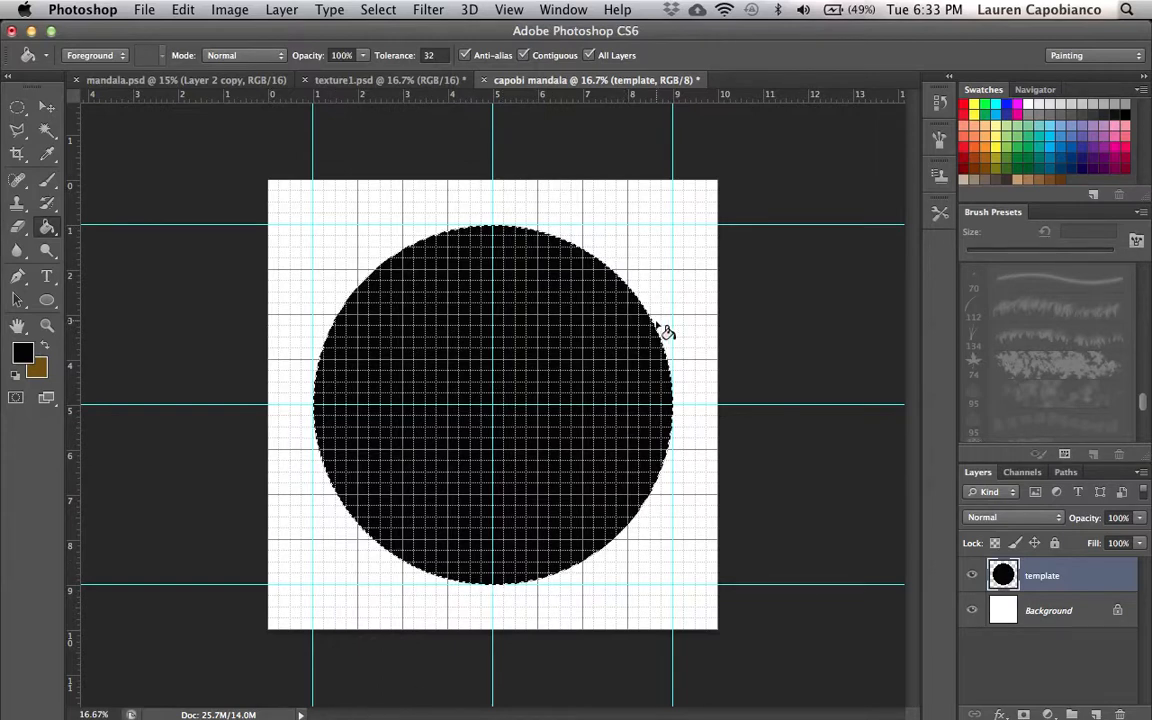
- Deselect the circle and delete its lower half using a rectangular selection below the horizontal centre guide
left_click(388, 14)
left_click(386, 46)
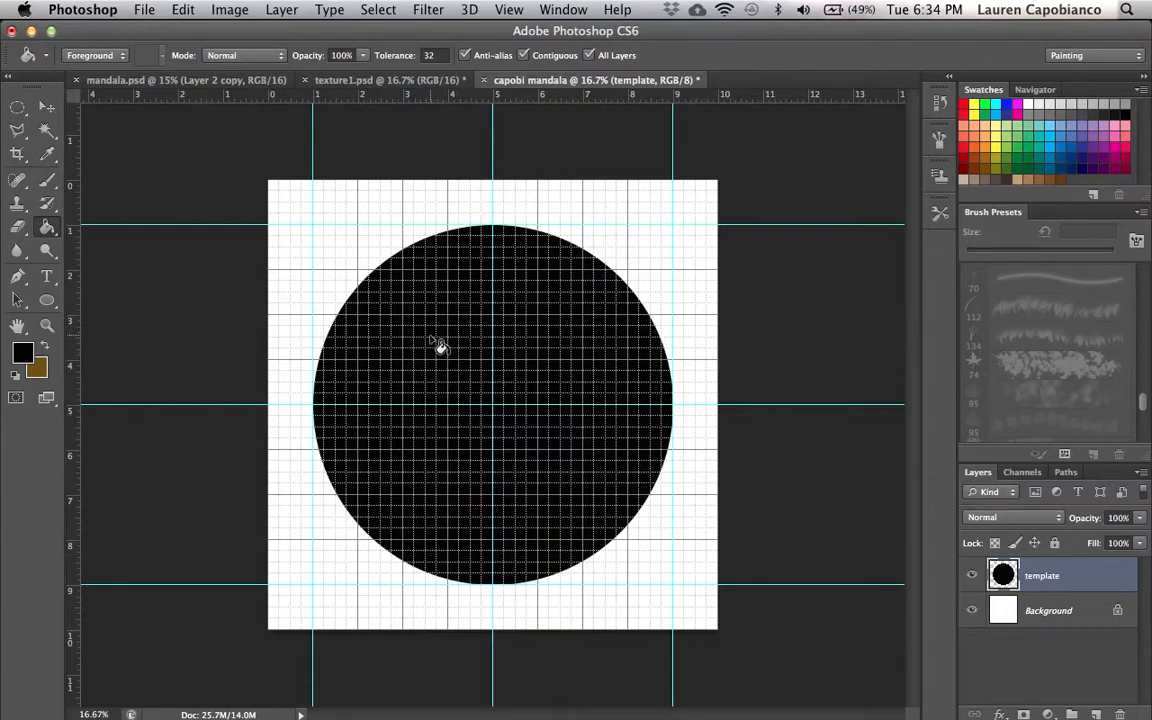
left_click(16, 110)
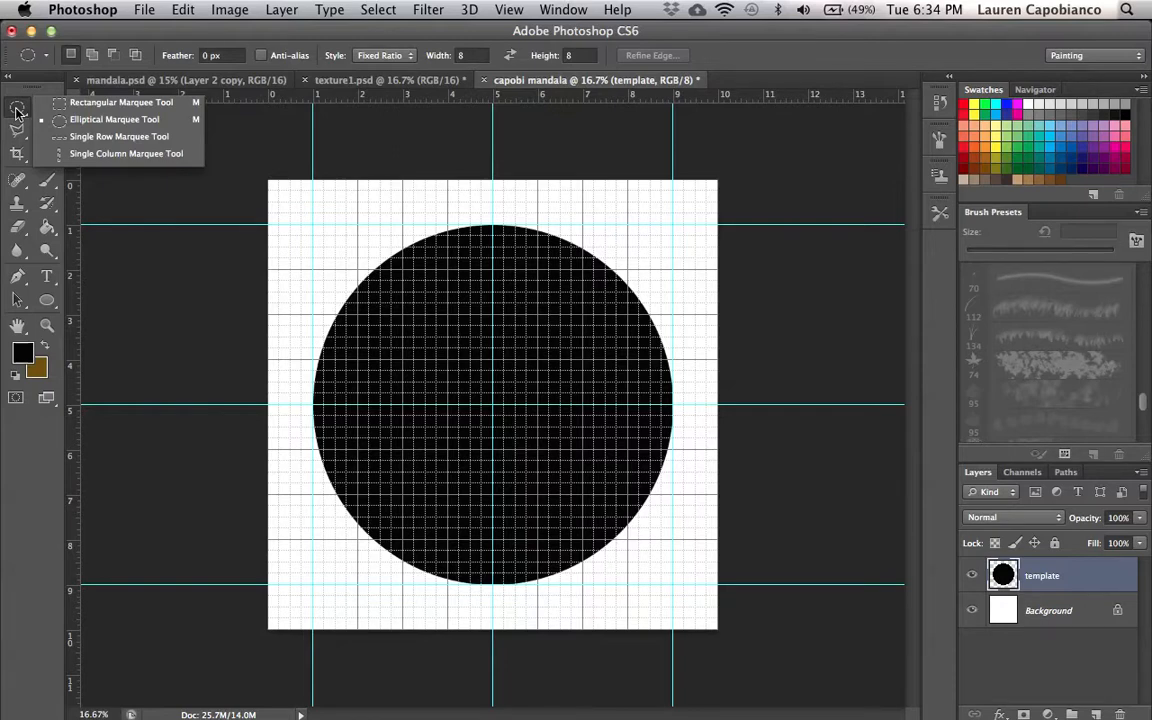
left_click(71, 110)
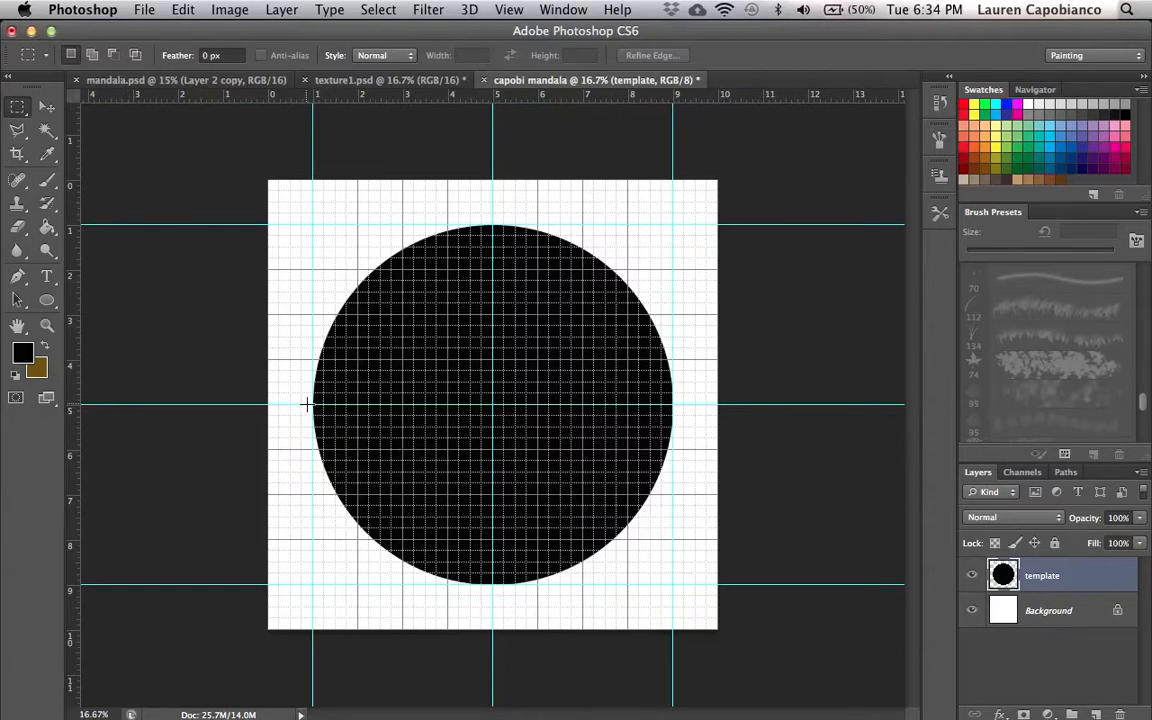
left_click_drag(303, 405, 672, 588)
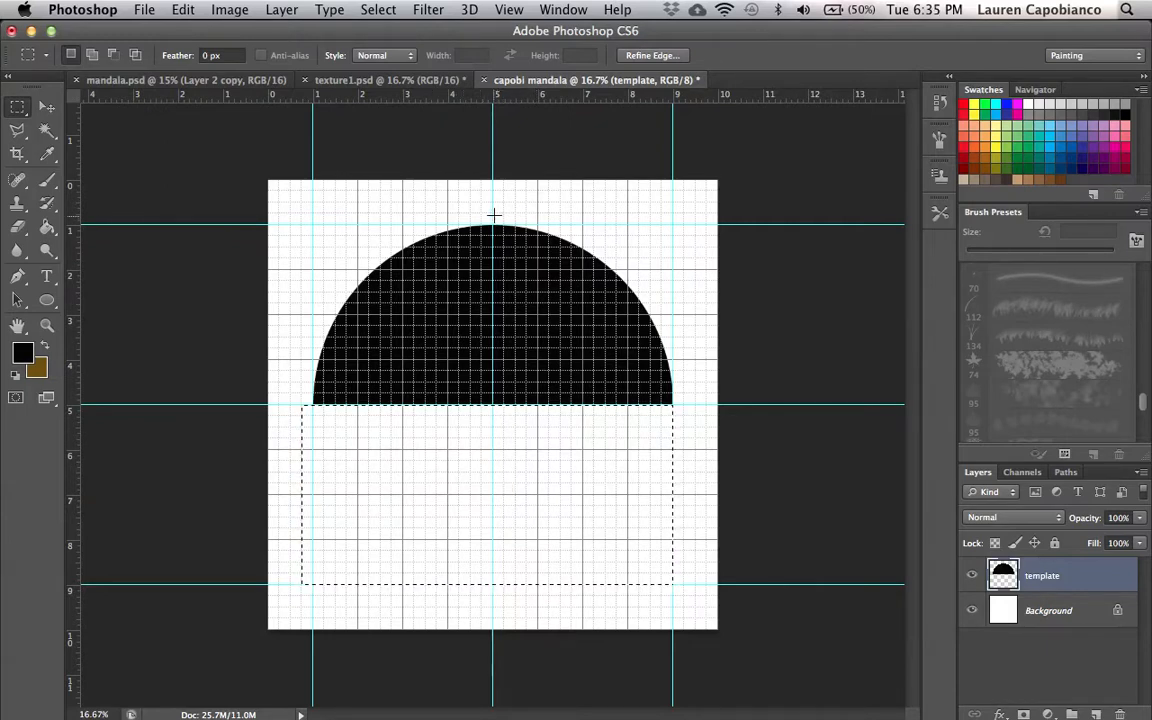
- Delete the upper-right quarter of the circle with a rectangular selection right of the vertical centre guide
left_click_drag(494, 214, 682, 404)
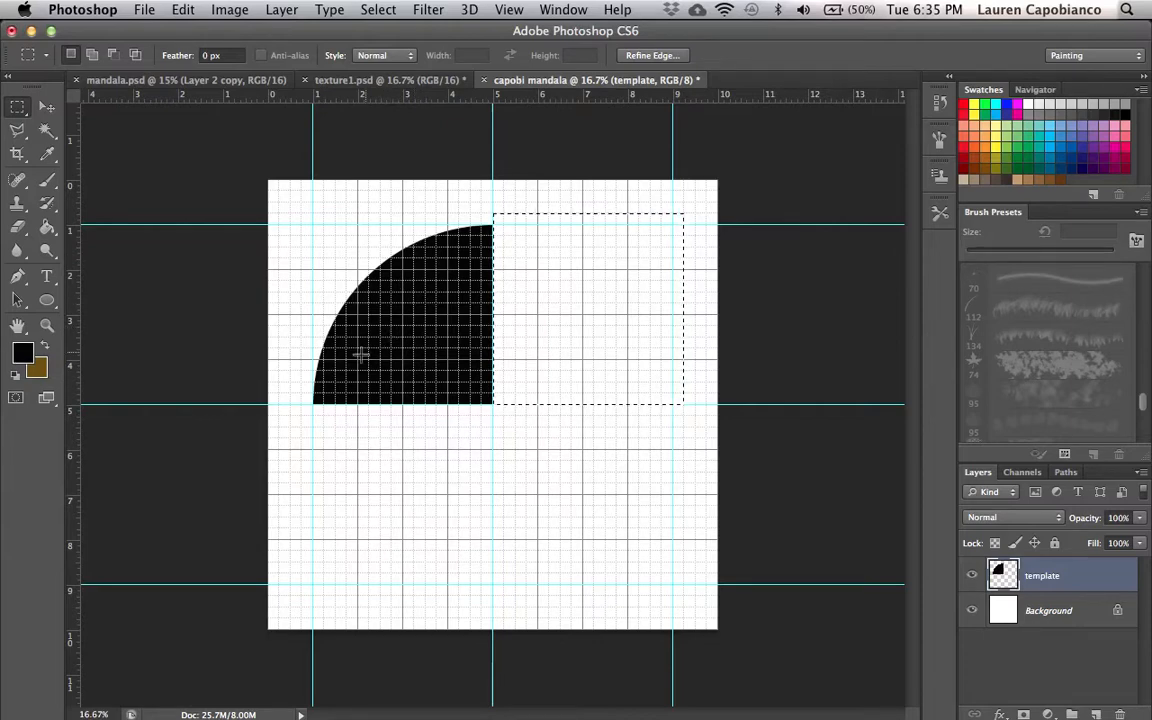
- Compare with the finished mandala.psd example document and return to the template
left_click(172, 86)
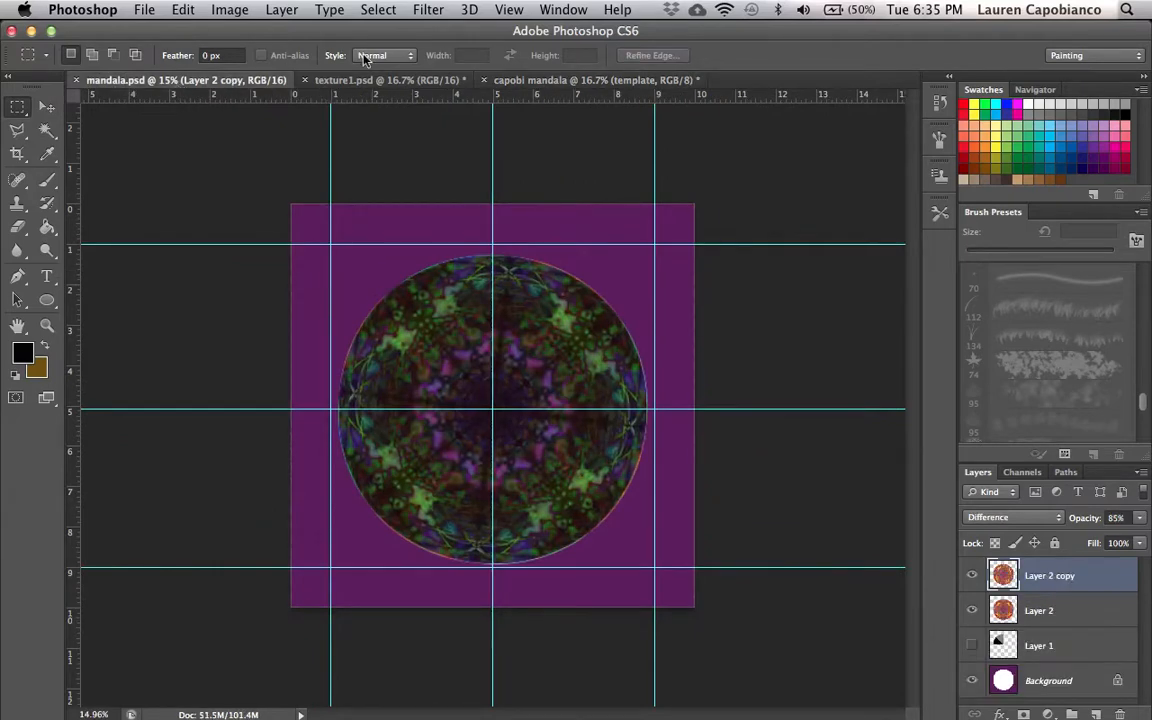
left_click(340, 80)
left_click(550, 81)
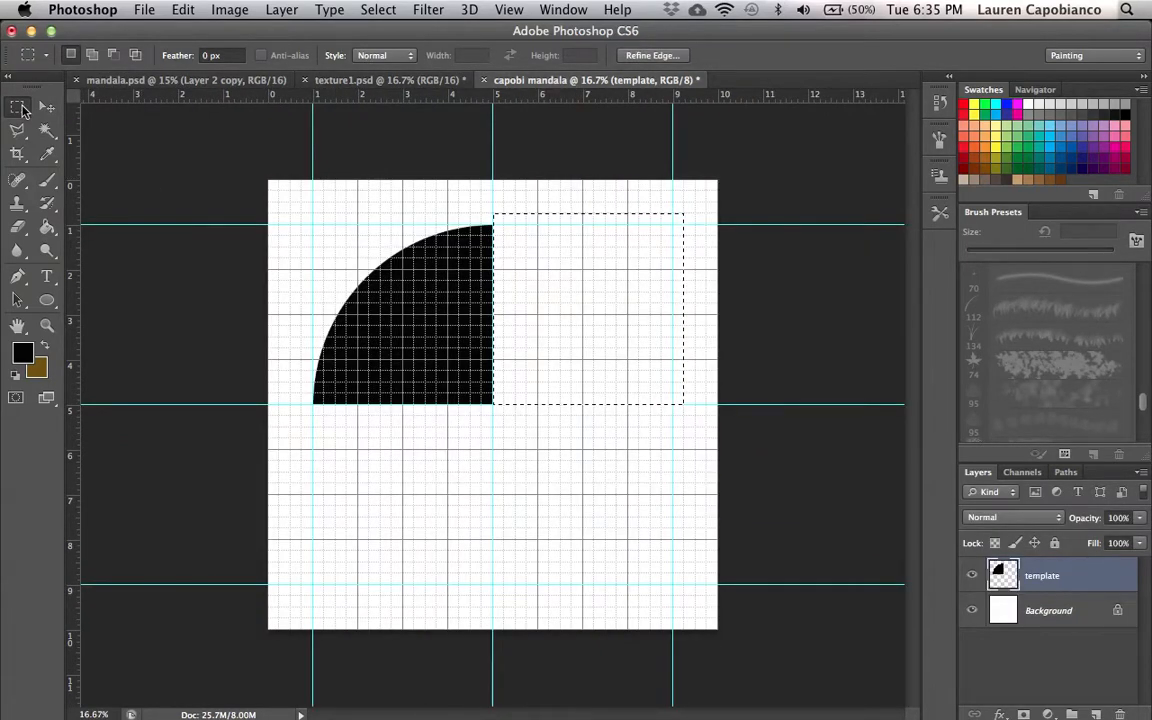
- With the Polygonal Lasso, select the upper wedge of the quarter circle from the centre point out past the arc
left_click(22, 106)
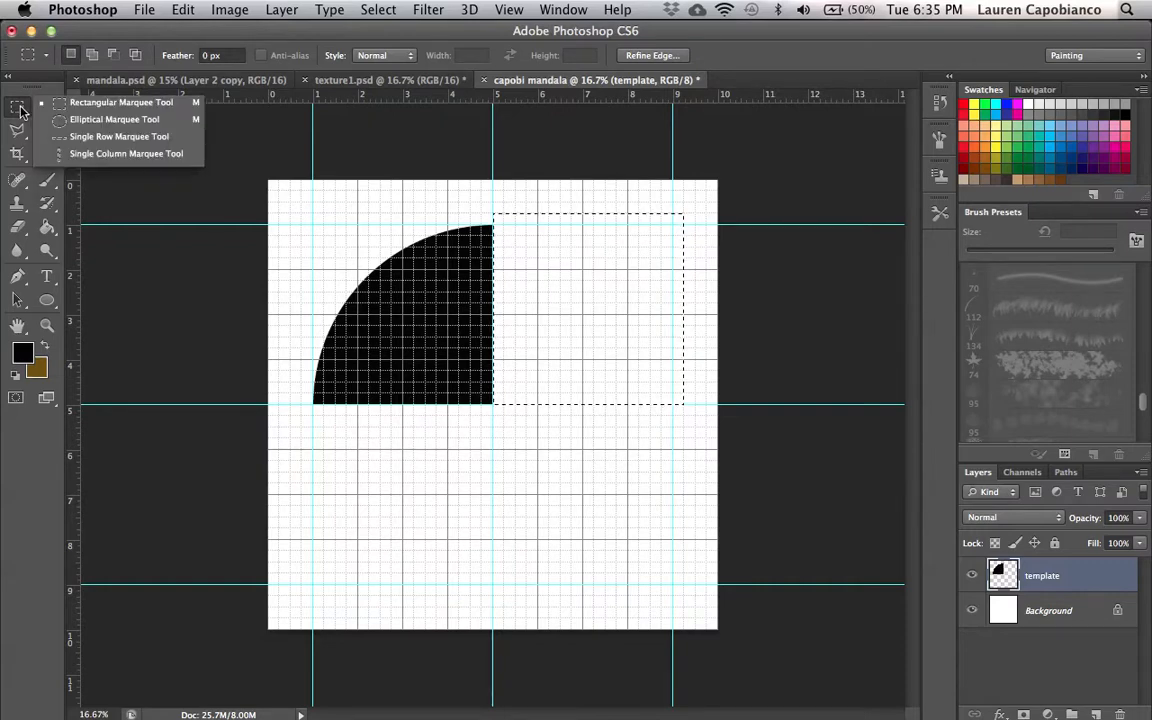
left_click(23, 76)
left_click(19, 130)
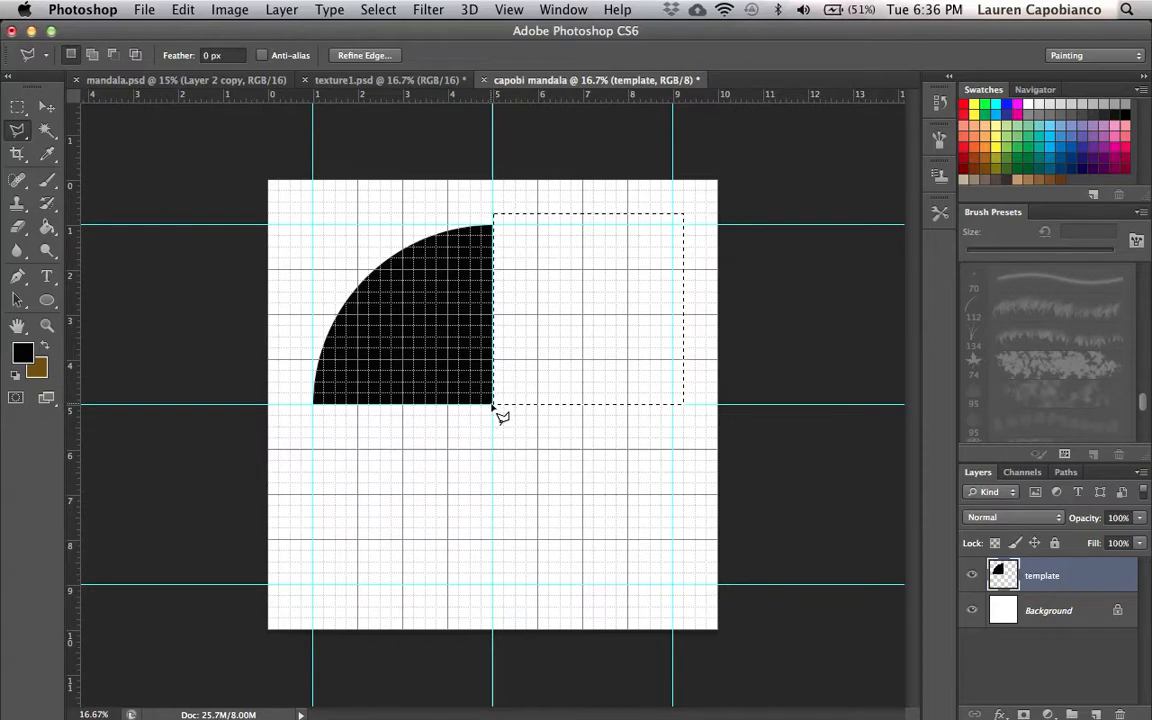
key("super+d")
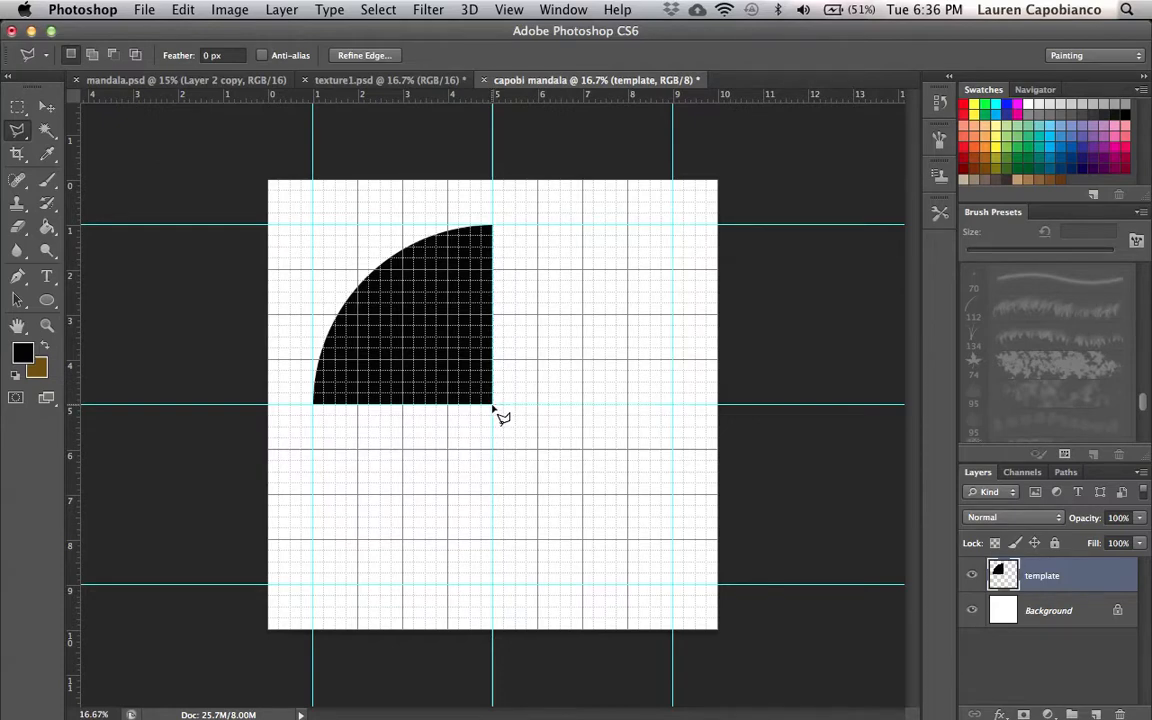
left_click(492, 405)
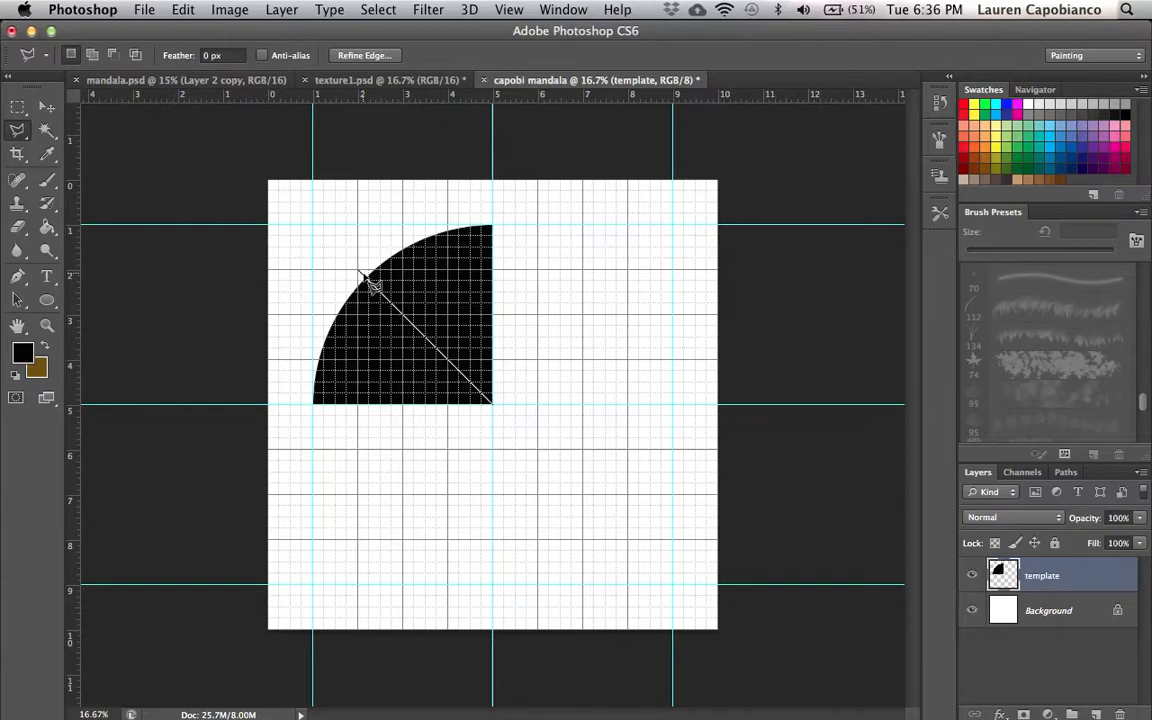
left_click(359, 270)
left_click(392, 238)
left_click(448, 225)
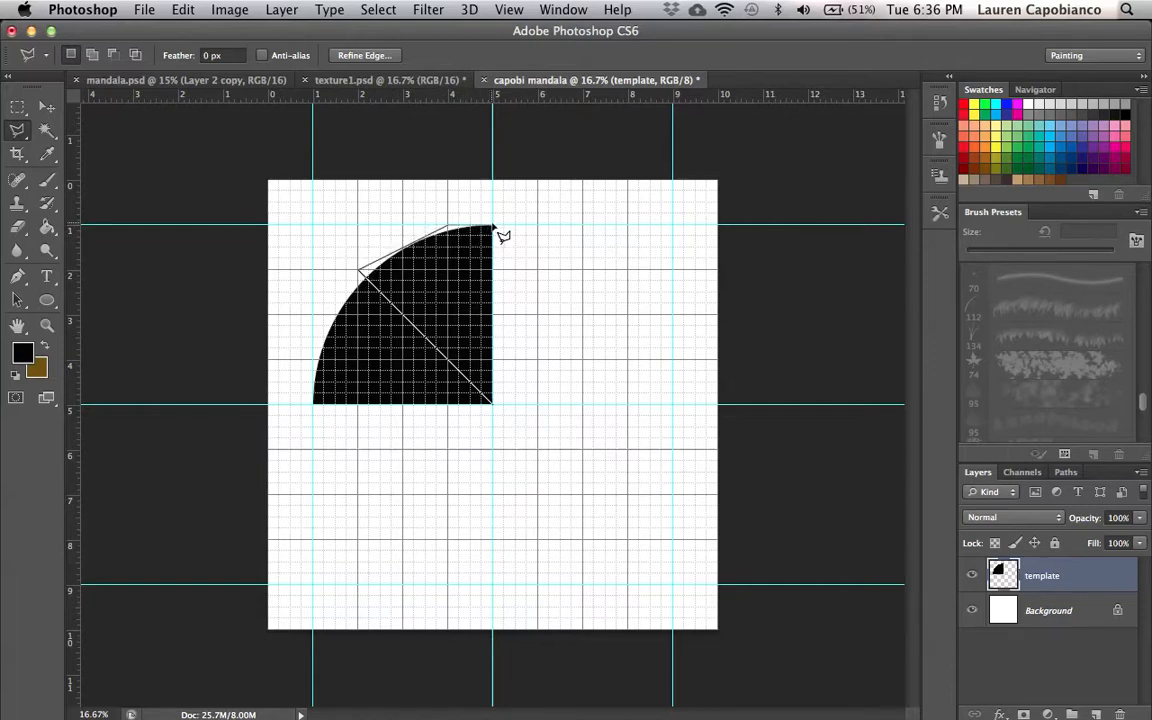
left_click(493, 229)
left_click(493, 405)
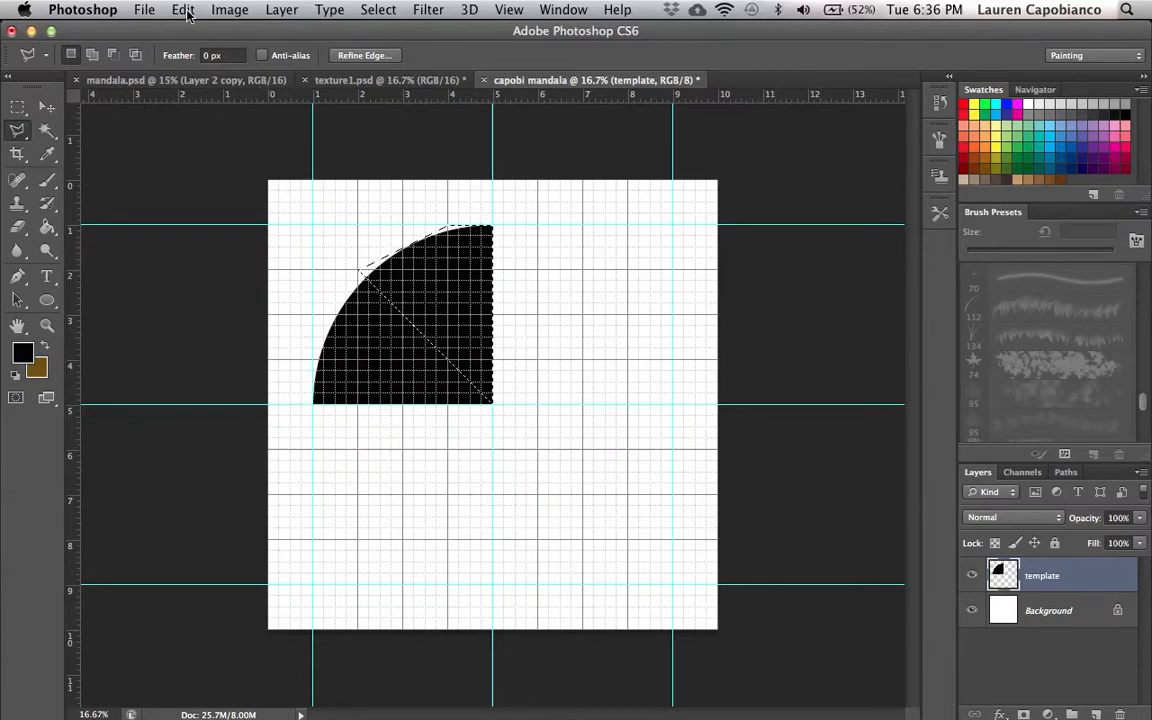
- Fill the wedge selection with 50% Gray at Normal mode and 100% opacity
left_click(47, 228)
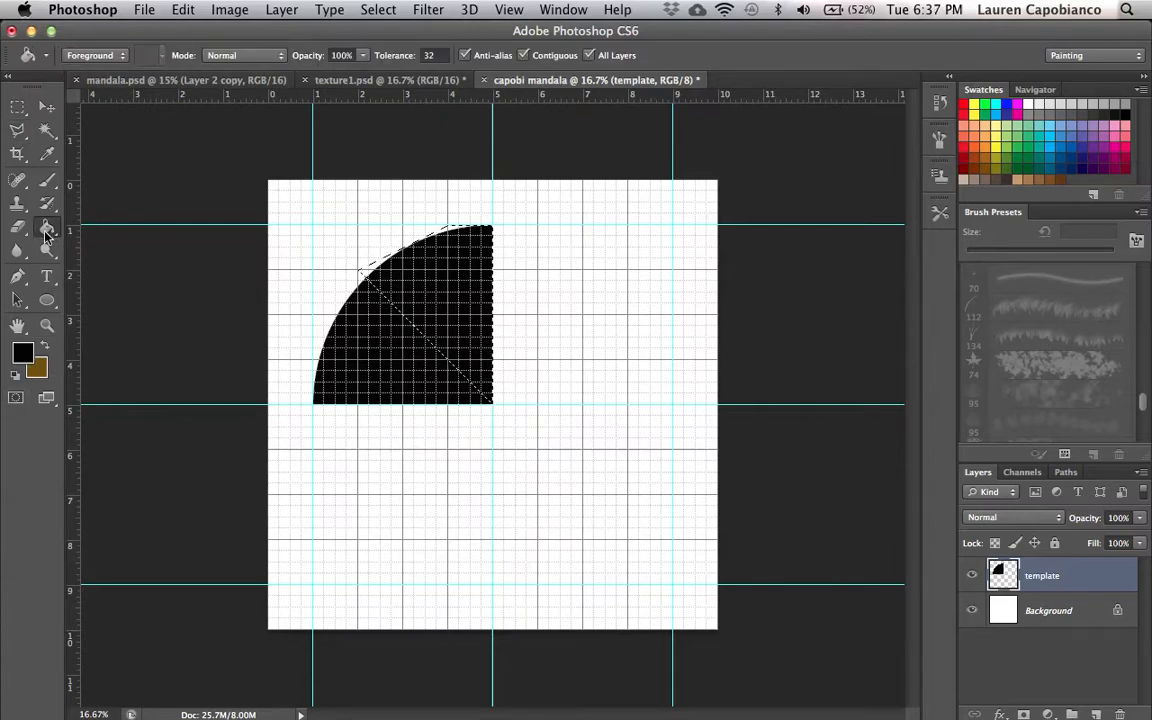
left_click(172, 12)
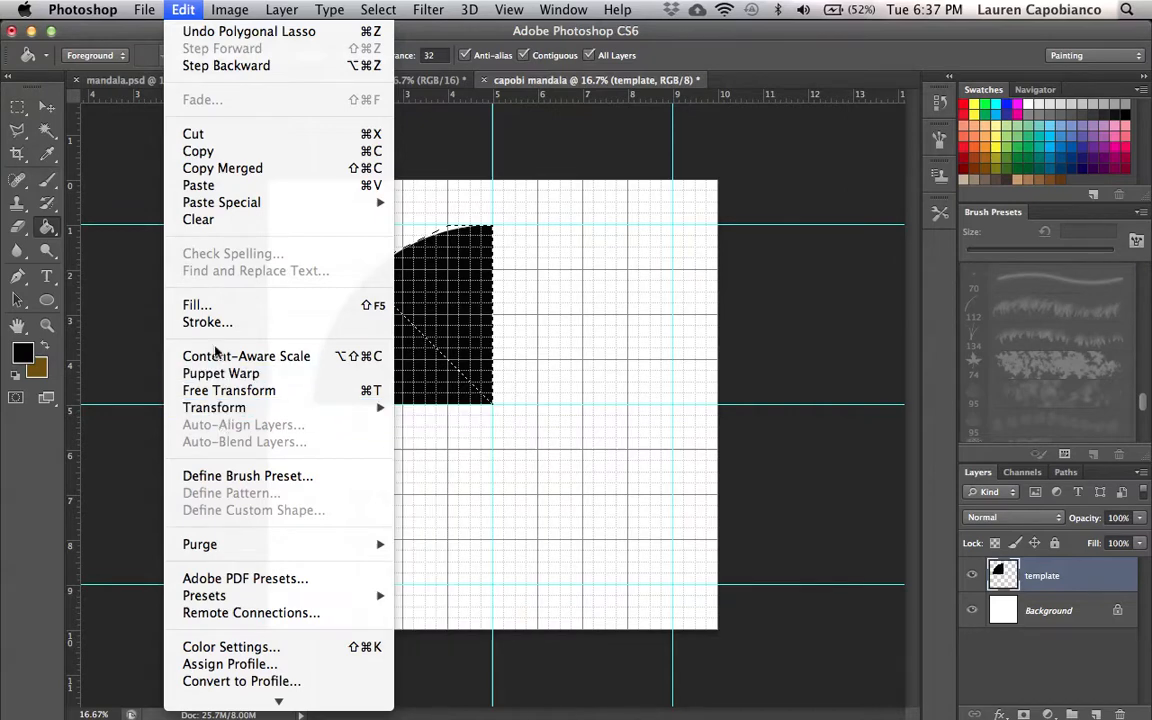
left_click(220, 308)
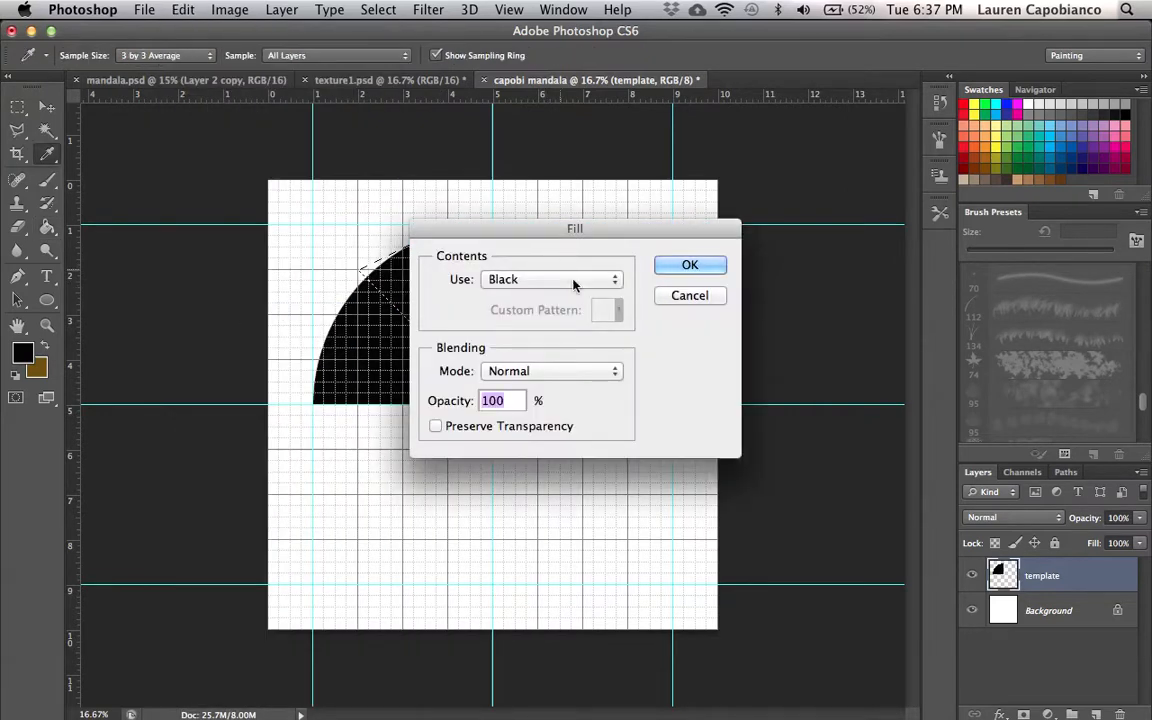
left_click(526, 378)
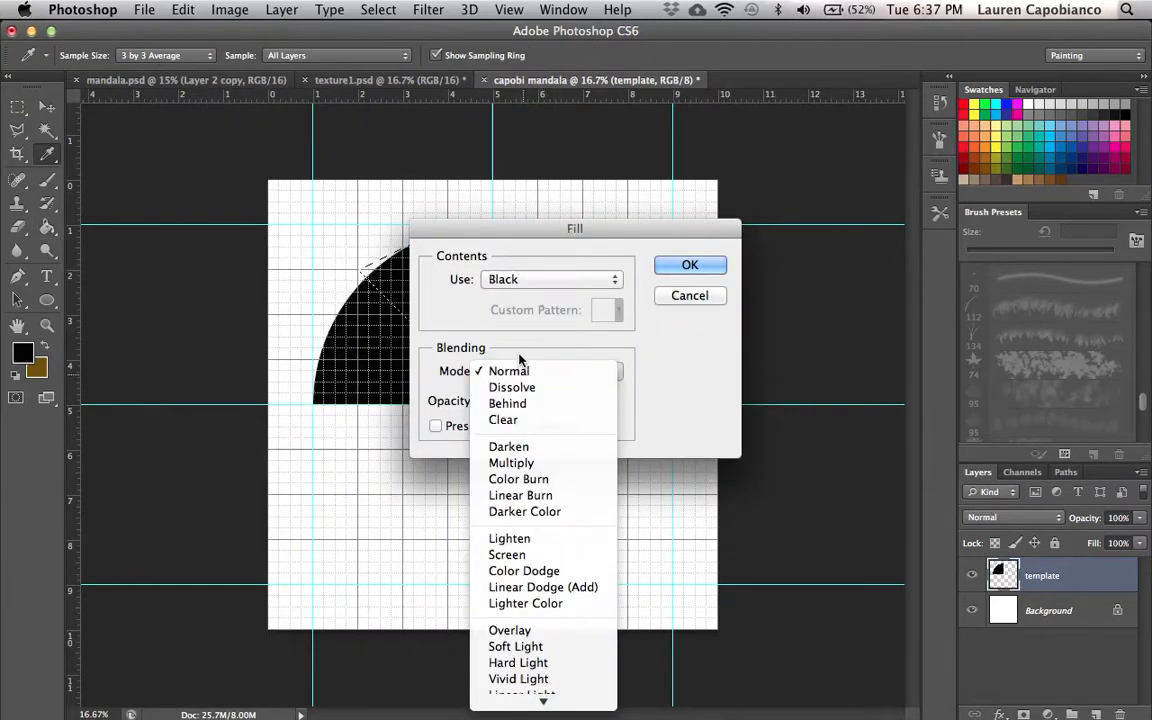
left_click(524, 373)
left_click(528, 282)
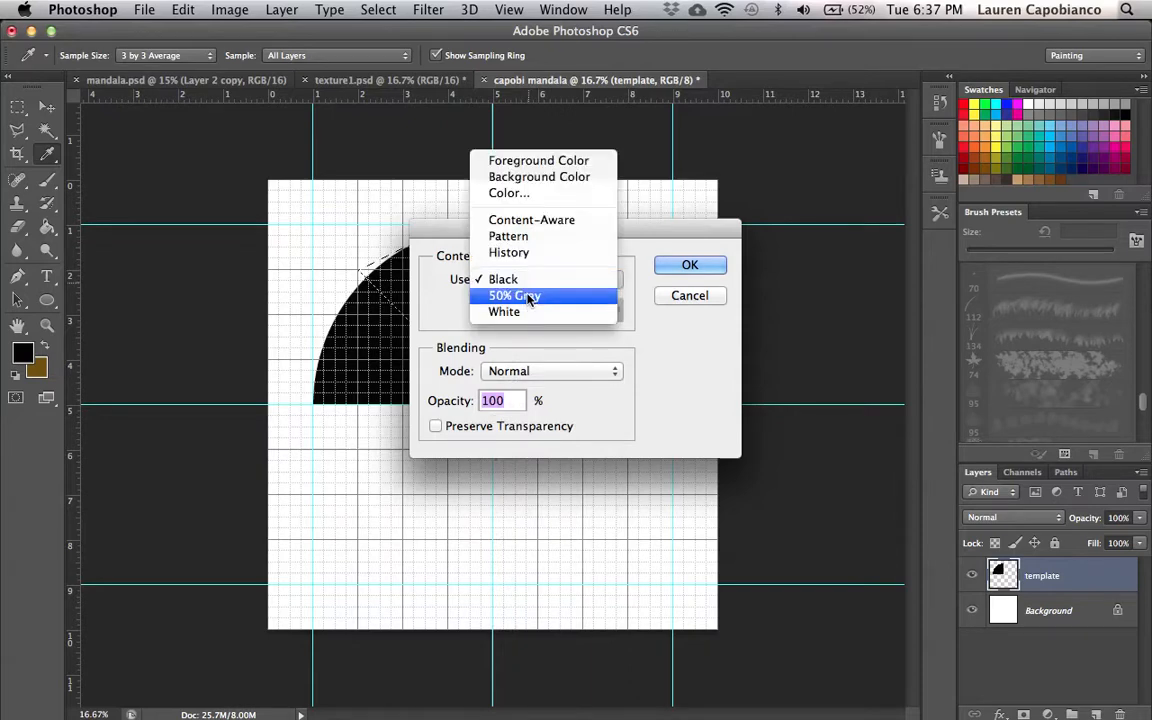
left_click(537, 298)
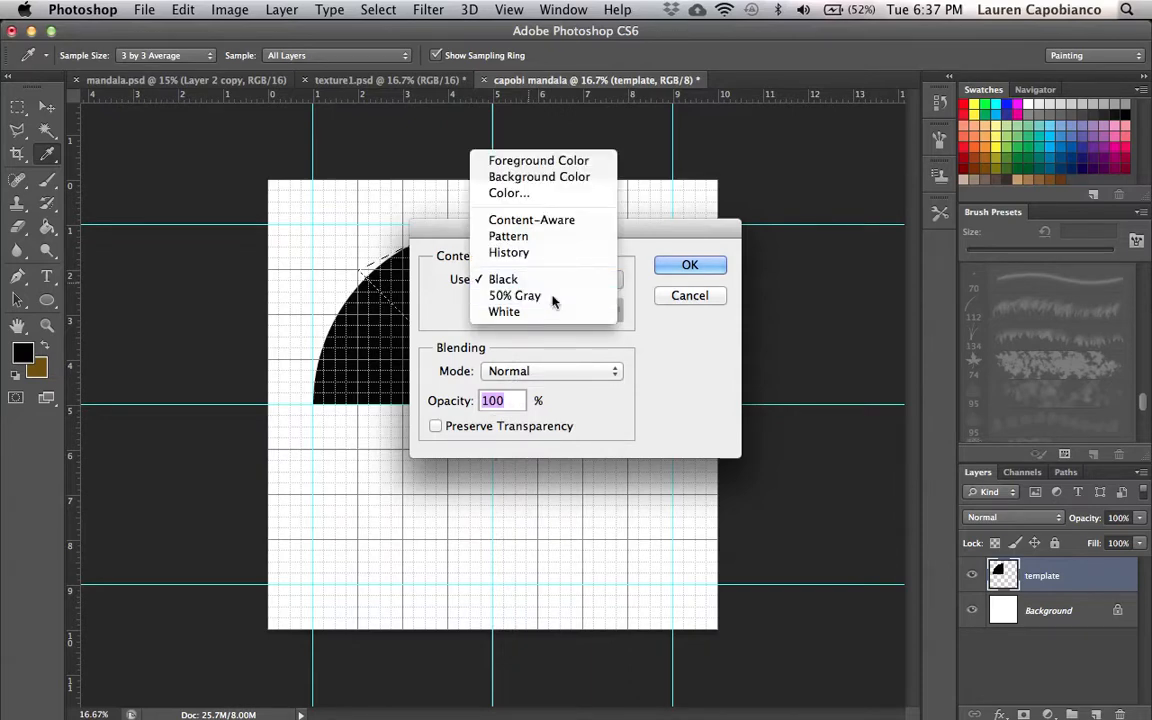
left_click(690, 264)
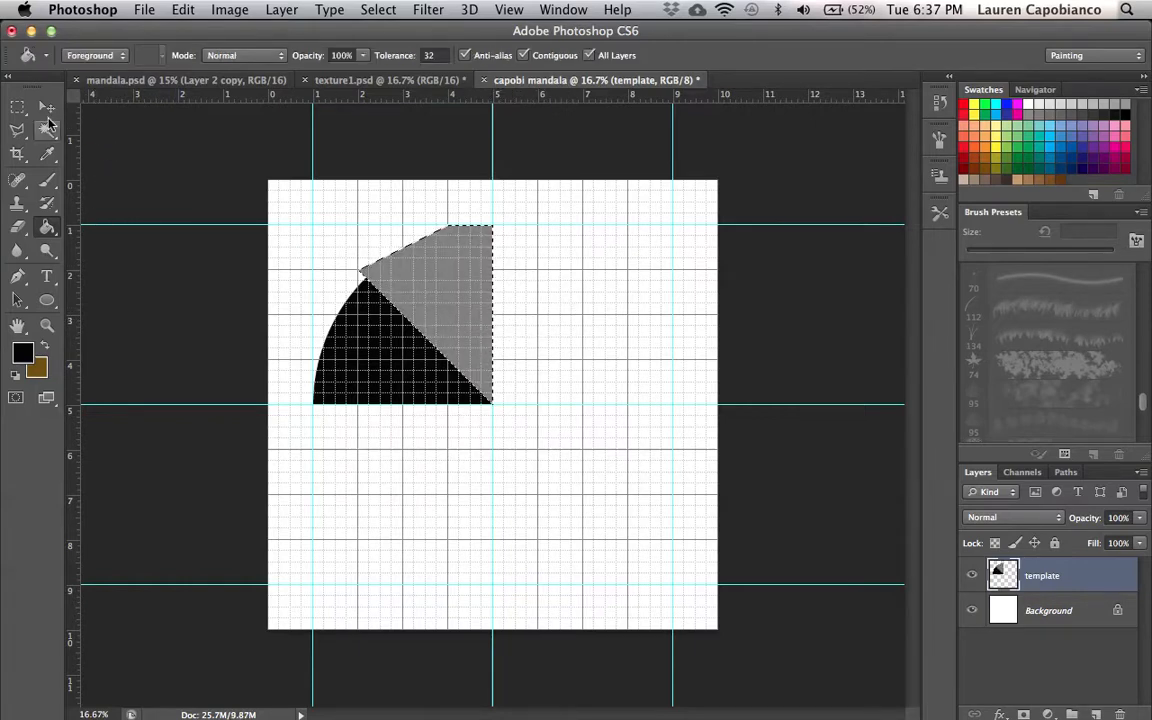
- Save the document as capobi mandala2.psd on the Desktop, replacing the existing file
left_click(47, 108)
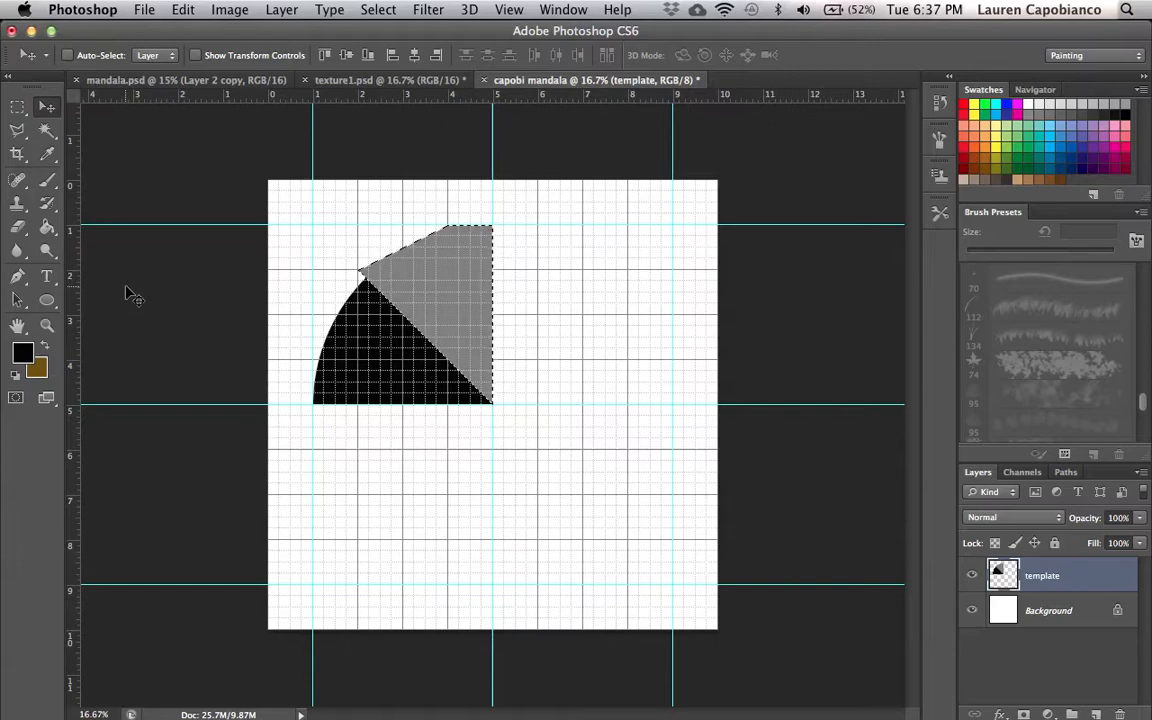
left_click(148, 12)
left_click(158, 203)
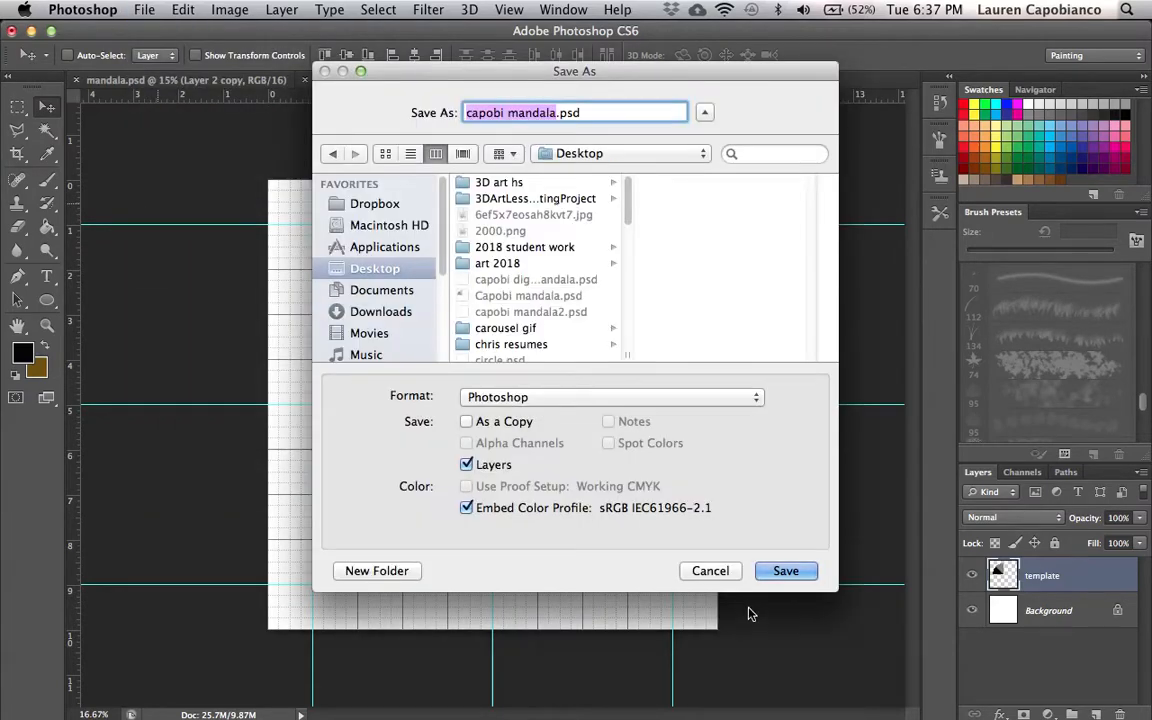
left_click(786, 573)
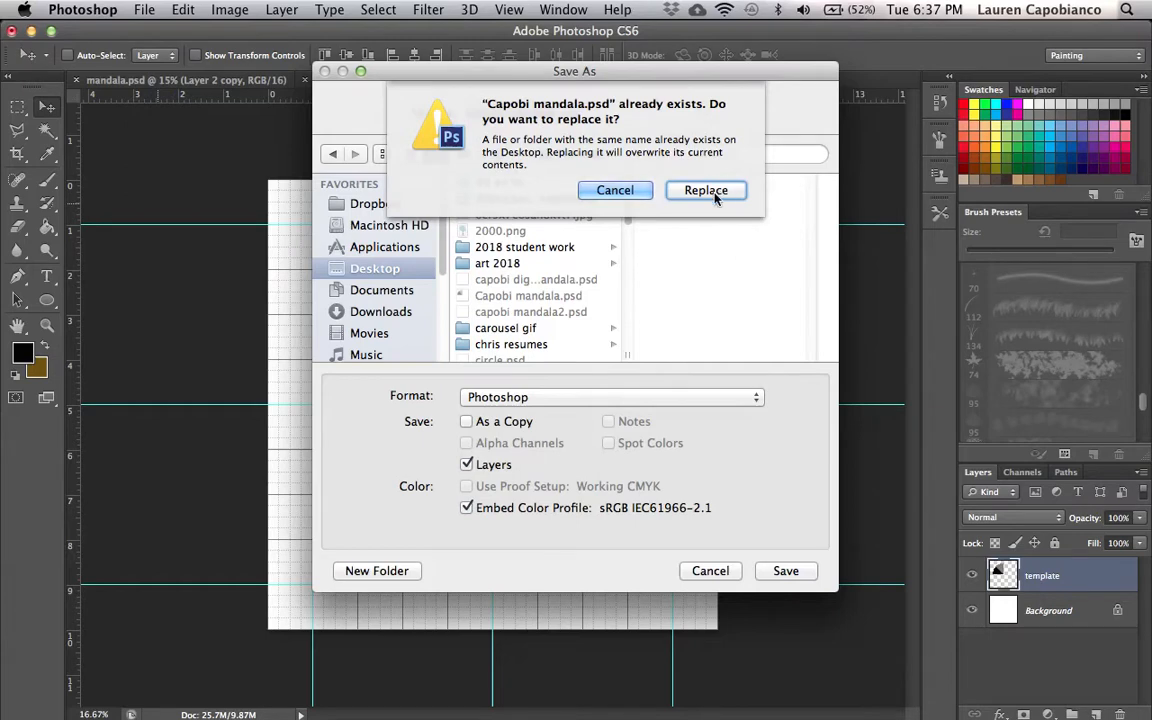
left_click(618, 195)
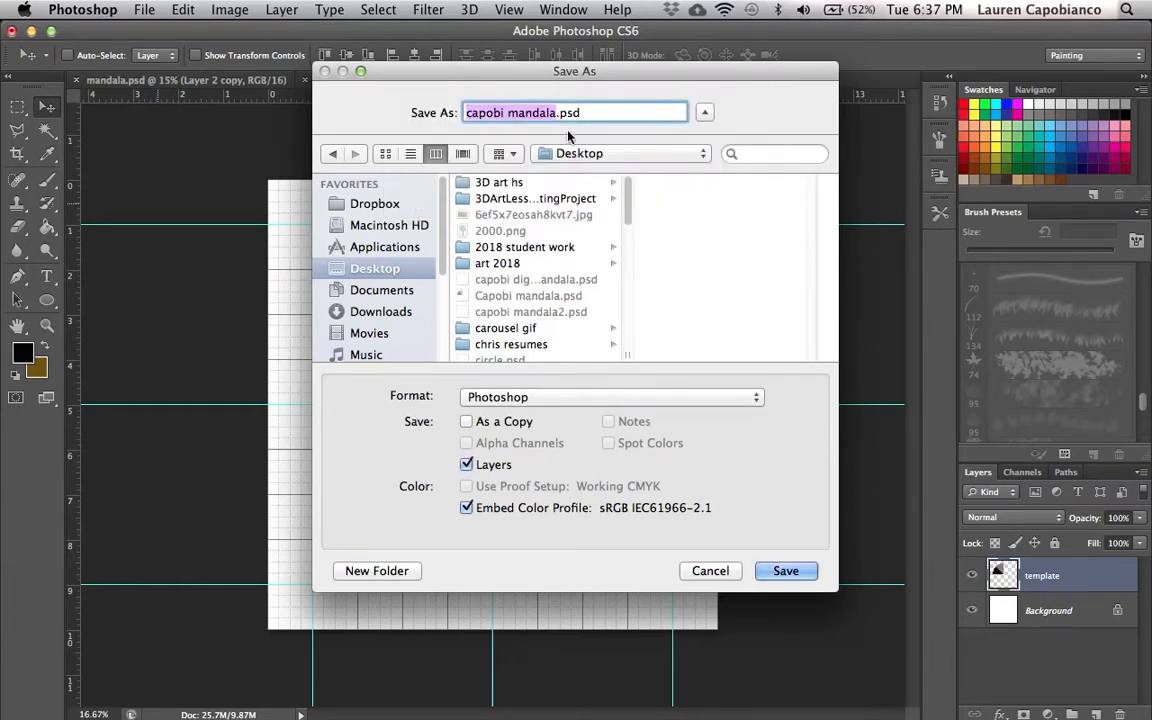
key("Right")
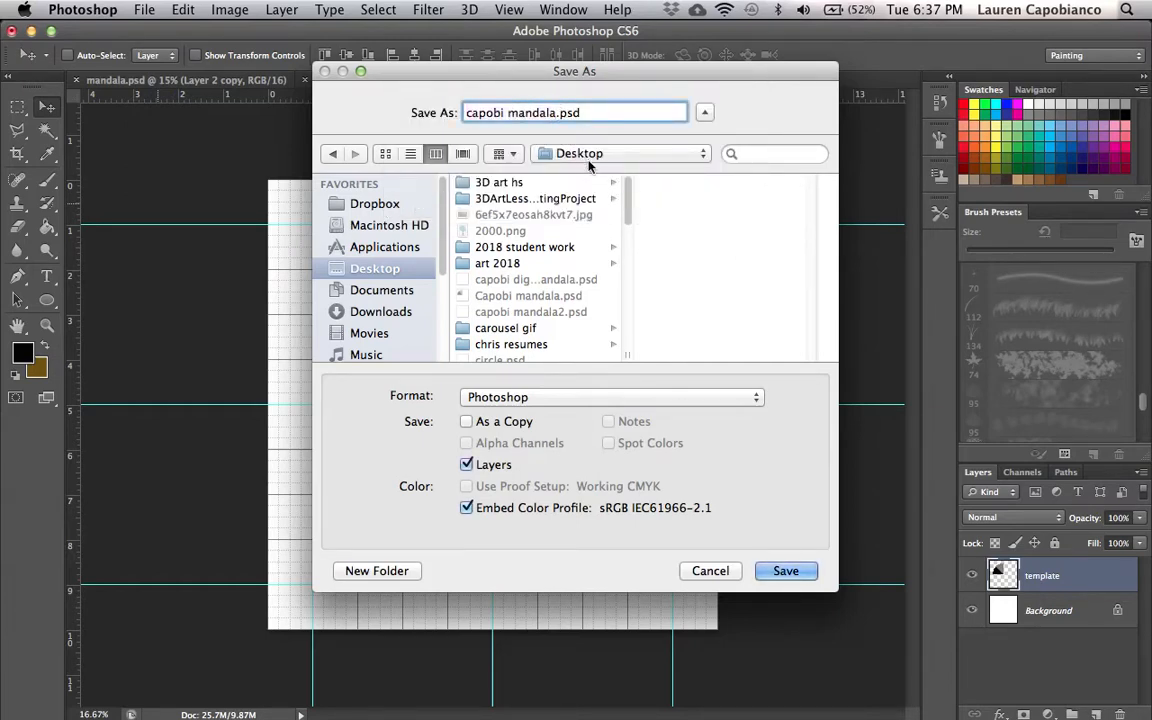
type("2")
left_click(786, 574)
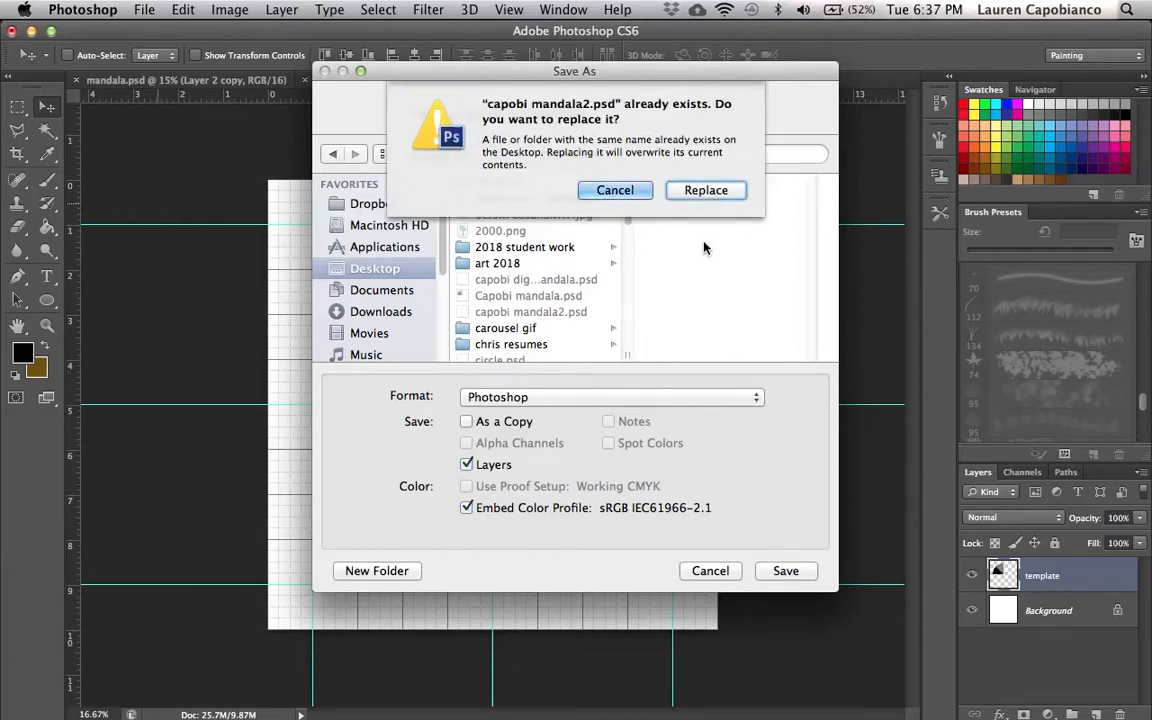
left_click(686, 188)
left_click(777, 294)
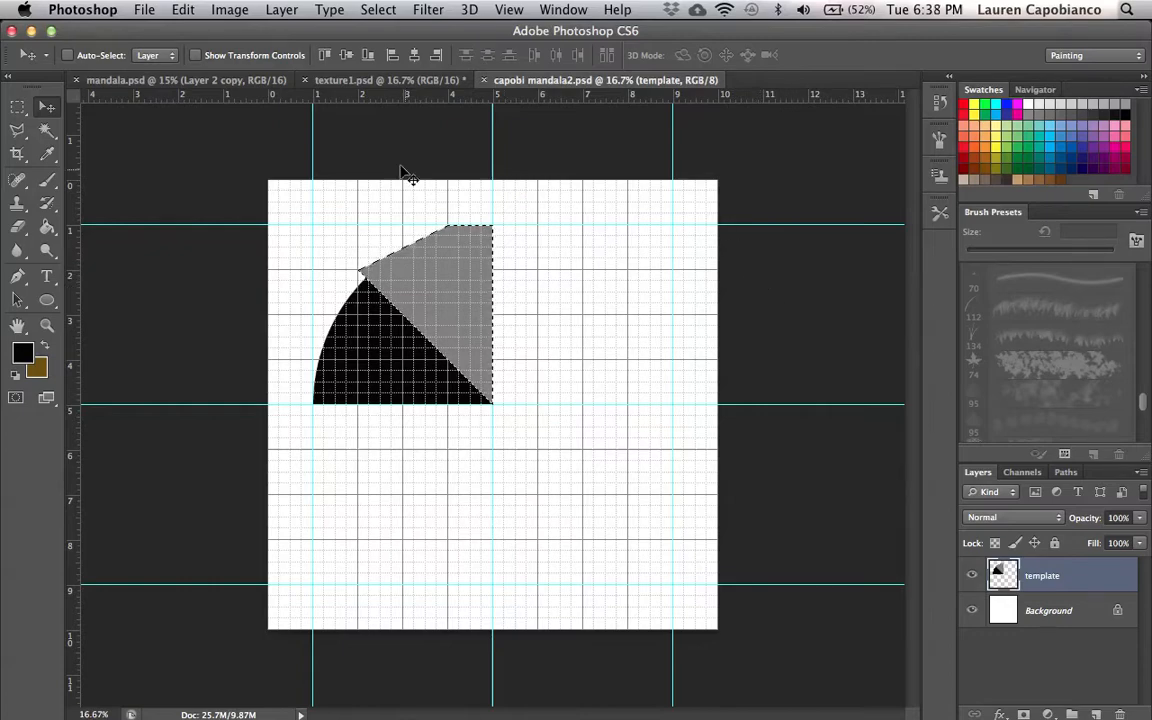
- View the texture1.psd texture document and return to the template
left_click(384, 82)
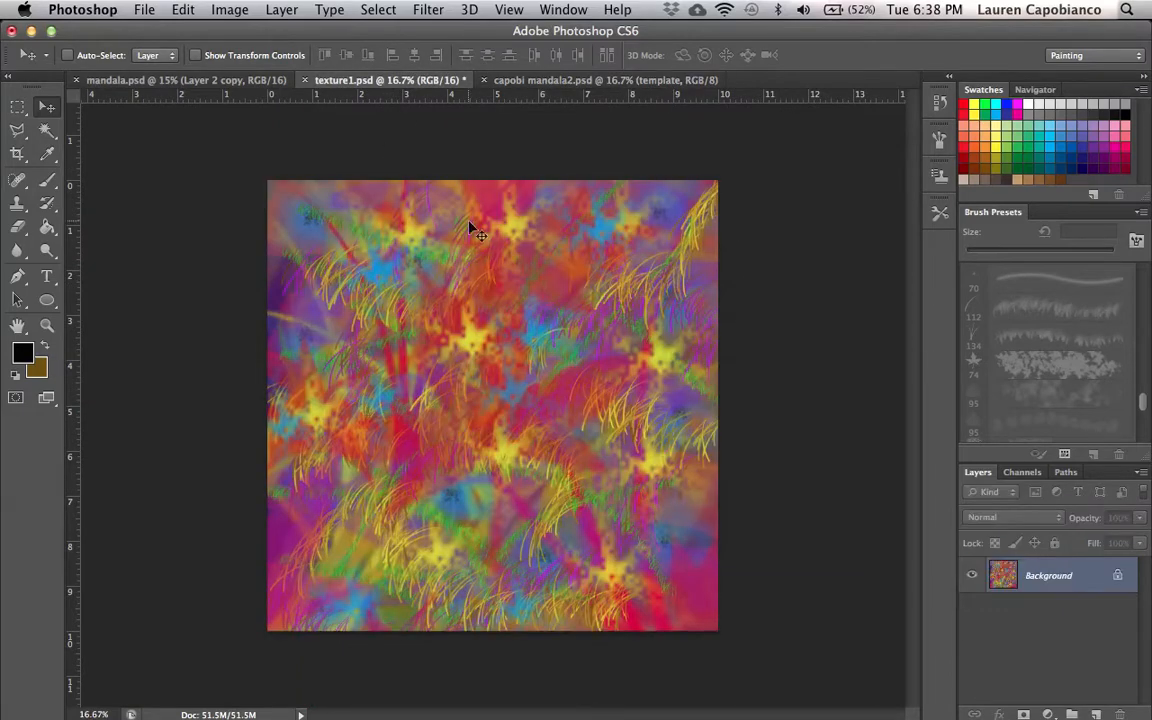
left_click_drag(738, 33, 557, 22)
left_click_drag(997, 372, 888, 690)
left_click_drag(1012, 416, 1008, 378)
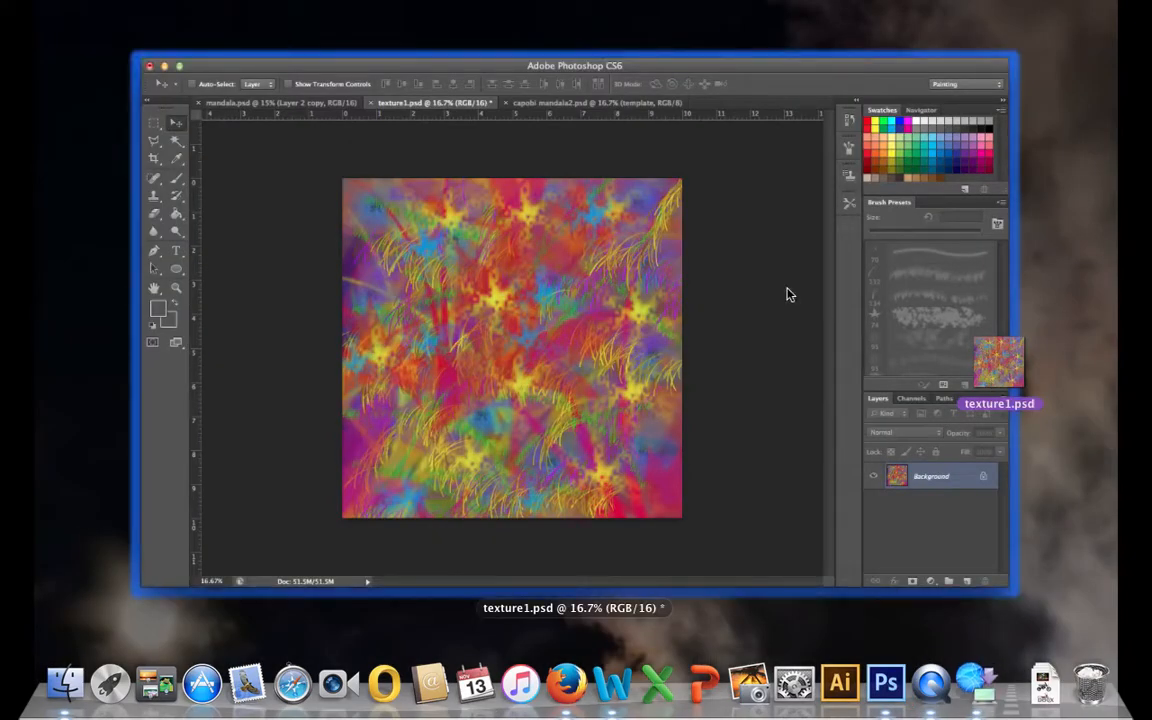
left_click(733, 116)
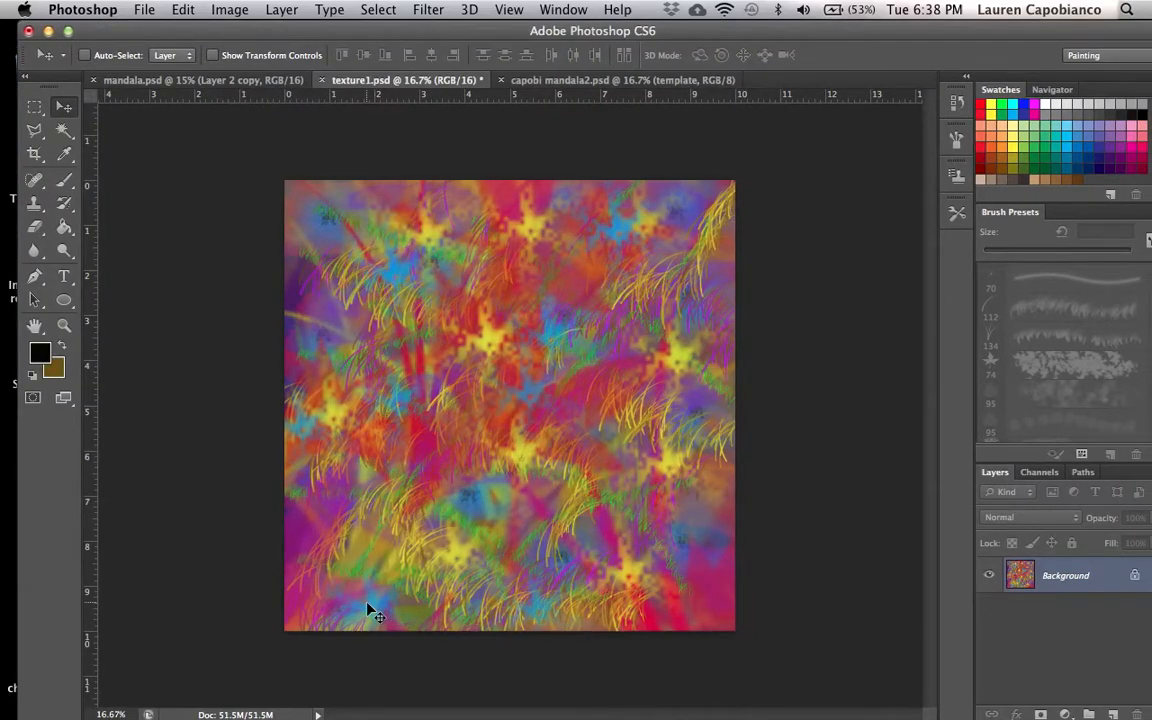
left_click(600, 80)
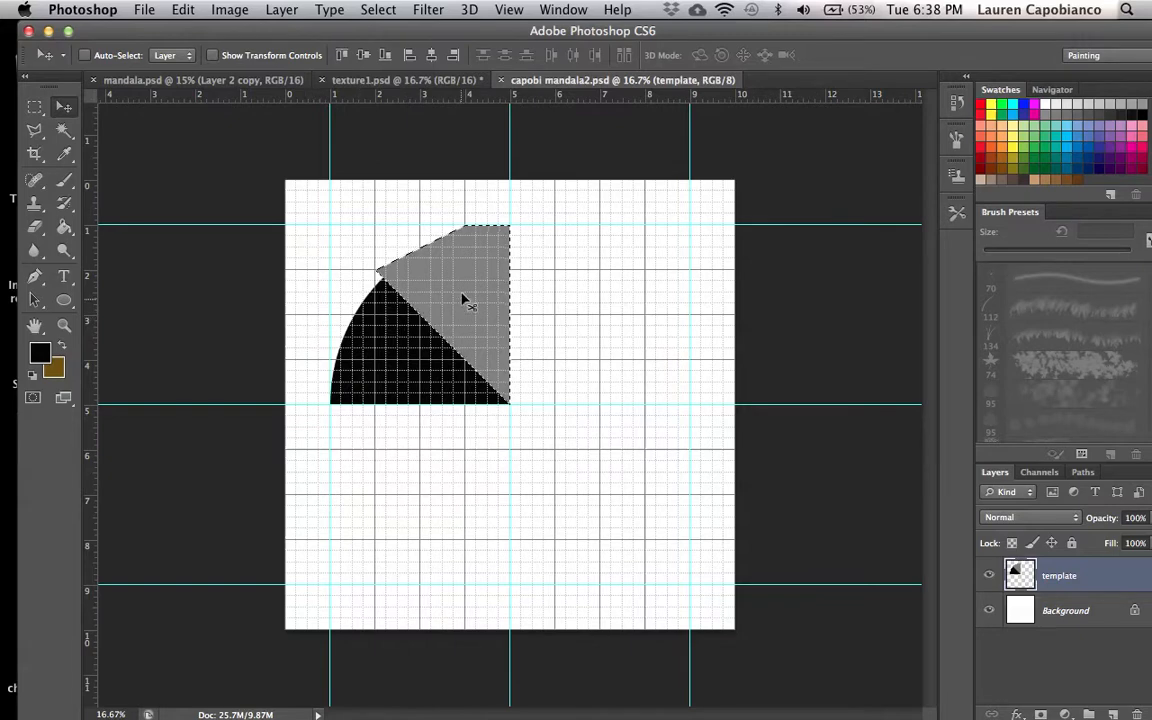
- Select the black wedge with the Magic Wand and drag its selection outline onto the texture1.psd document
left_click(62, 134)
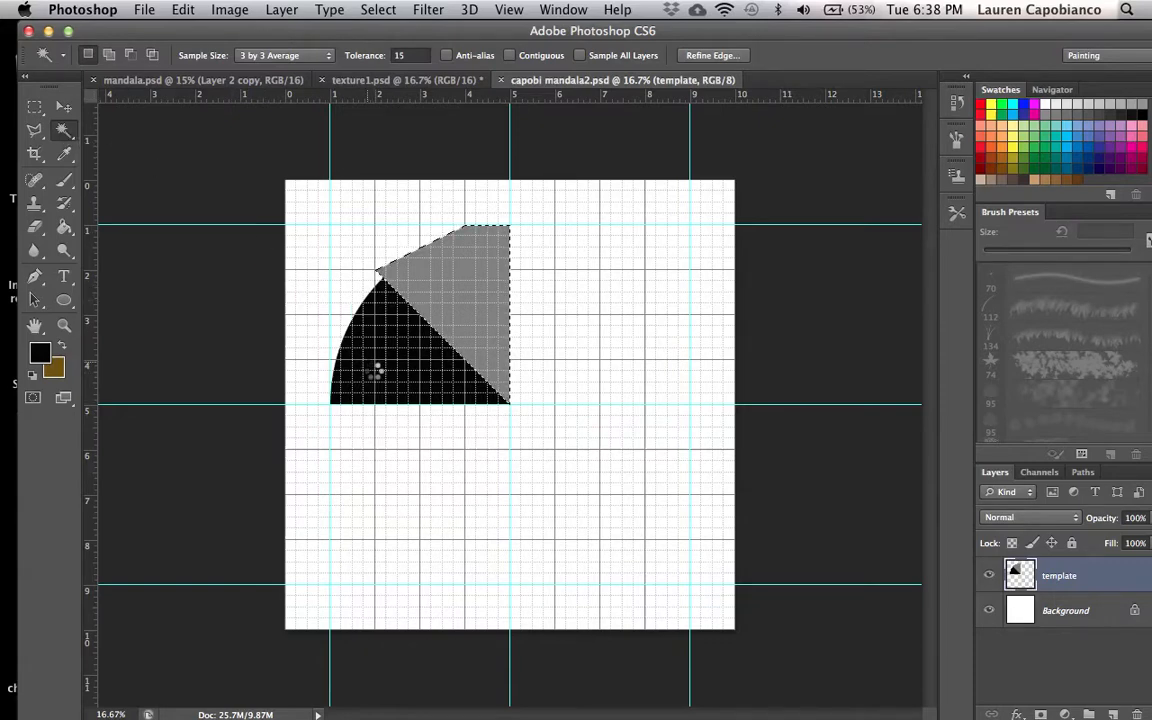
left_click(405, 370)
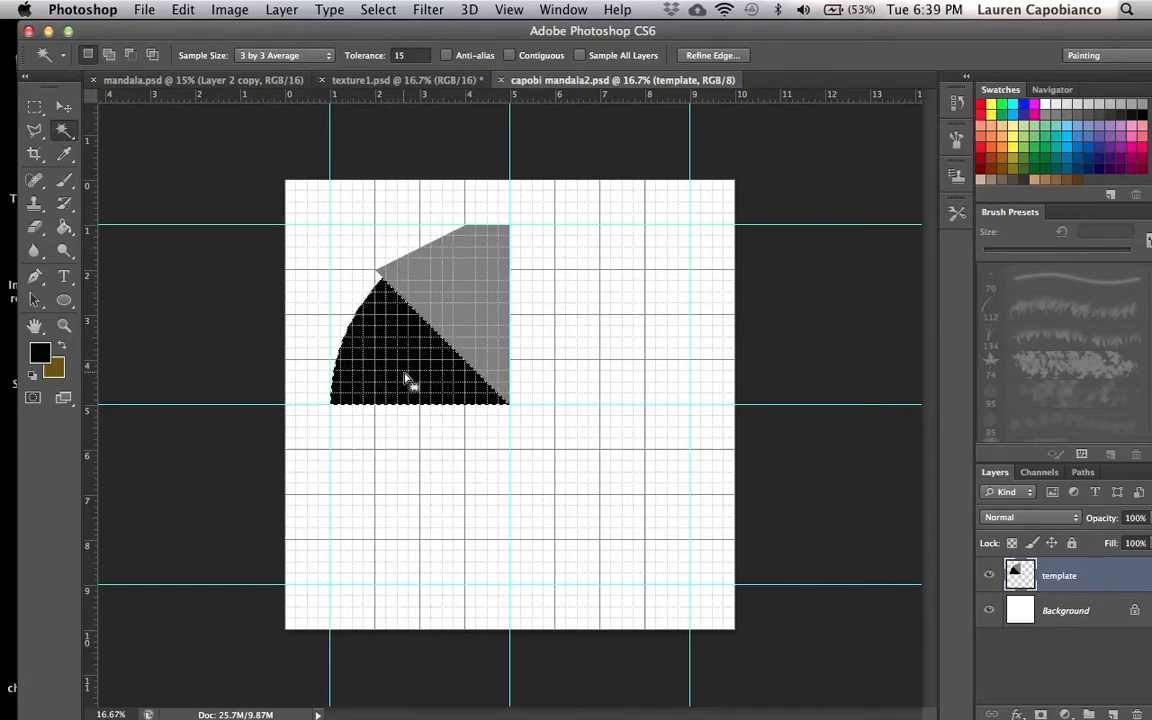
left_click(33, 110)
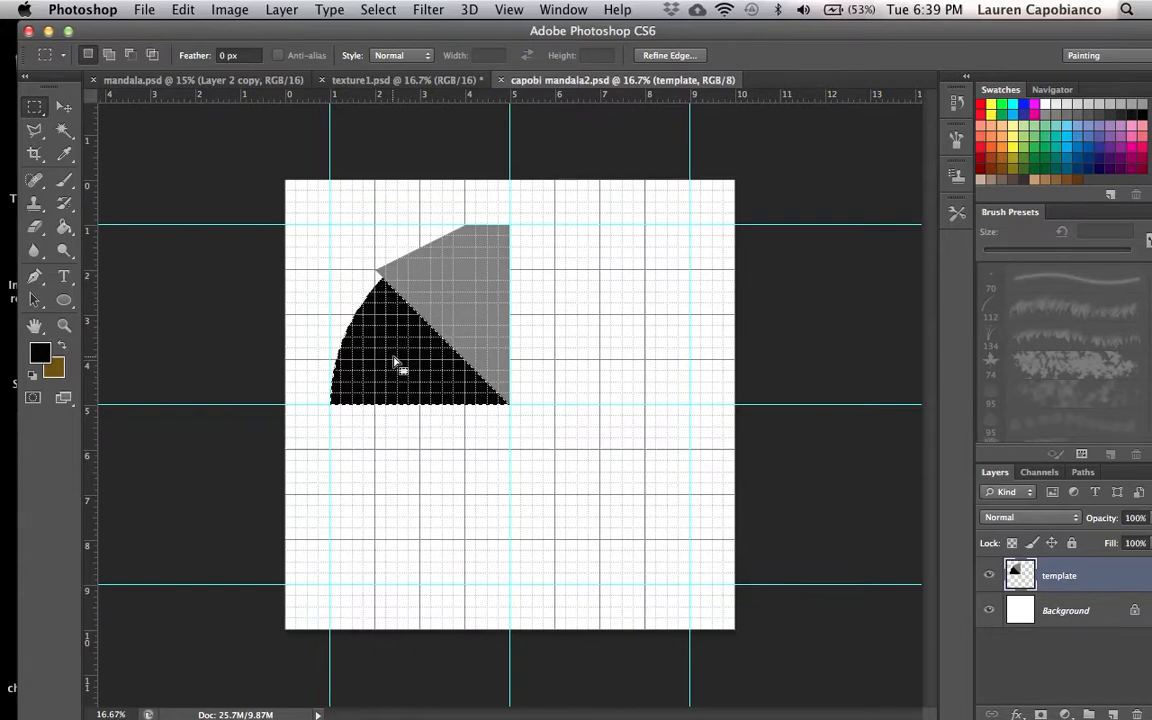
left_click_drag(399, 352, 545, 378)
left_click_drag(479, 428, 410, 78)
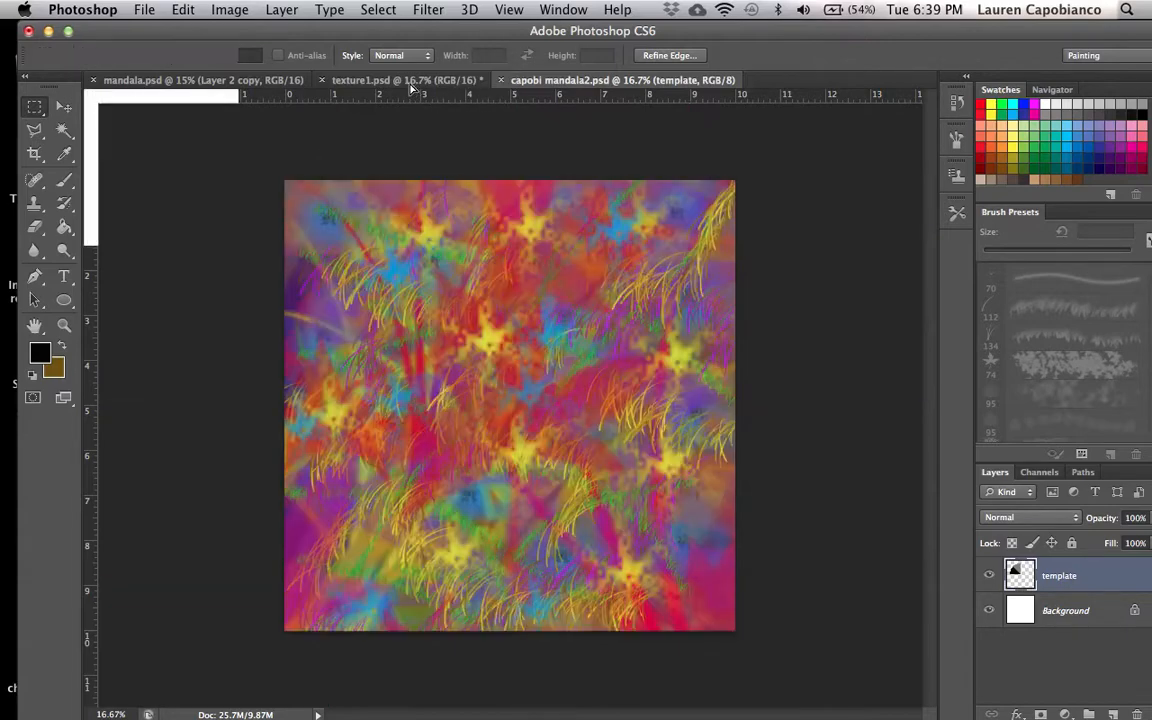
left_click(405, 80)
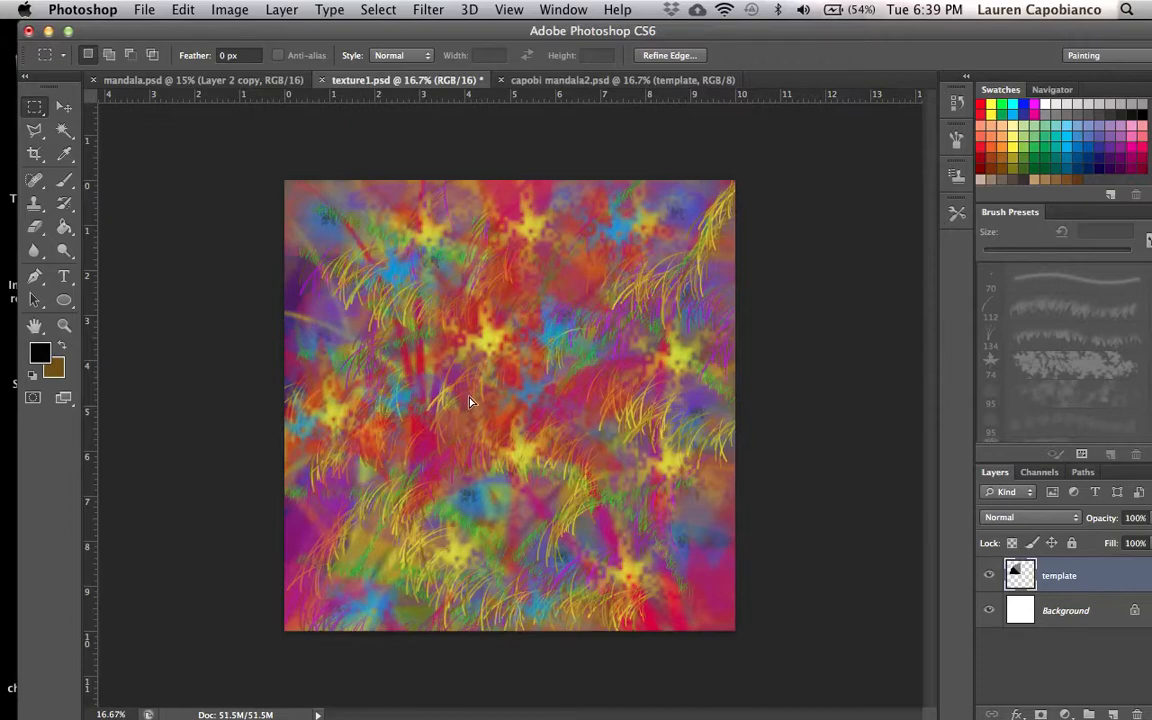
- Position the wedge selection over the texture, copy that area, and paste it into the template over the black wedge
left_click_drag(470, 402, 474, 399)
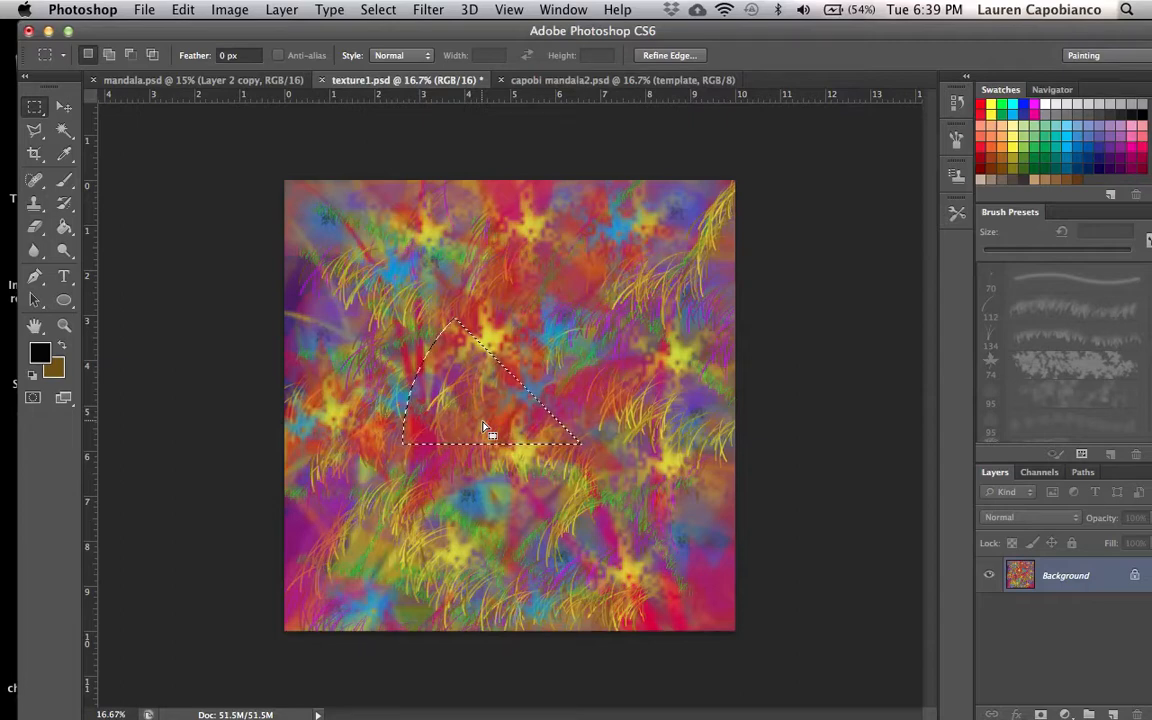
left_click_drag(463, 409, 416, 353)
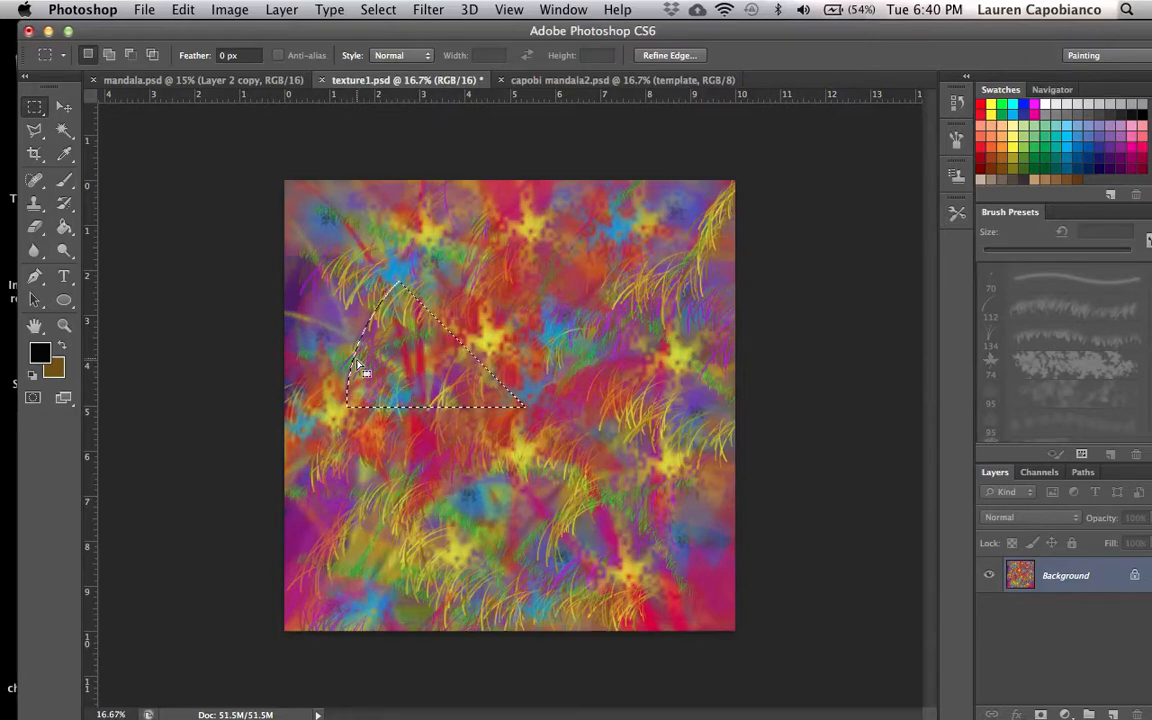
left_click(180, 12)
left_click(215, 160)
left_click(604, 82)
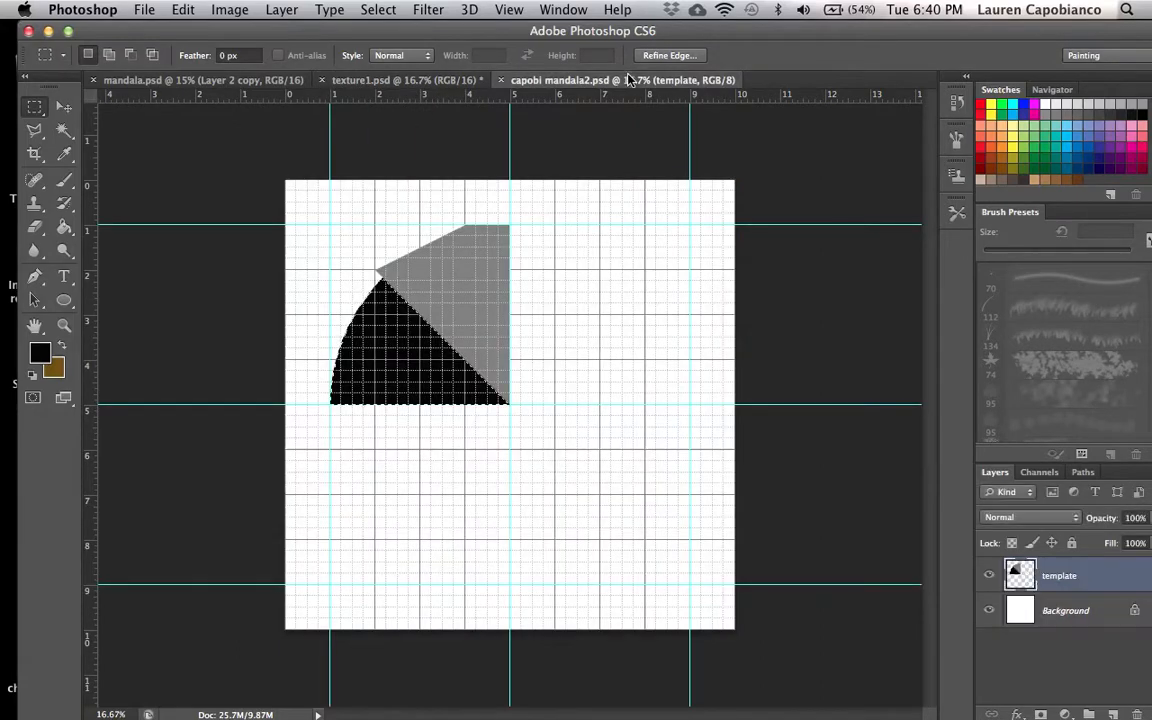
left_click(188, 12)
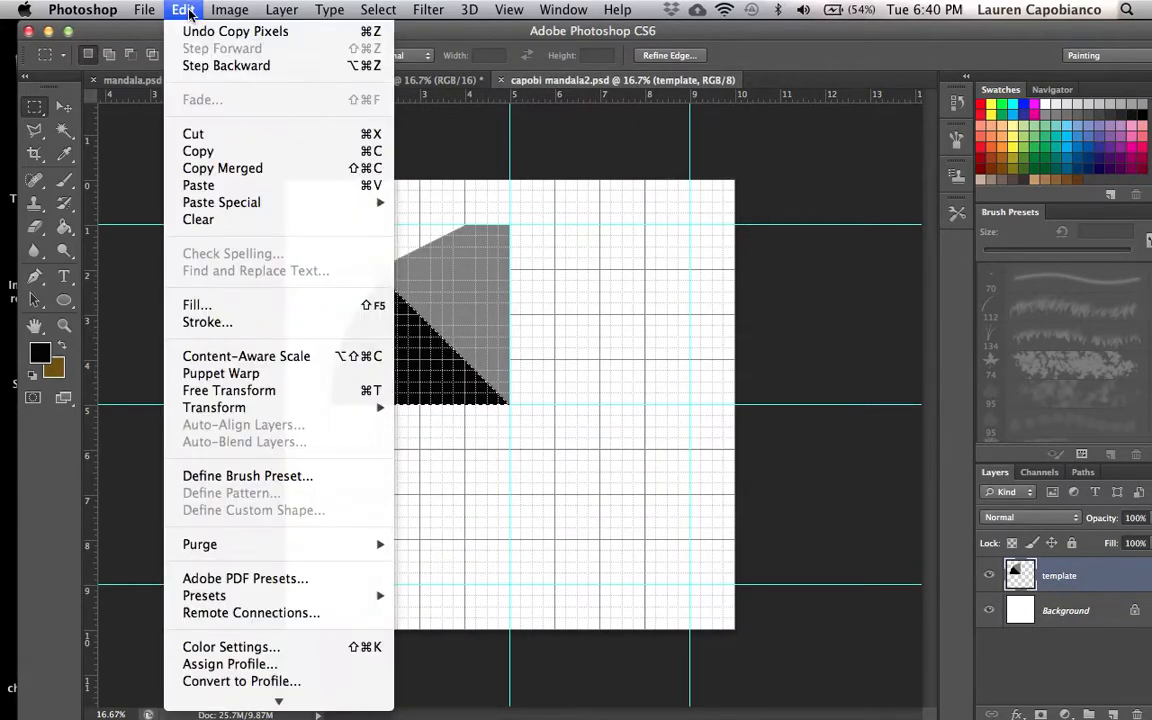
left_click(200, 184)
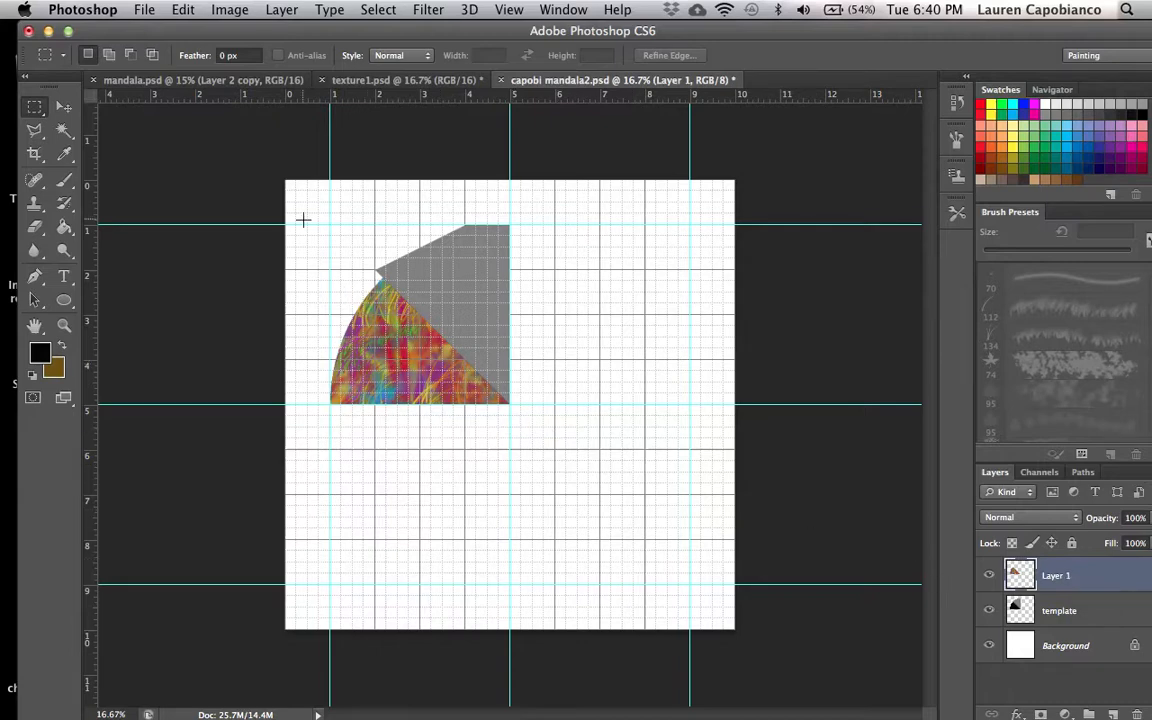
left_click(184, 10)
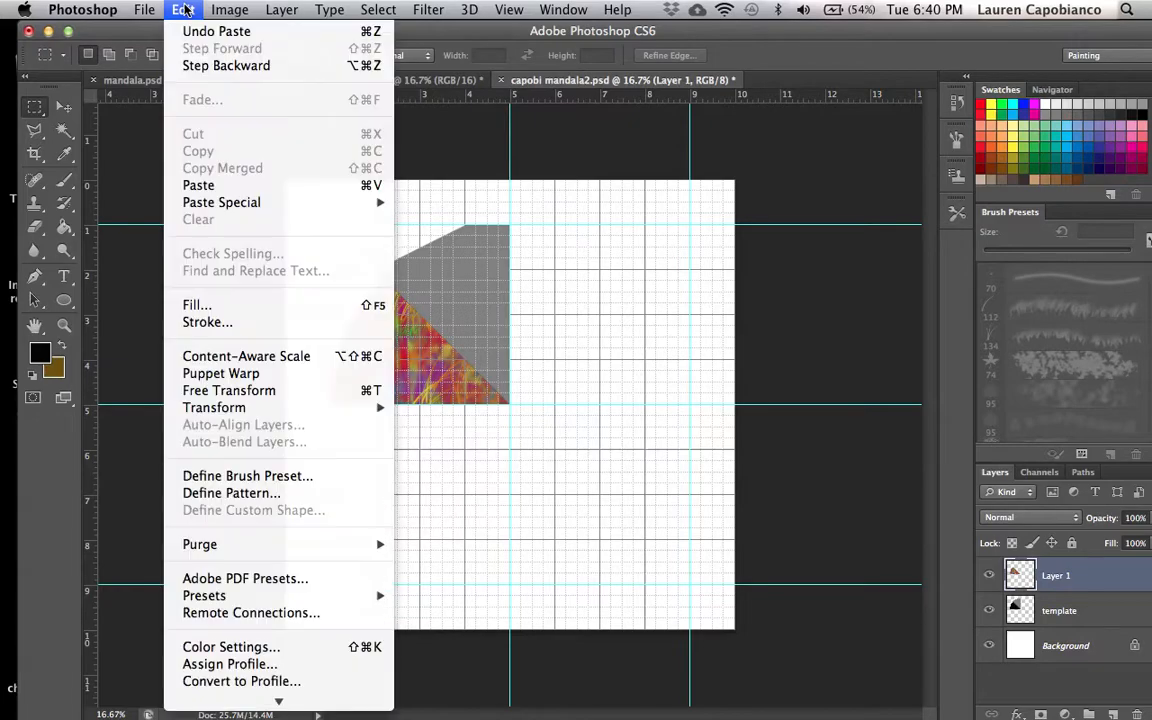
left_click(199, 186)
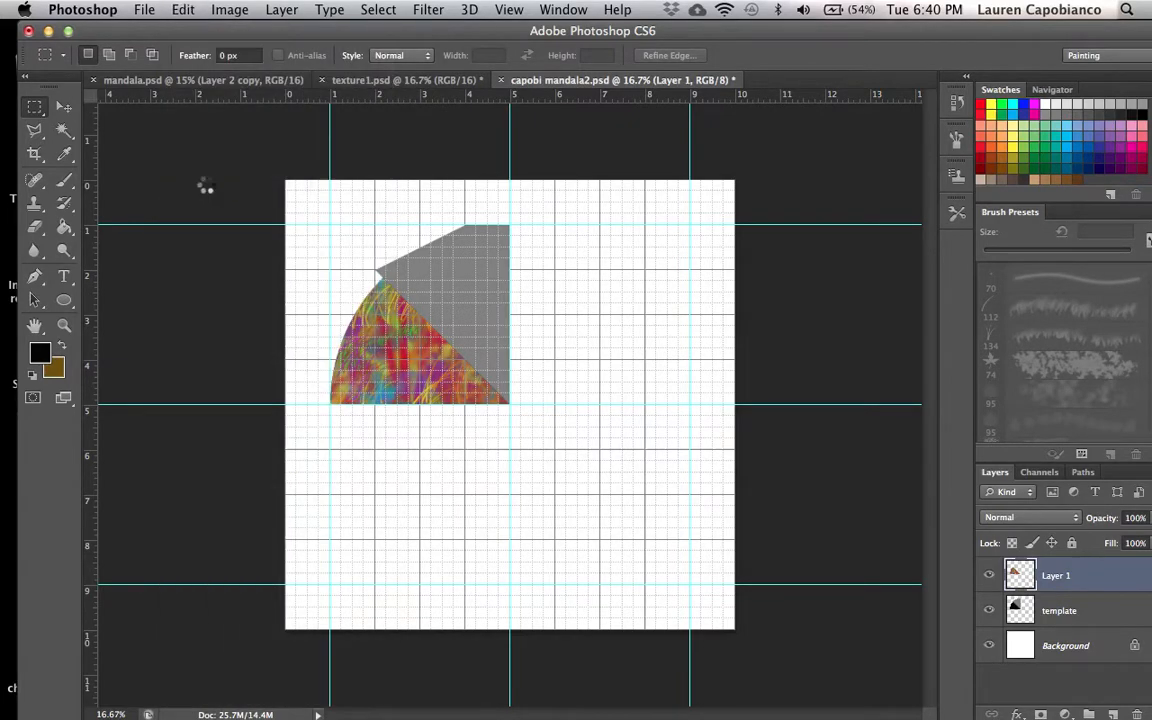
left_click(64, 106)
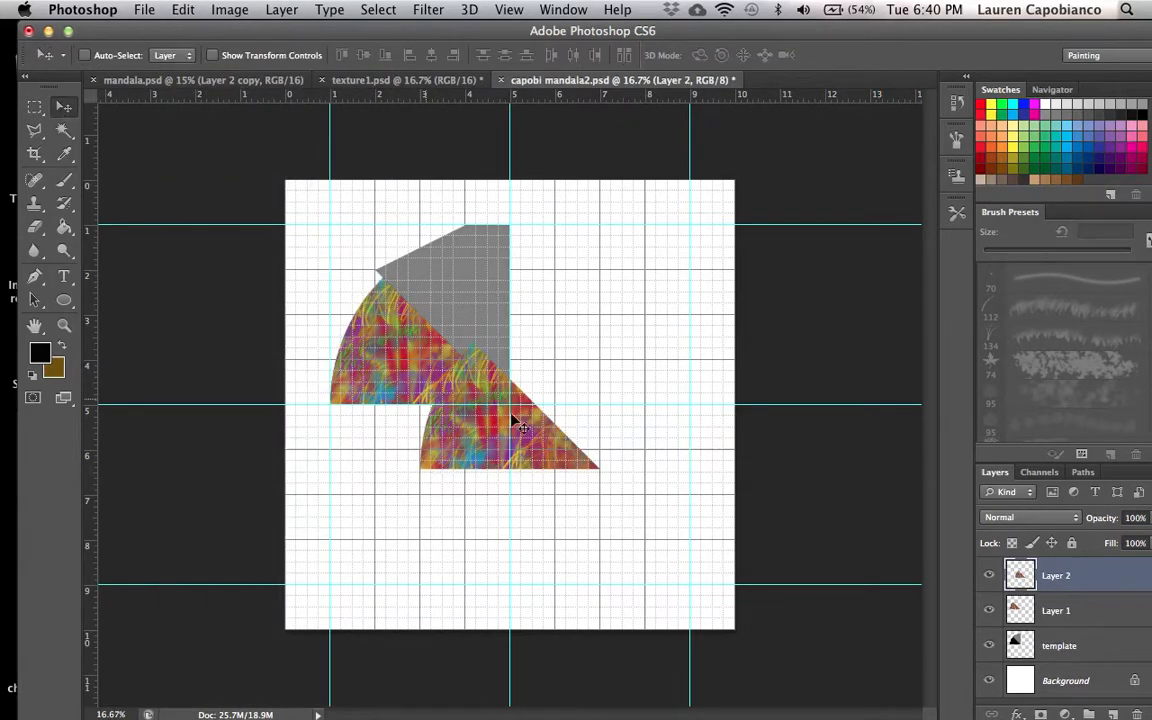
left_click_drag(510, 437, 520, 374)
left_click(183, 10)
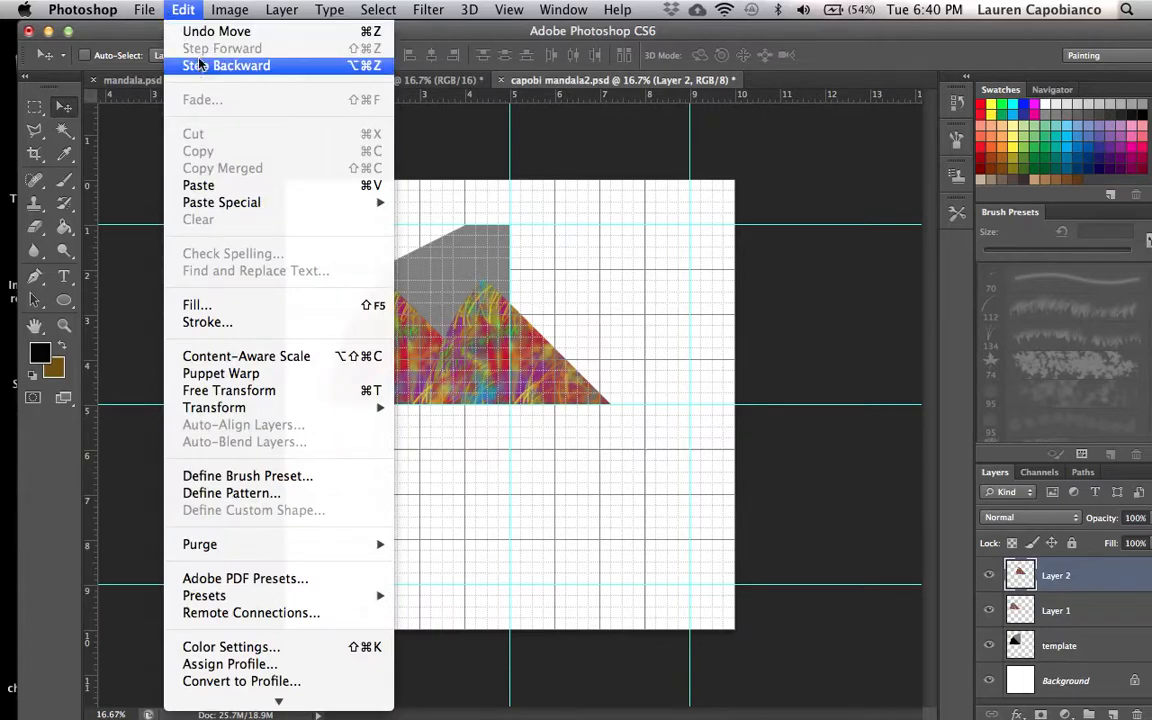
left_click(199, 65)
left_click(183, 10)
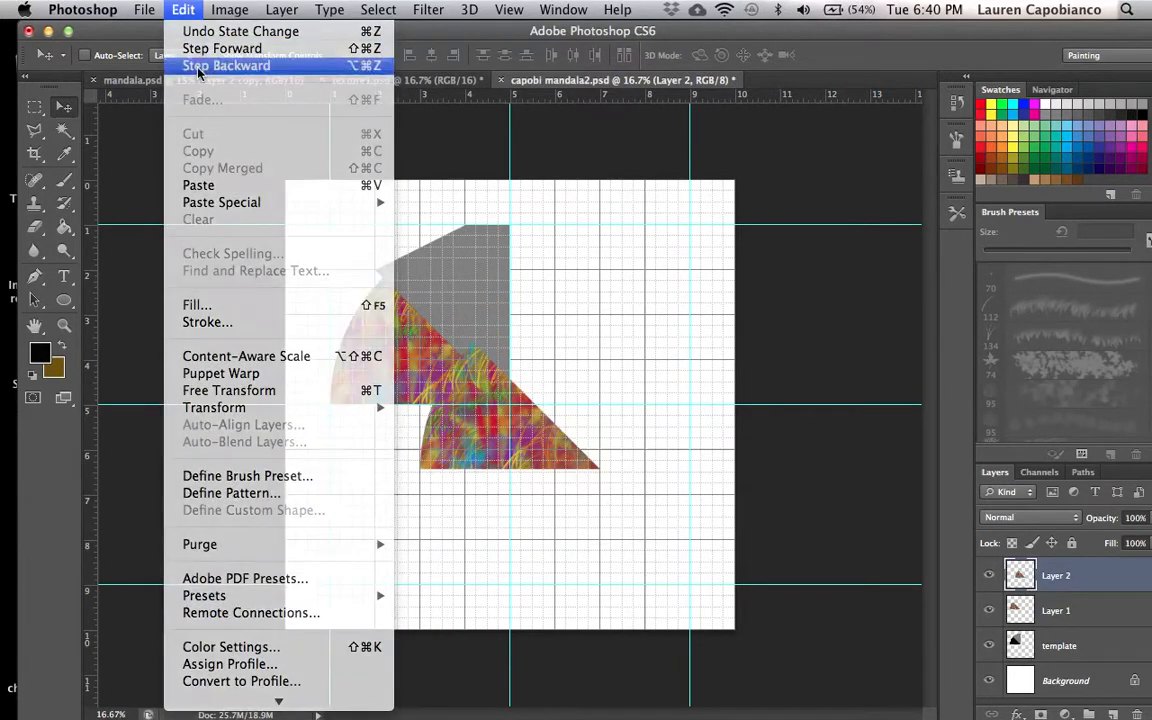
left_click(195, 65)
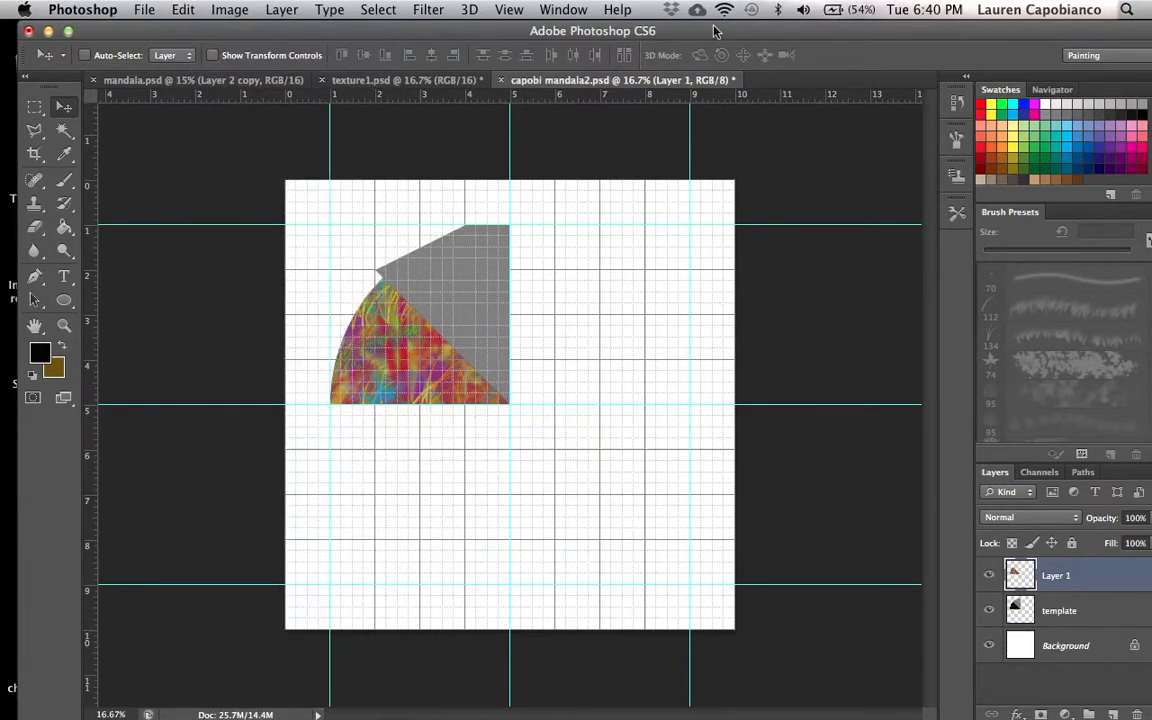
- Duplicate the textured Layer 1 and flip the copy horizontally
left_click_drag(715, 34, 688, 34)
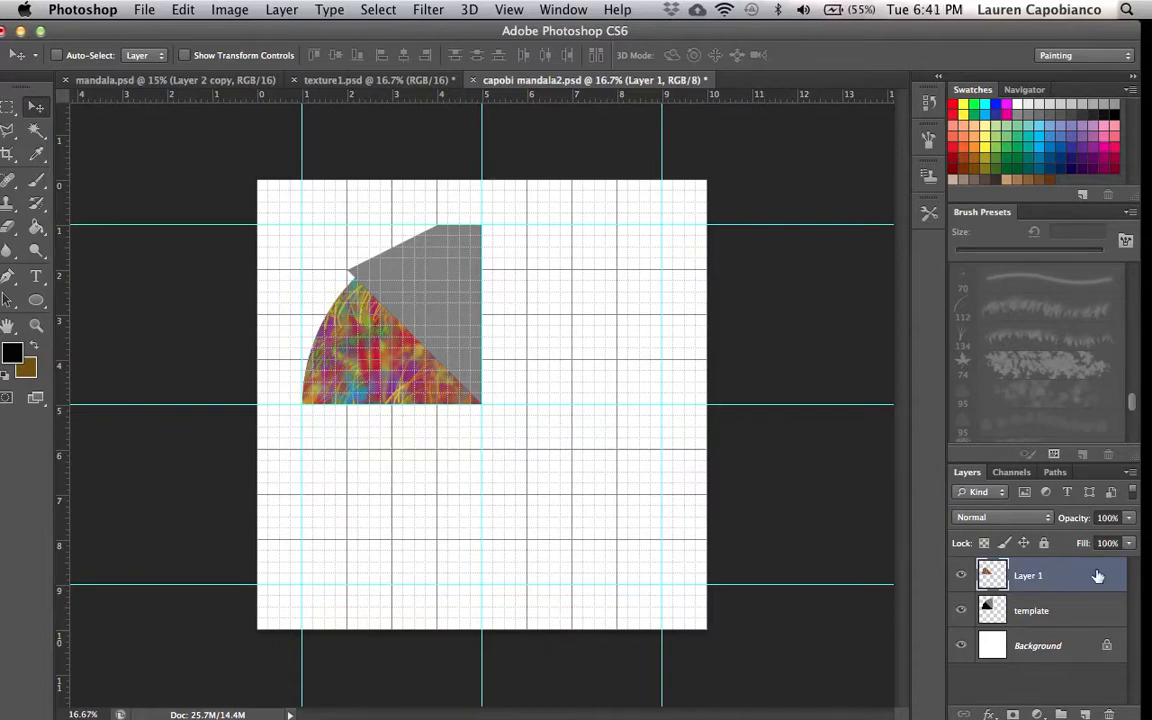
left_click_drag(1097, 576, 1085, 714)
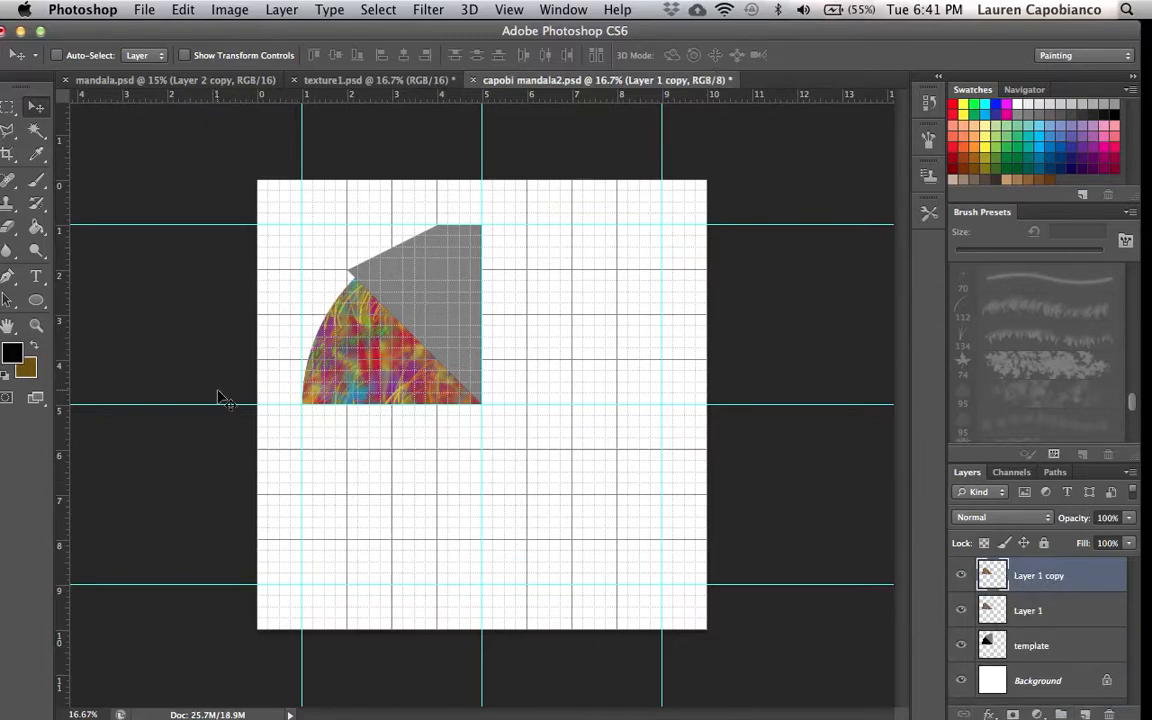
left_click_drag(370, 327, 352, 346)
left_click(178, 10)
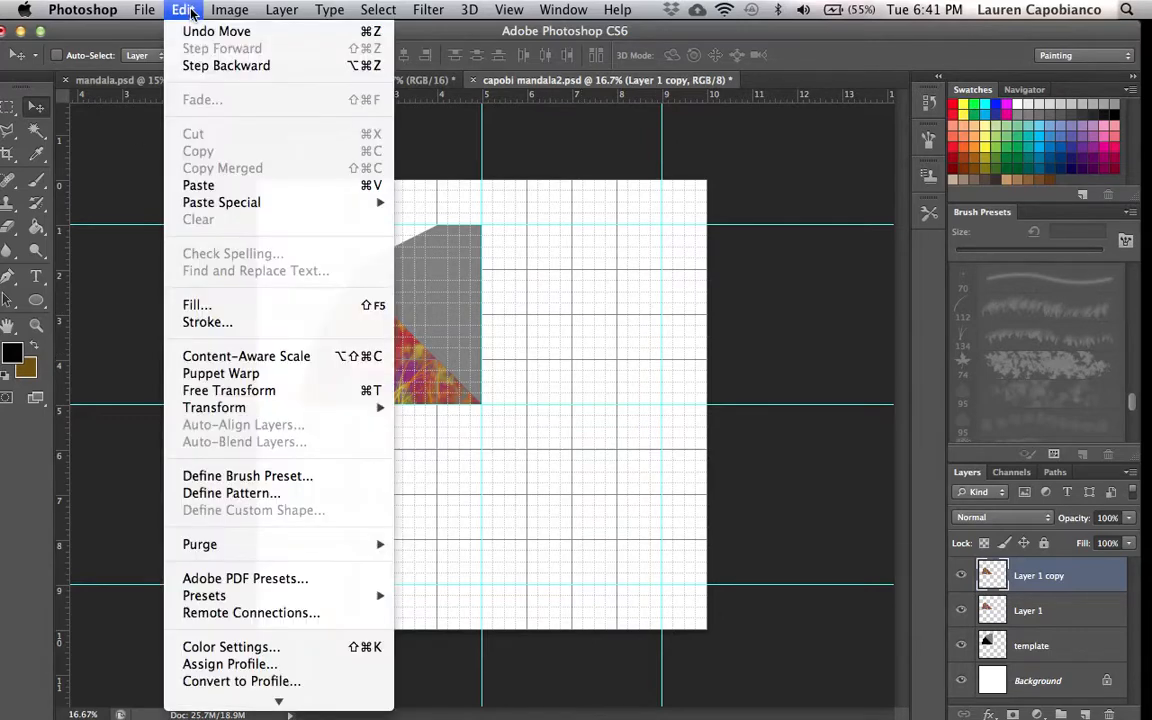
mouse_move(248, 411)
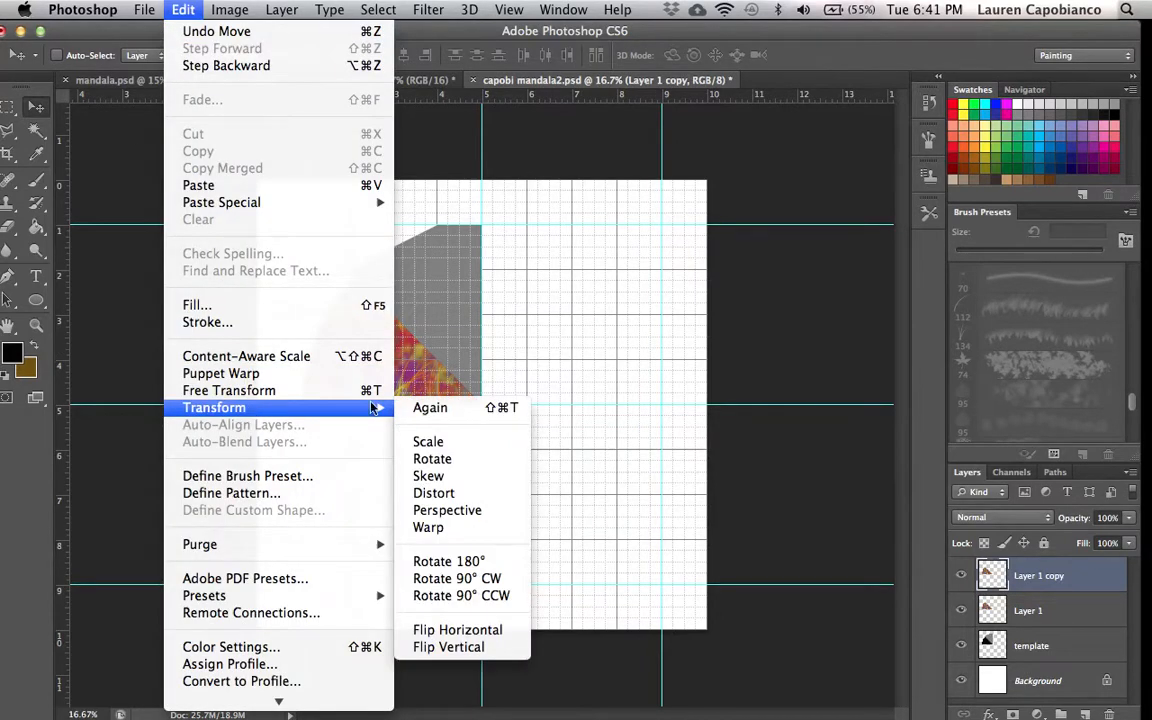
left_click(480, 630)
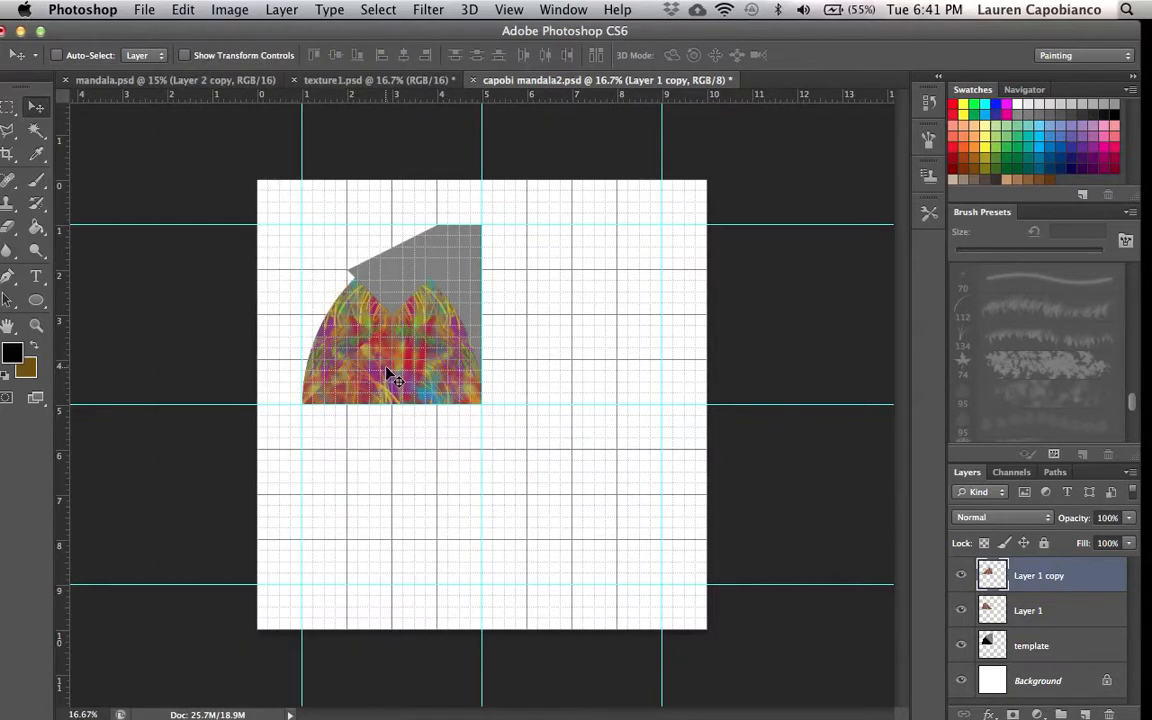
- Rotate the flipped copy 90° counterclockwise and move it onto the grey wedge beside the original texture piece
left_click_drag(389, 373, 566, 377)
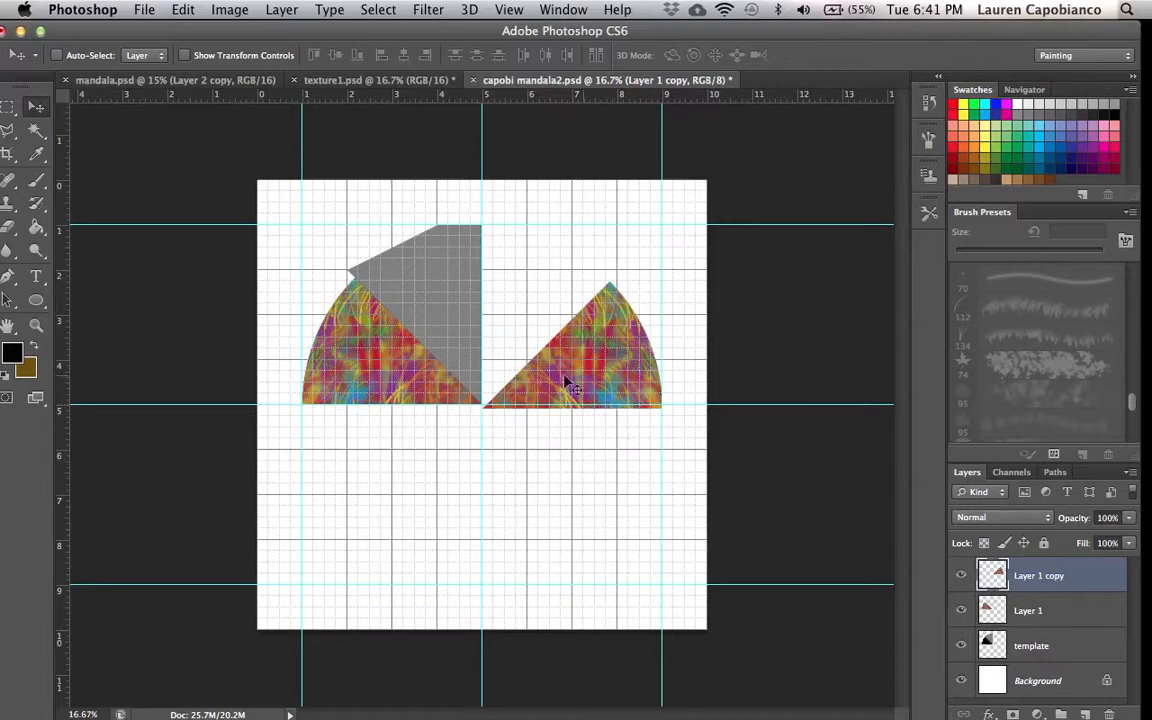
left_click(182, 12)
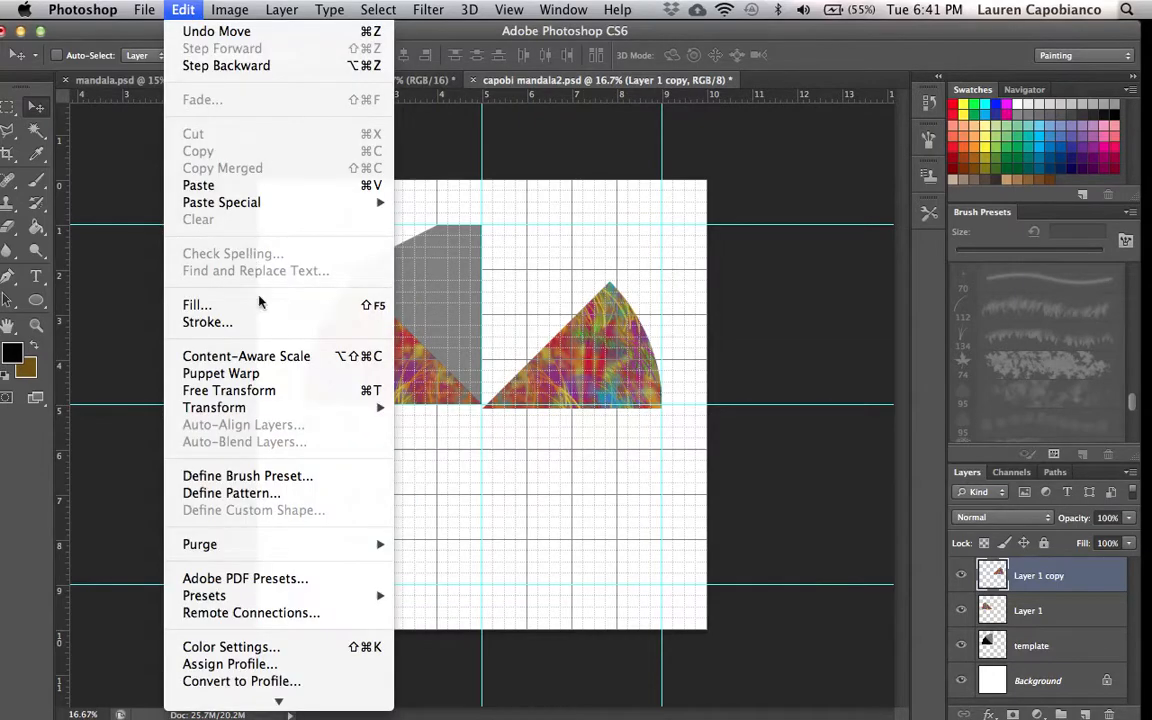
mouse_move(289, 408)
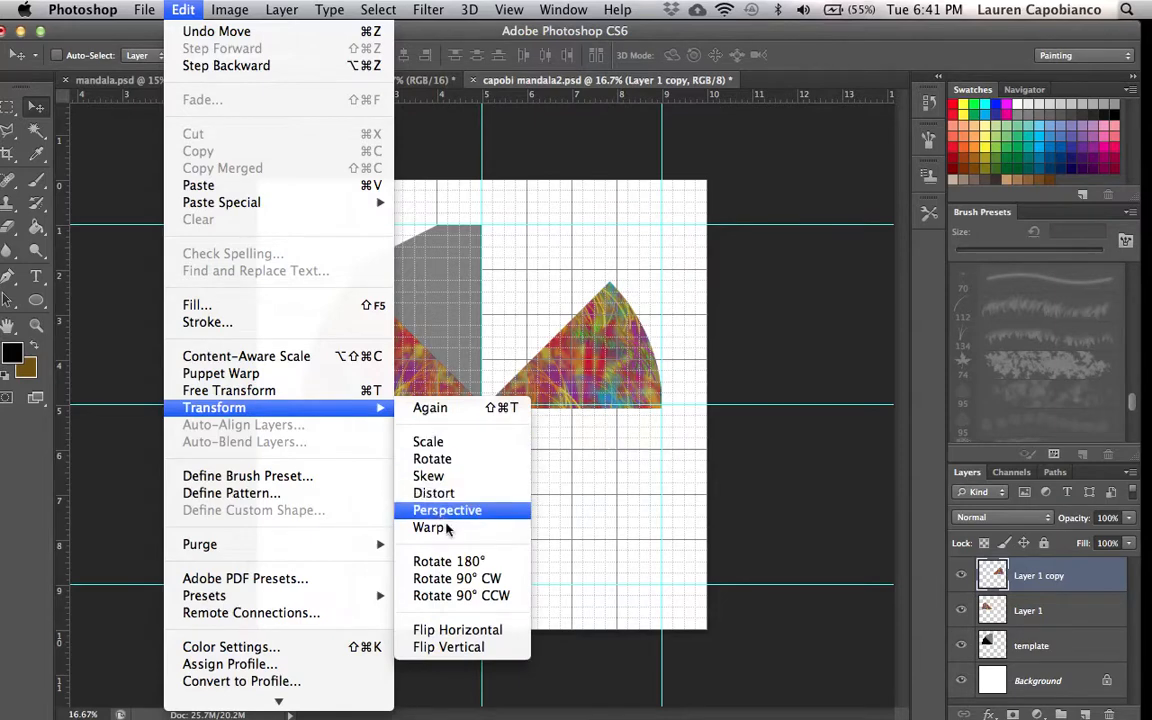
left_click(500, 598)
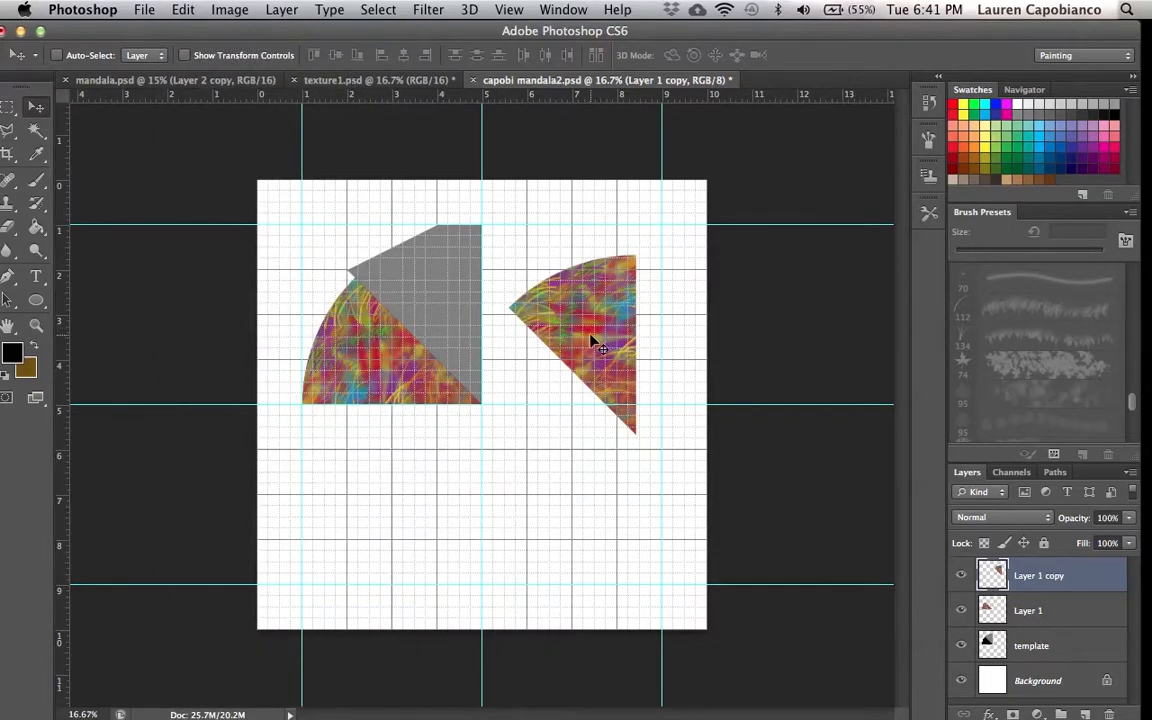
left_click_drag(590, 339, 436, 310)
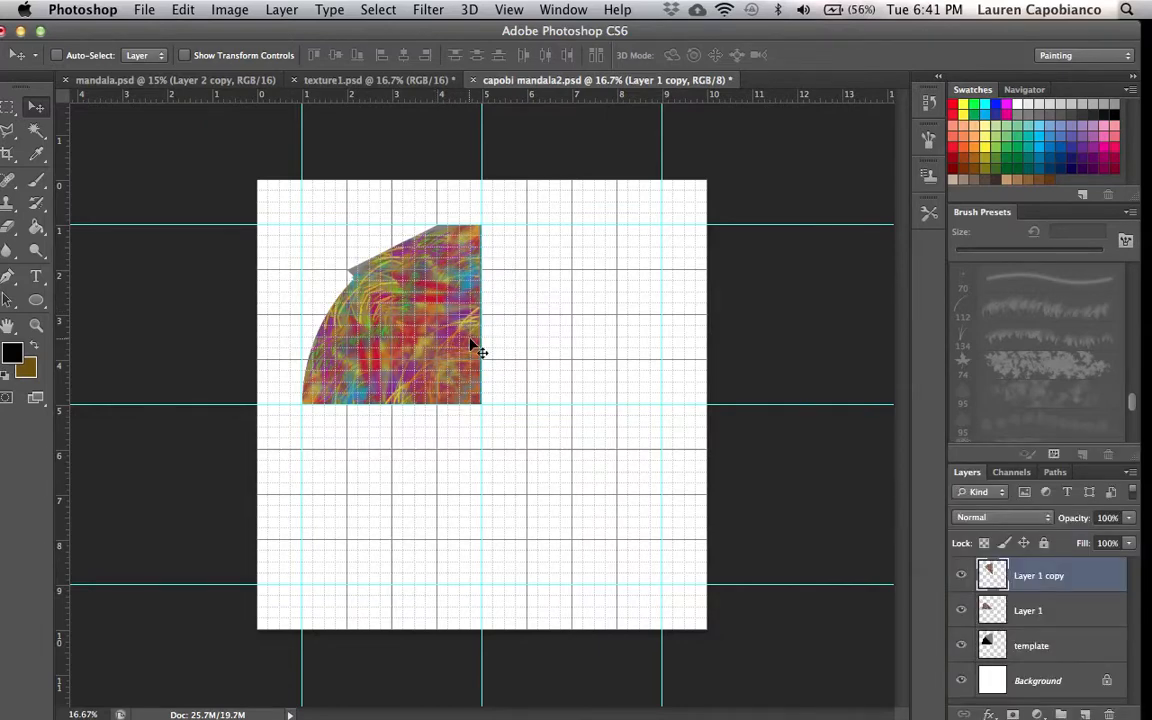
left_click_drag(465, 345, 465, 343)
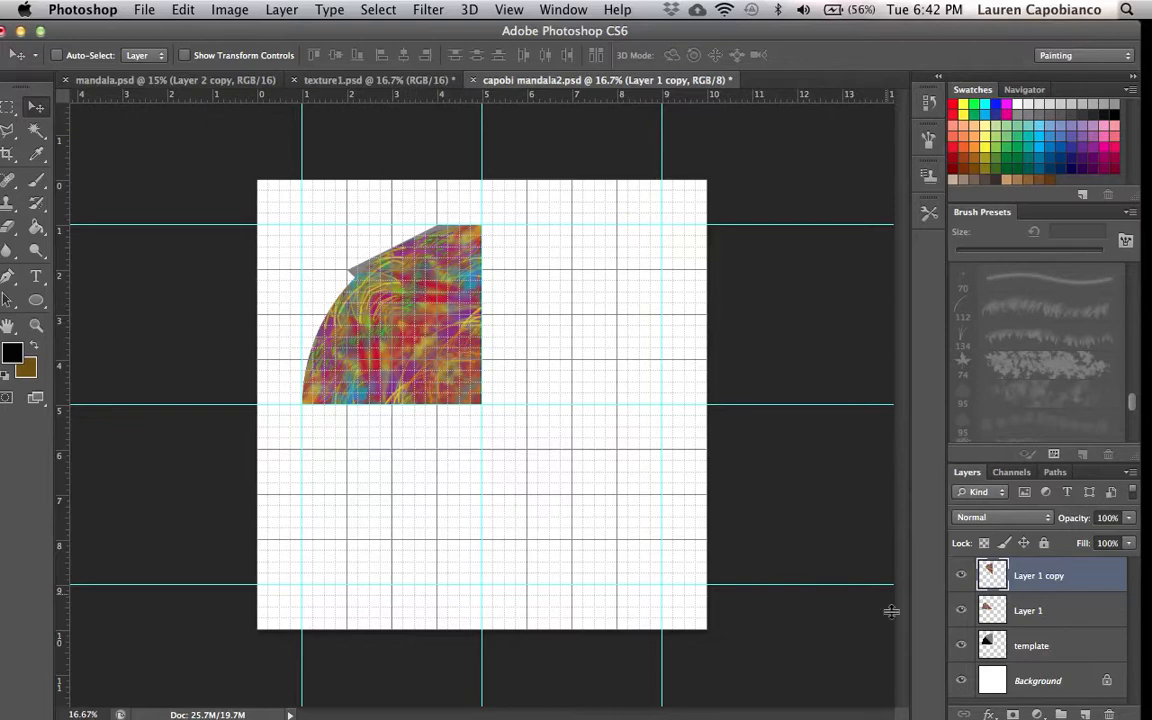
- Hide the template layer and merge the copy down into Layer 1
left_click(962, 646)
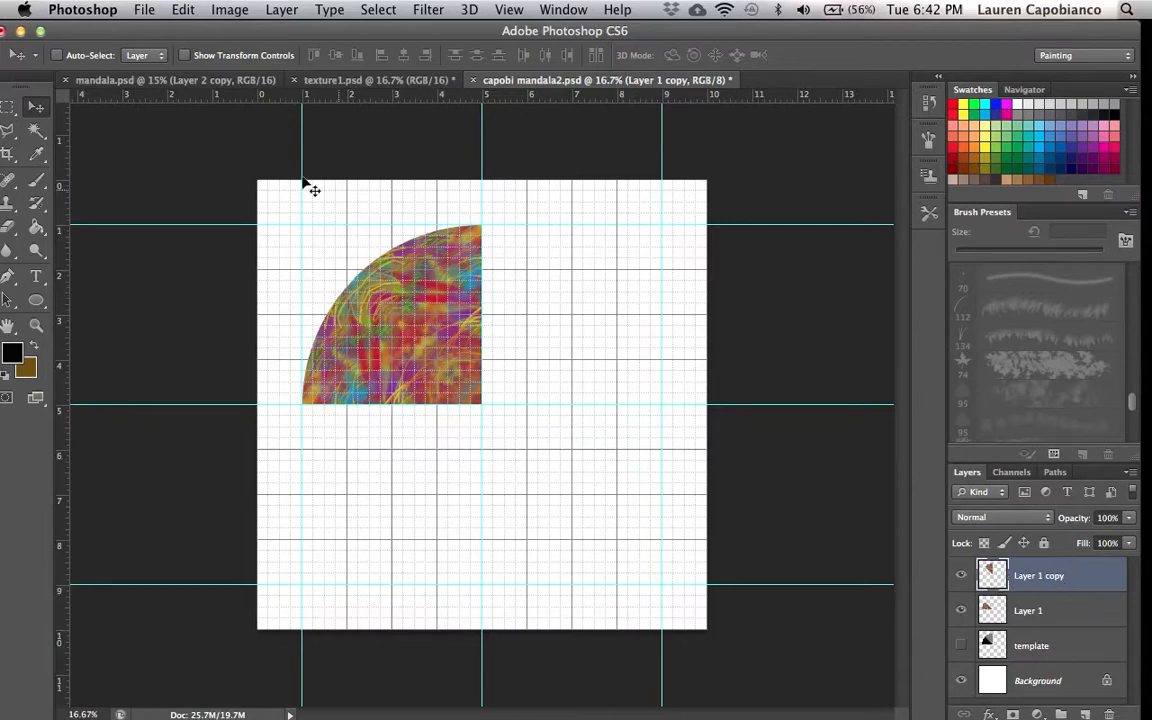
left_click(243, 12)
mouse_move(253, 16)
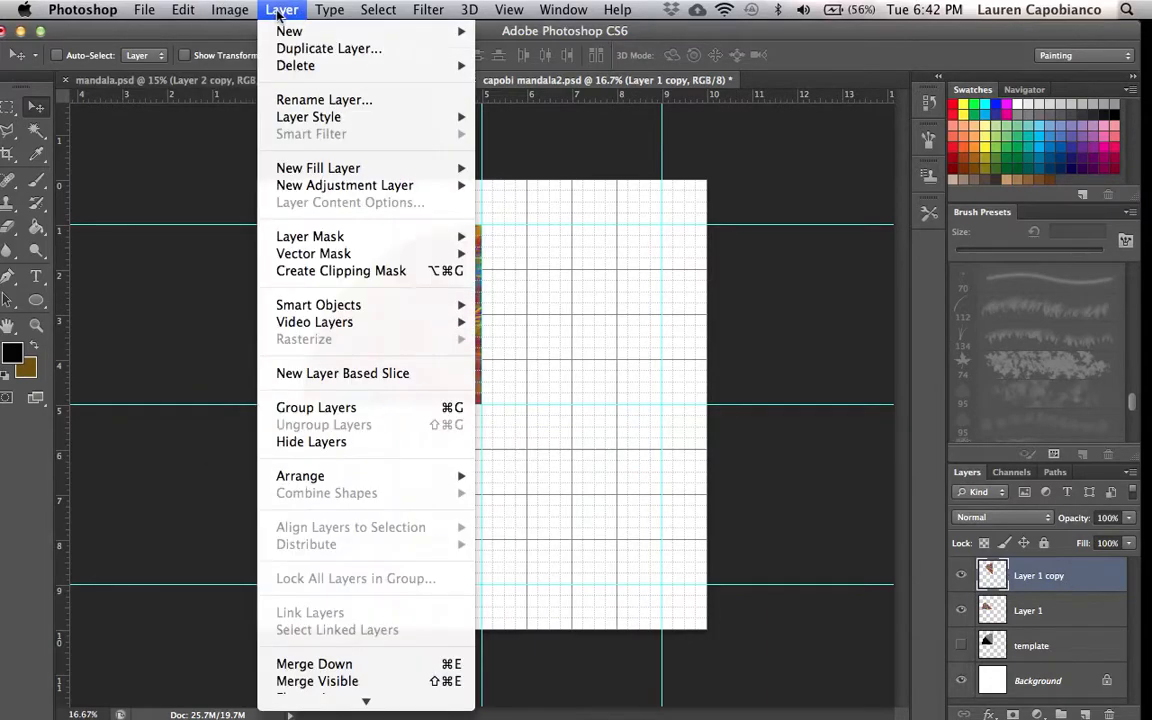
left_click(350, 666)
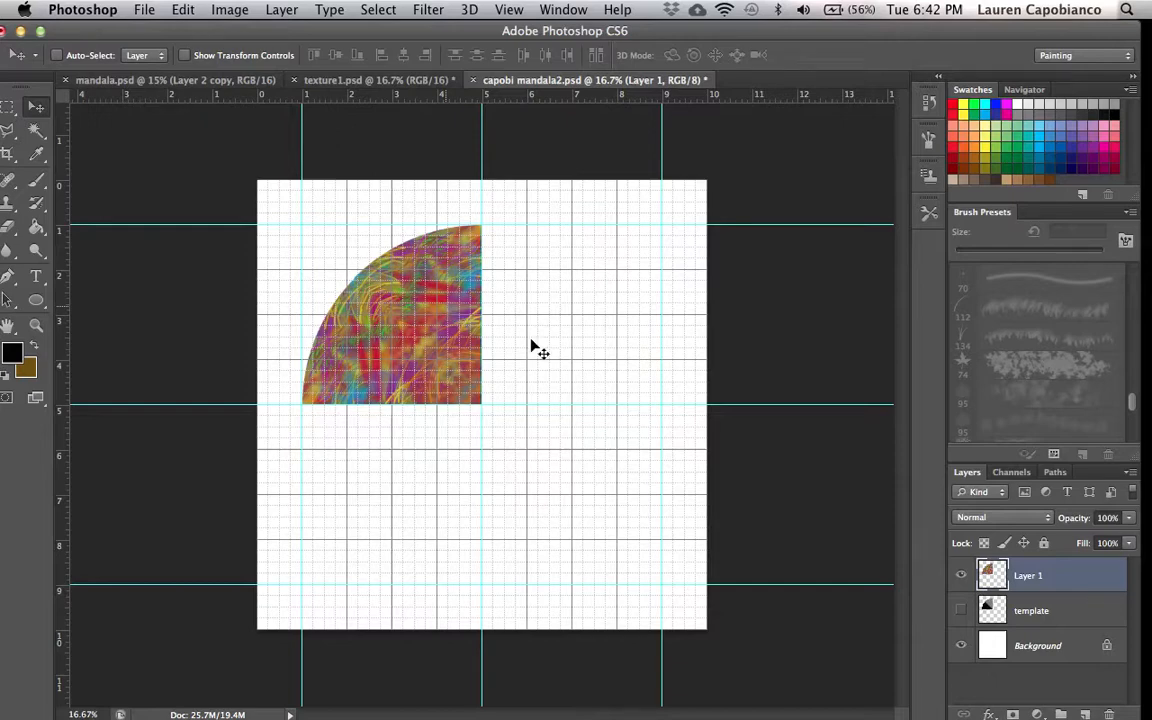
- Select the textured quarter circle with the Rectangular Marquee, copy it and paste it as a new layer
left_click(7, 105)
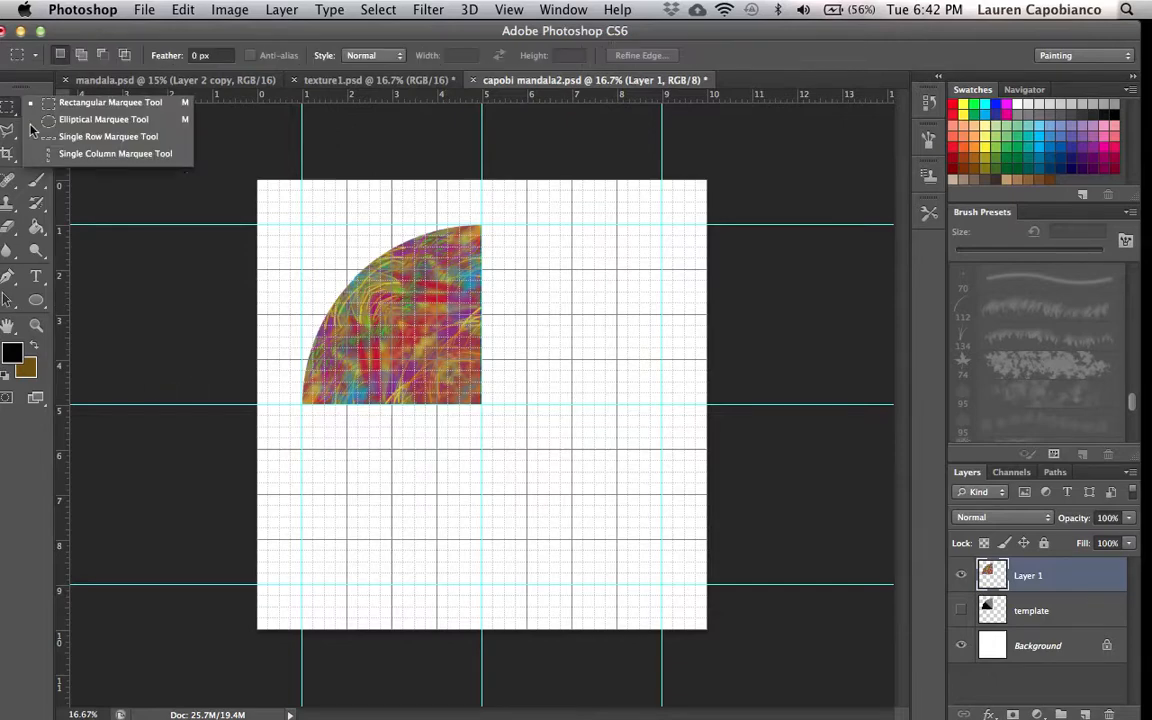
left_click(85, 98)
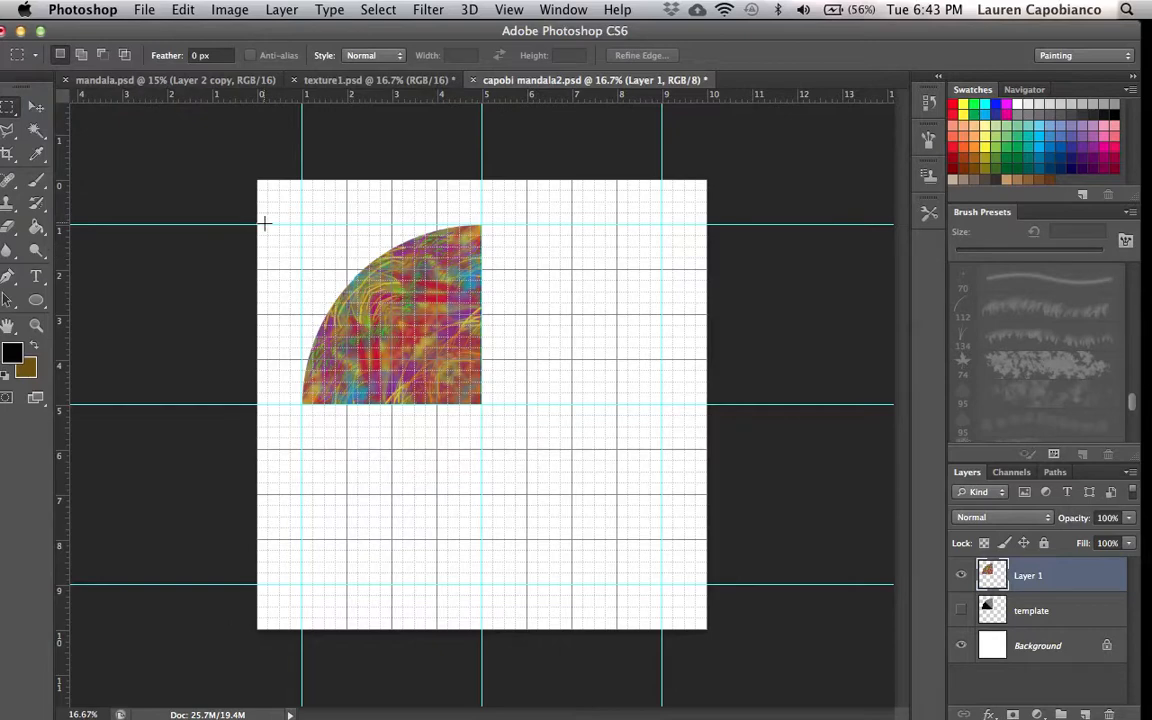
left_click_drag(268, 226, 482, 404)
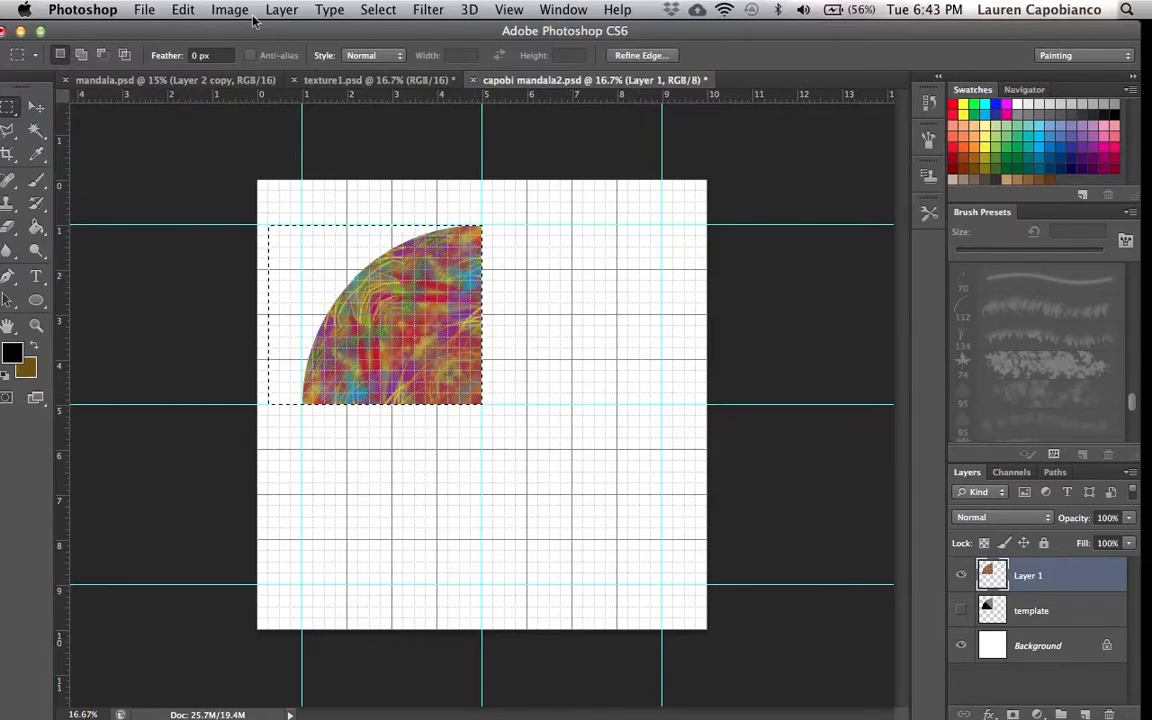
left_click(175, 12)
left_click(207, 159)
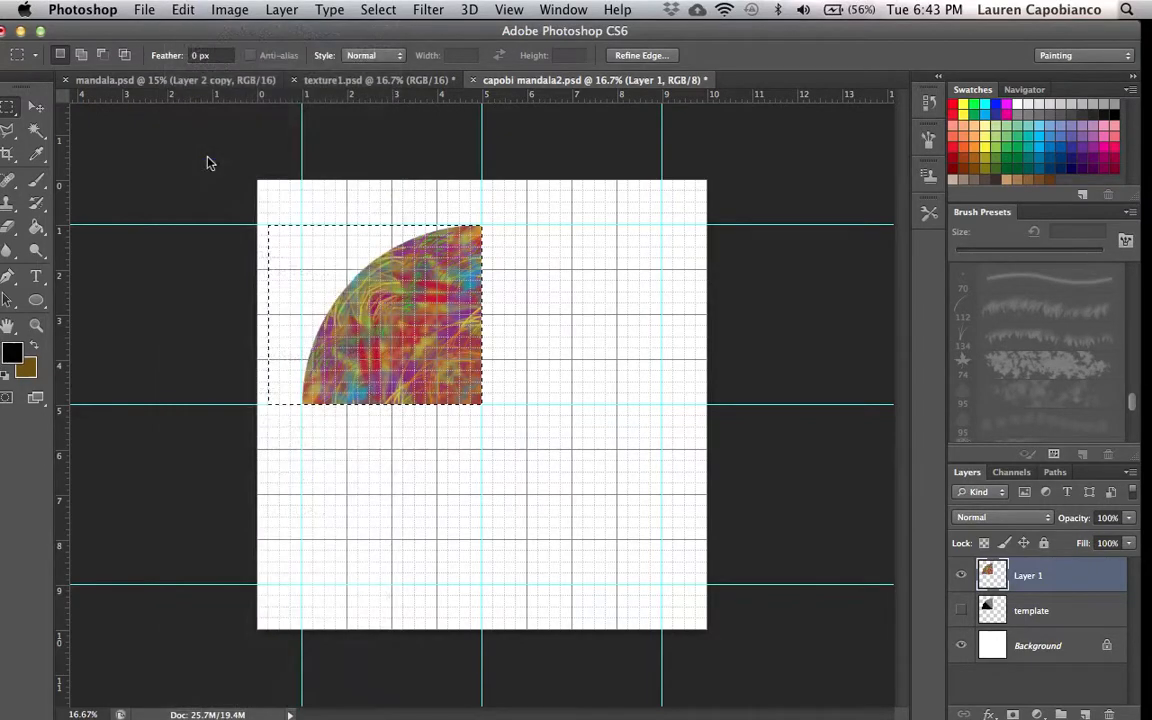
left_click(186, 12)
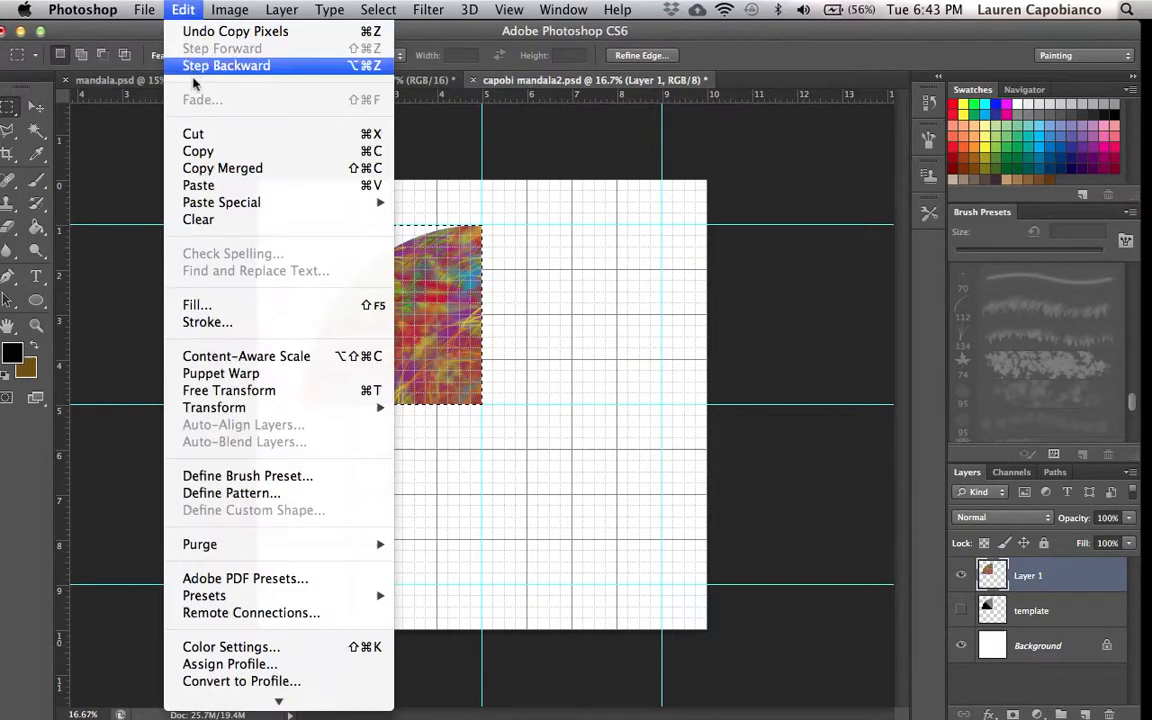
left_click(200, 185)
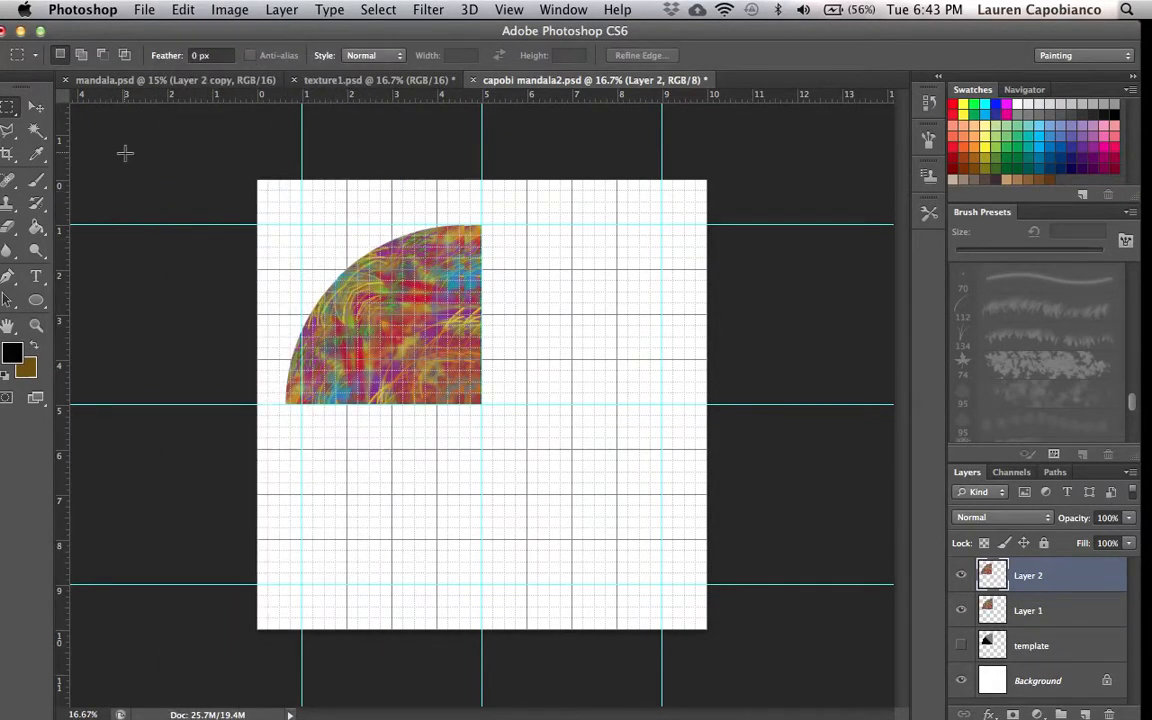
- Flip the pasted quarter vertically and move it below the original to form a half circle
left_click(36, 106)
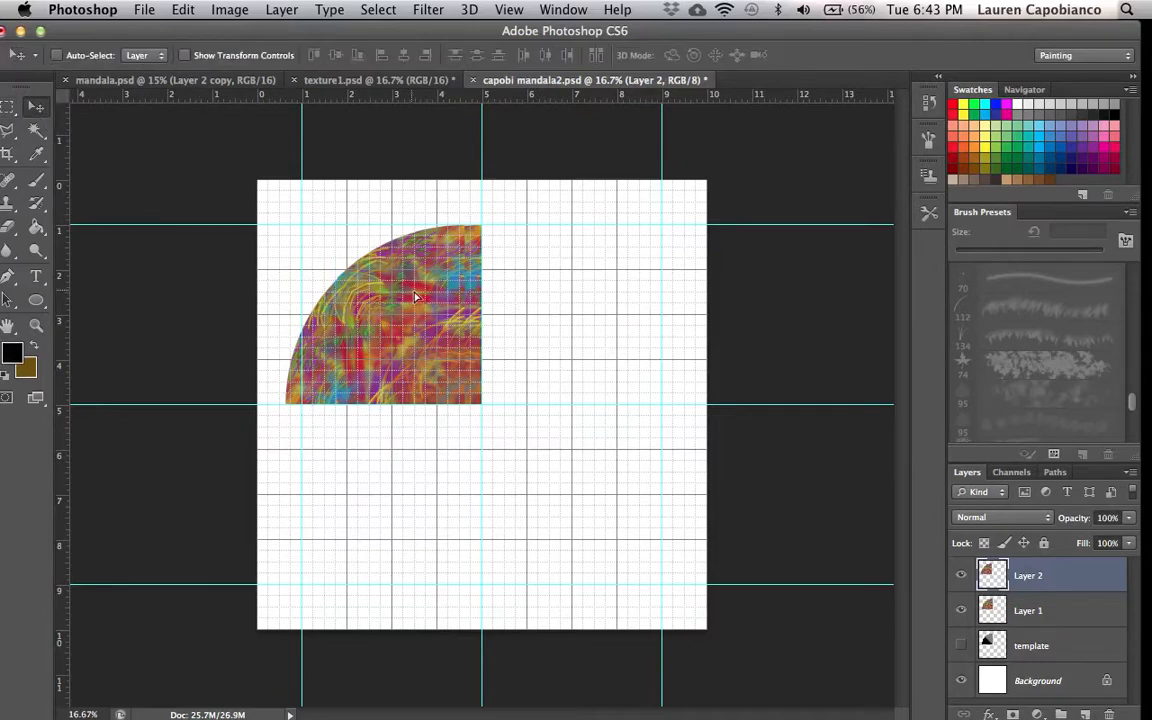
mouse_move(379, 302)
left_mouse_down()
mouse_move(425, 303)
mouse_move(390, 302)
left_mouse_up()
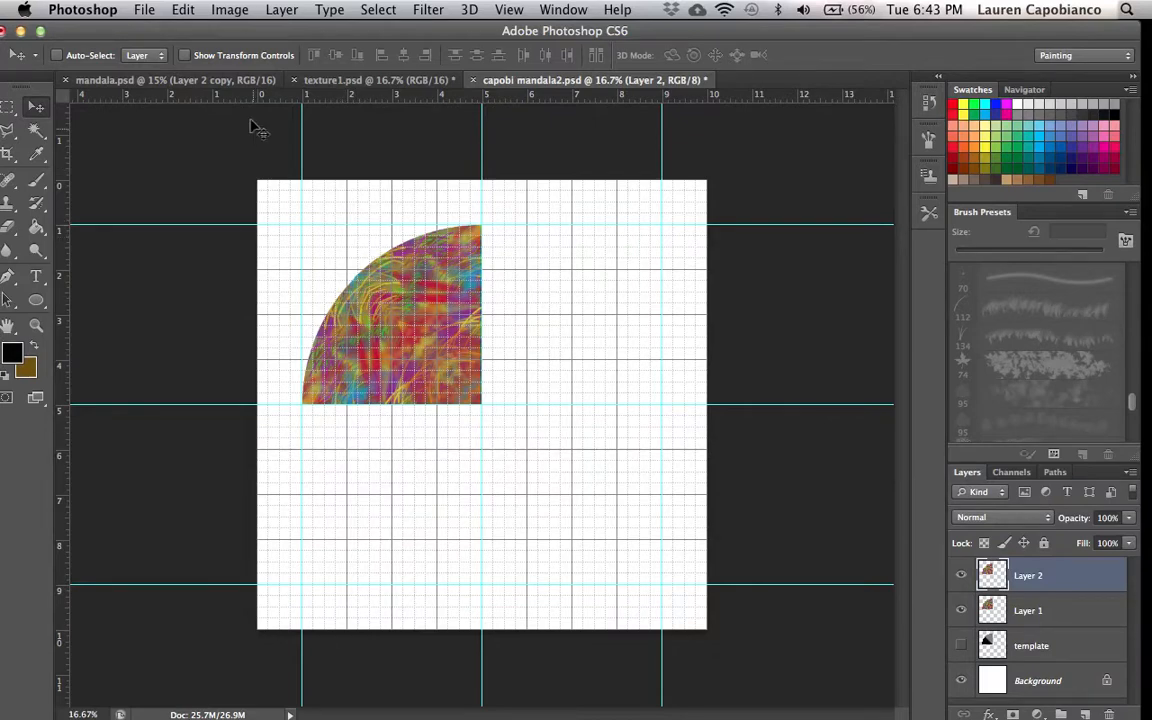
left_click(183, 10)
mouse_move(232, 407)
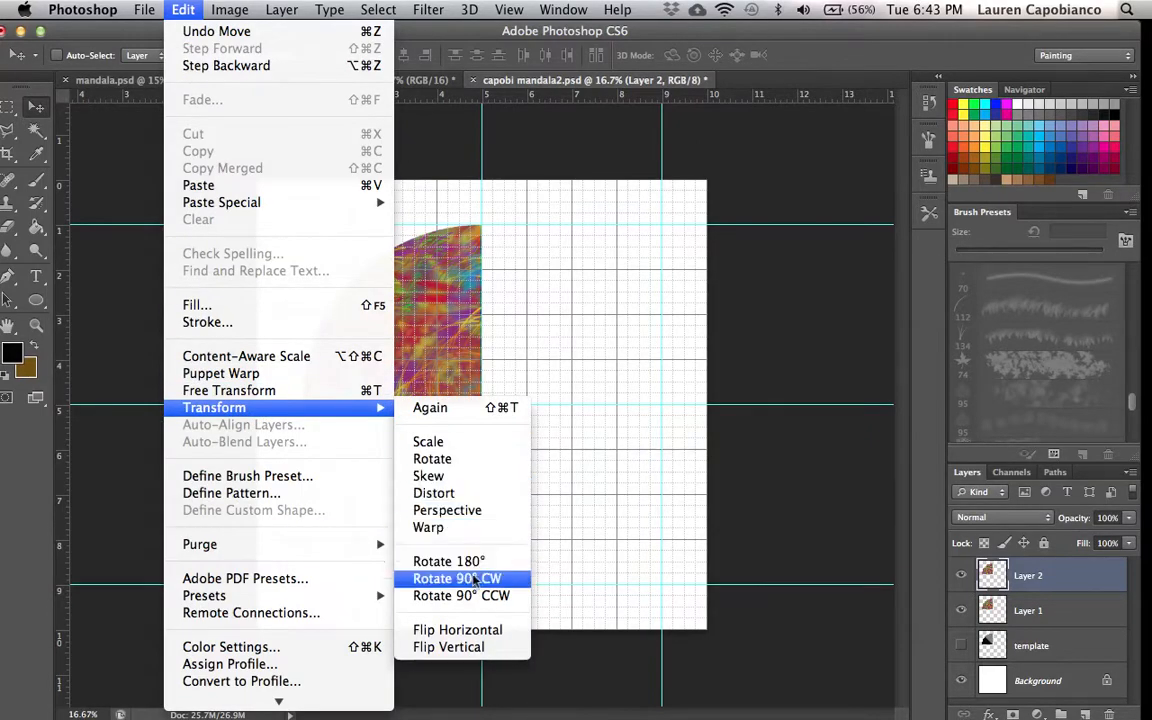
left_click(447, 647)
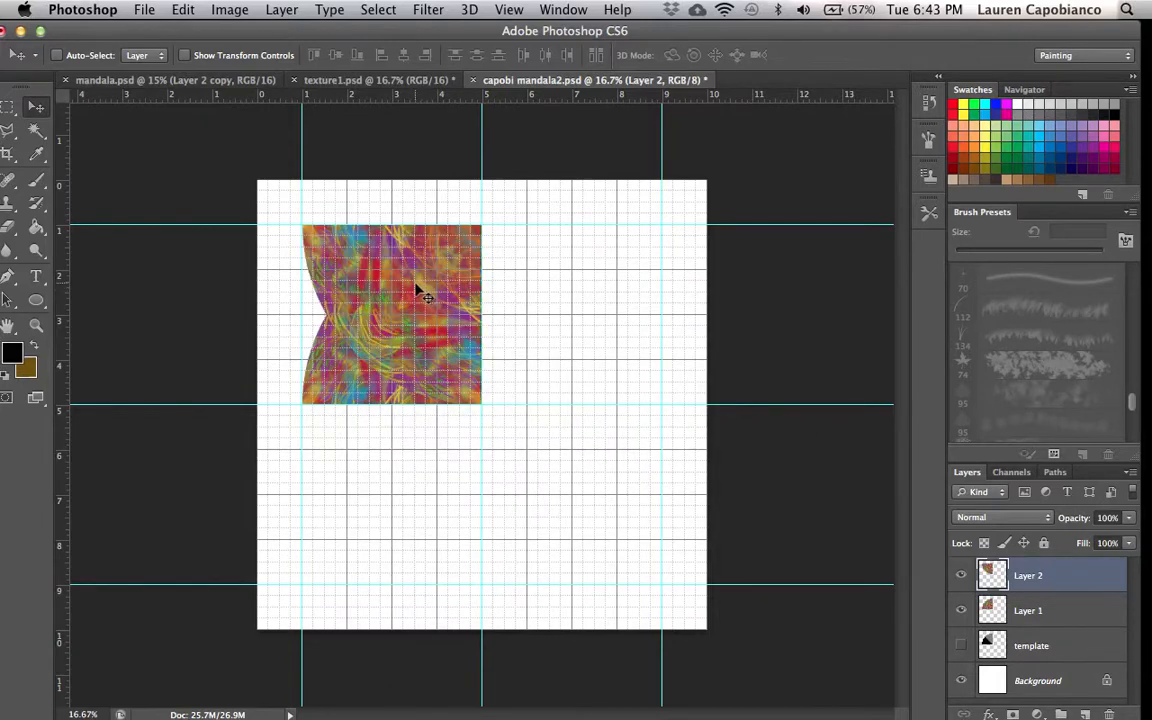
left_click_drag(401, 276, 407, 456)
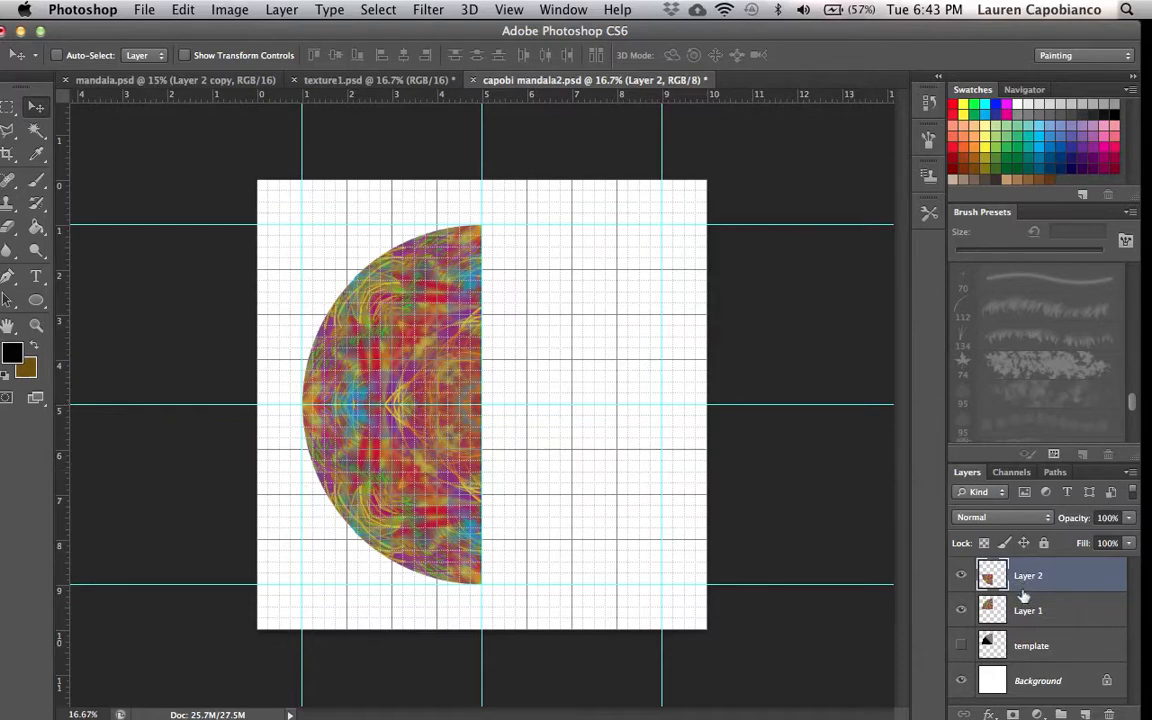
- Merge the lower quarter down into Layer 1 and toggle that layer's visibility off and on
left_click(229, 9)
mouse_move(303, 6)
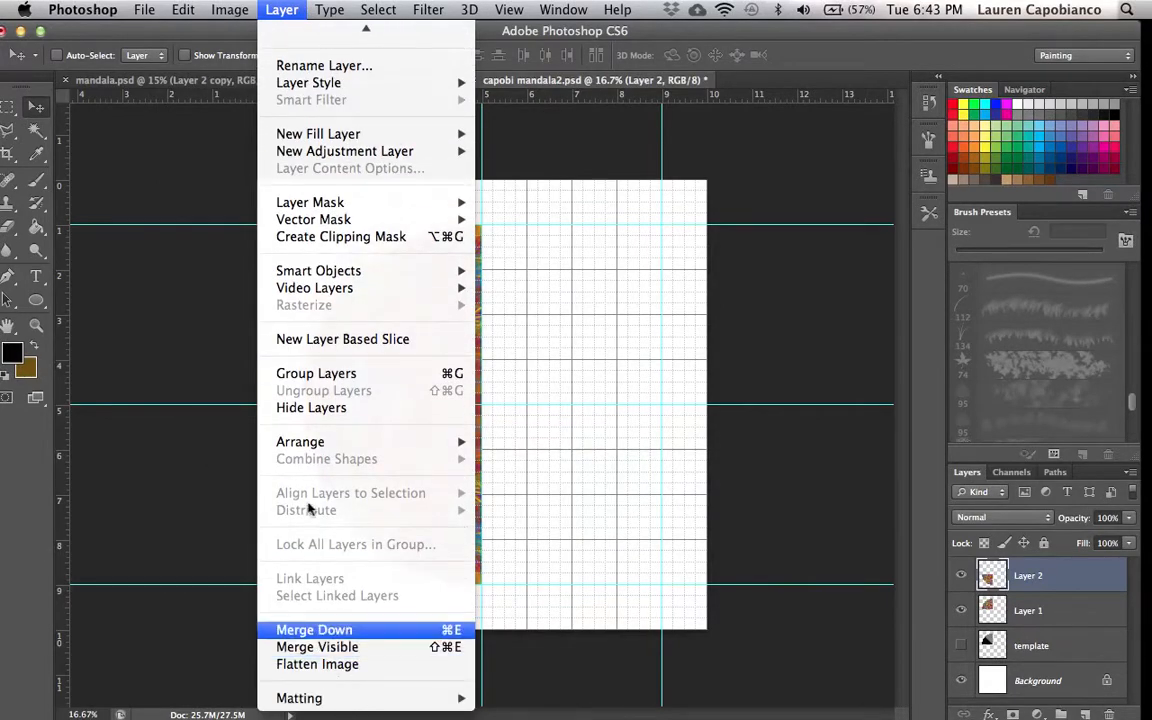
left_click(326, 629)
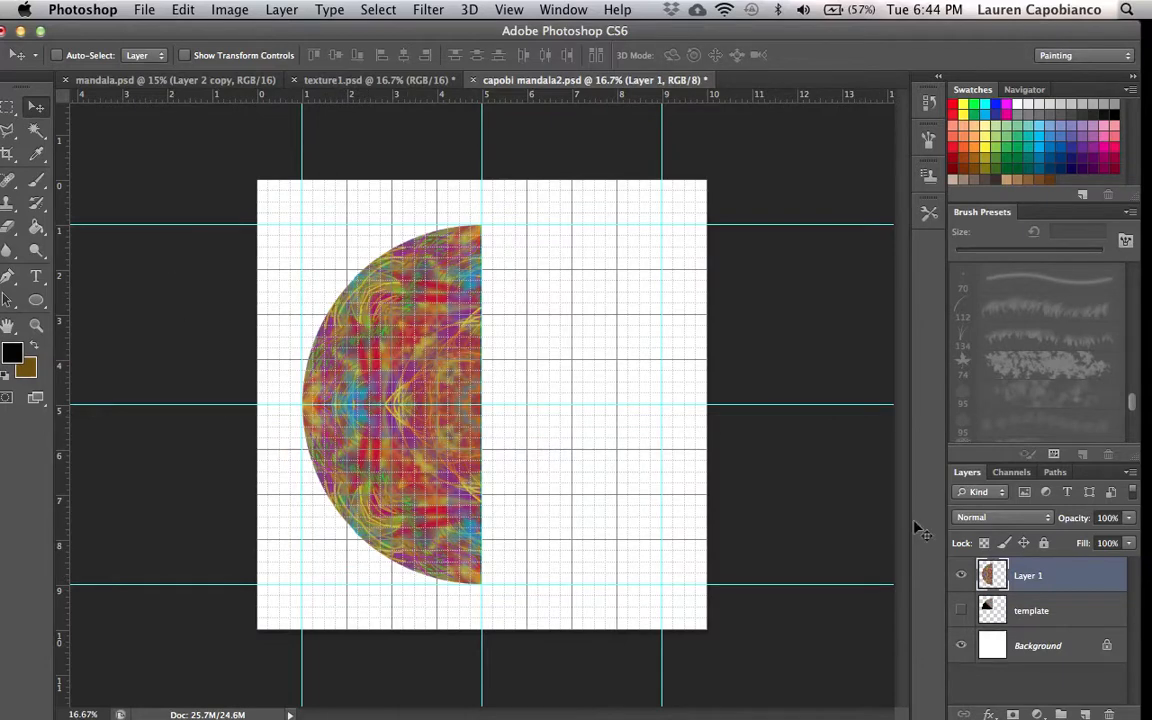
left_click(962, 578)
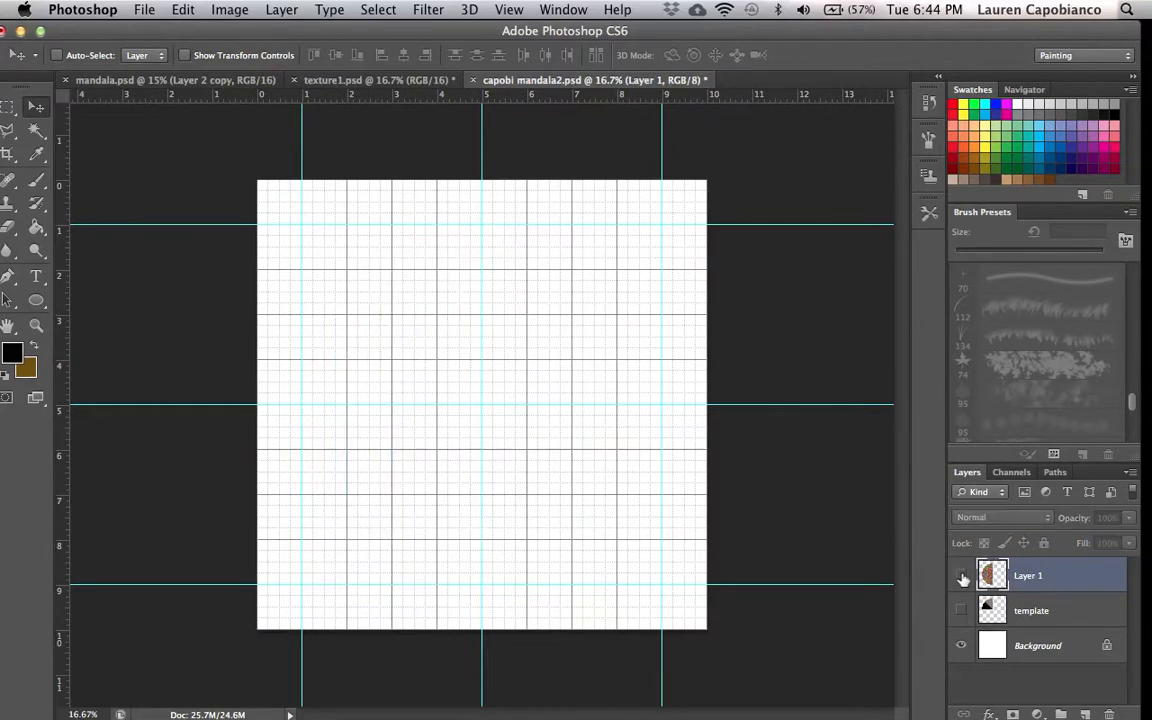
left_click(962, 578)
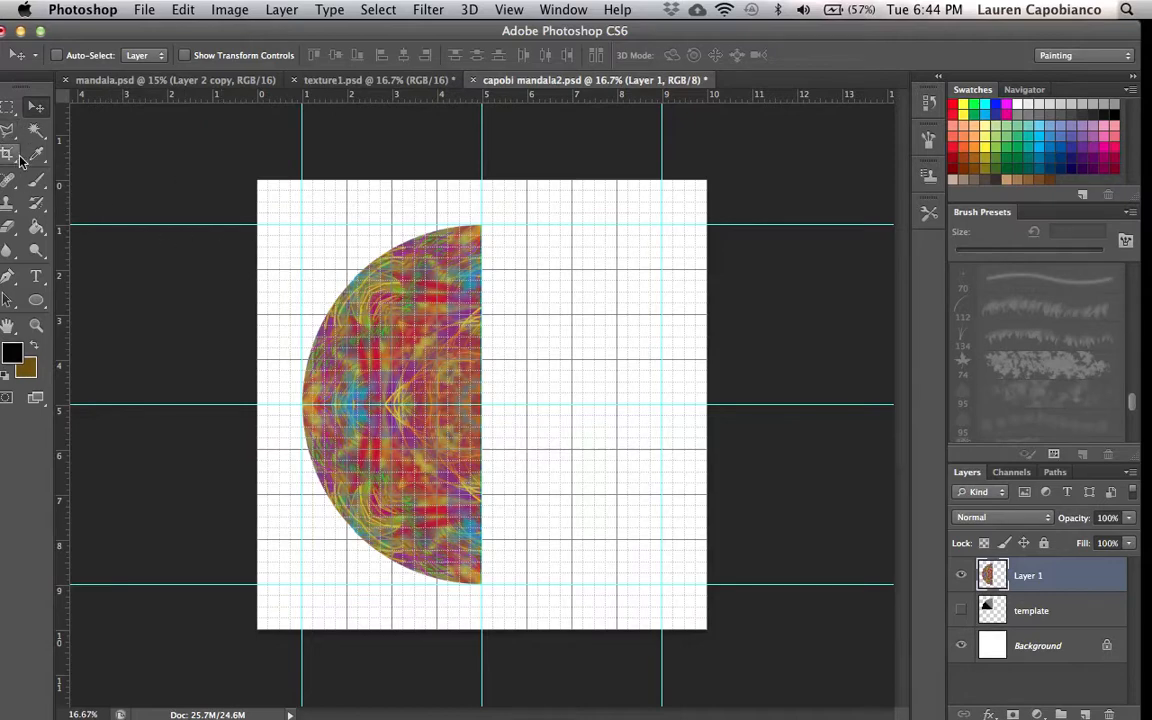
- Select the textured half circle with the Rectangular Marquee, copy it and paste it as a new layer
left_click(8, 106)
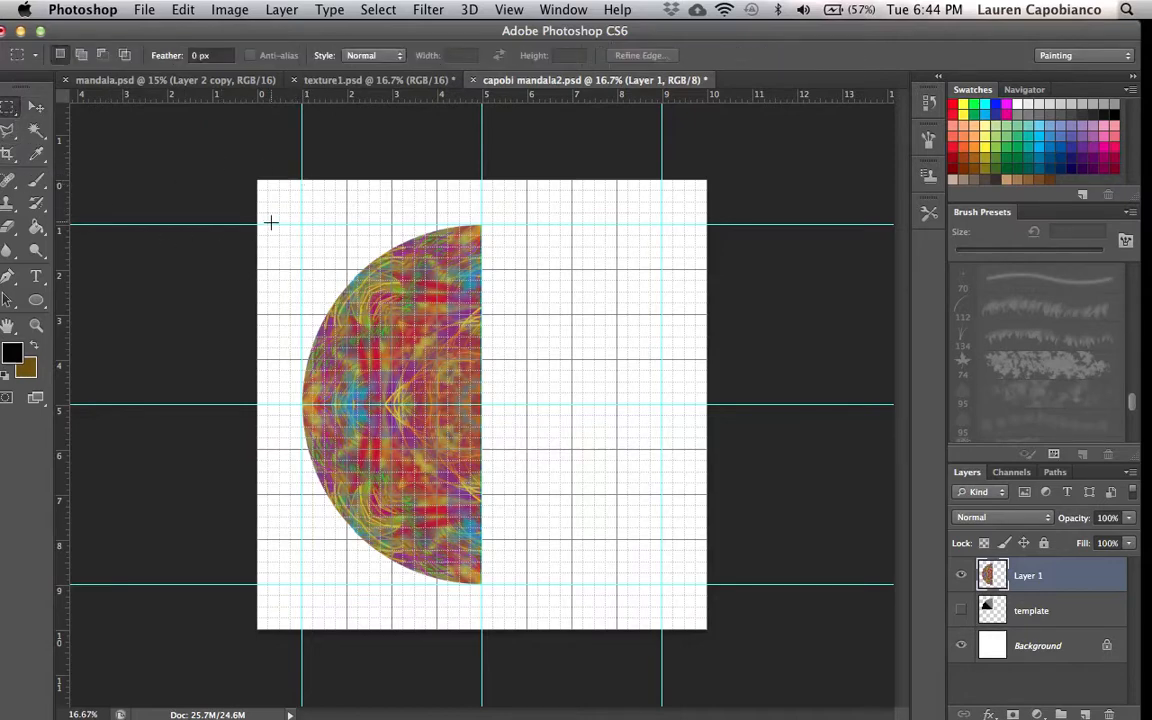
left_click_drag(268, 225, 483, 584)
left_click(182, 10)
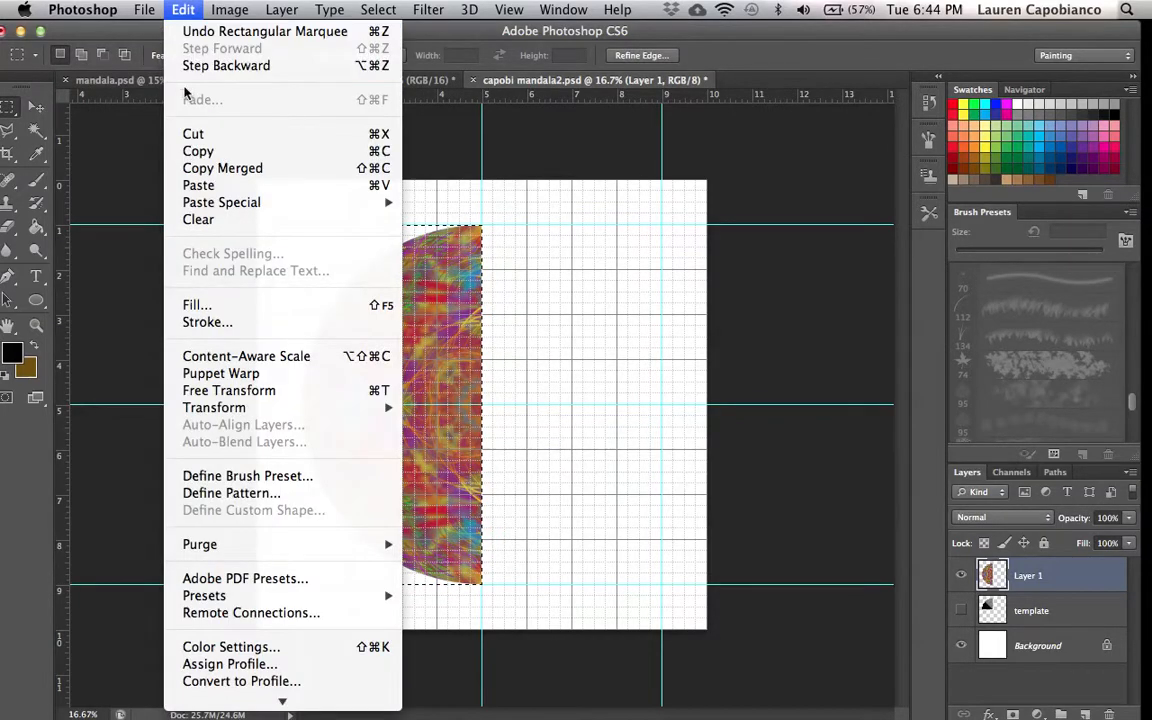
left_click(175, 12)
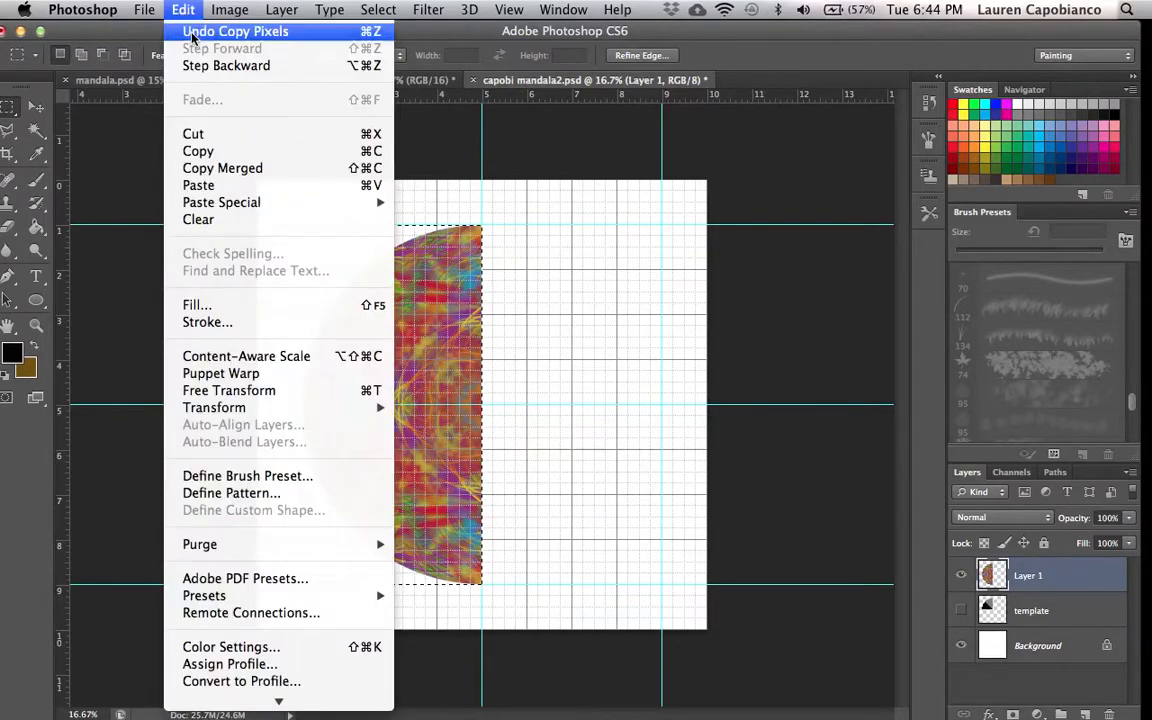
left_click(218, 187)
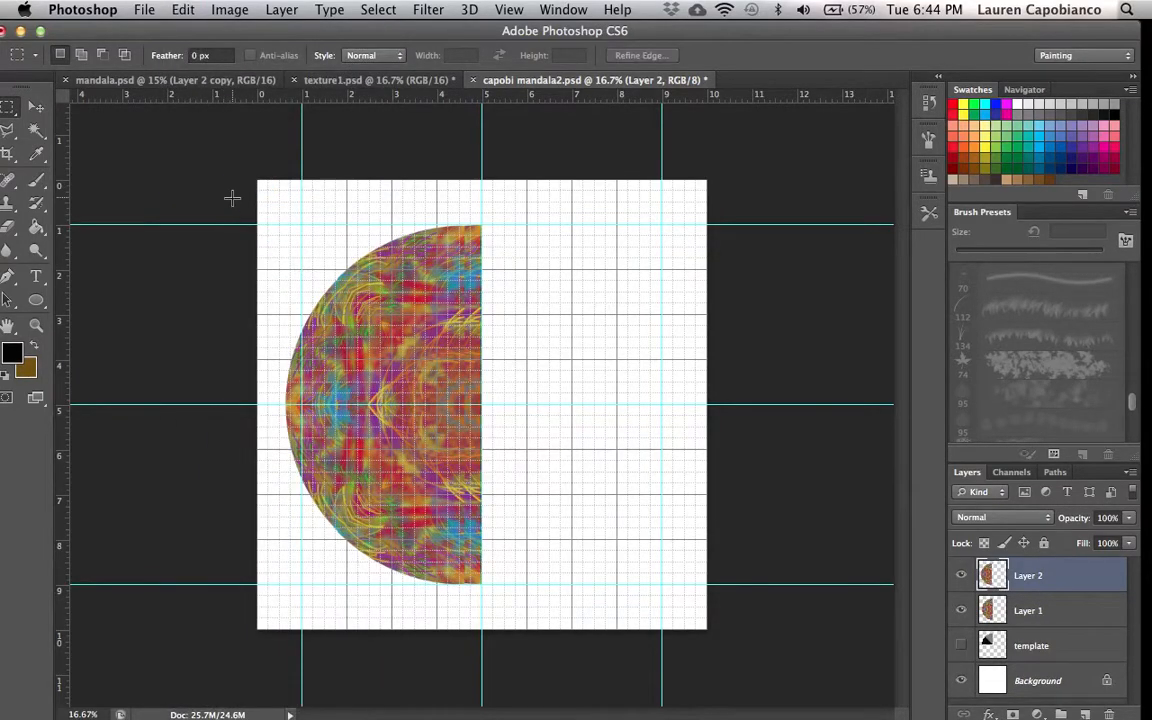
- Flip the pasted half horizontally and move it to the right to complete the full circle
left_click(184, 12)
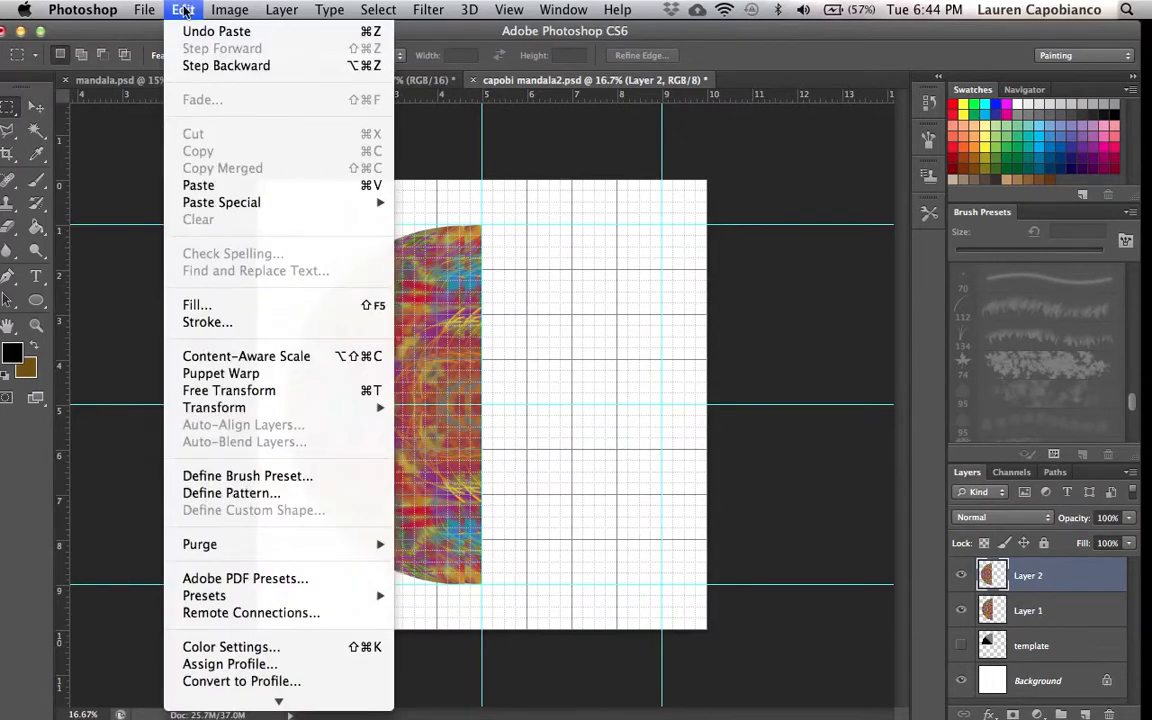
mouse_move(316, 411)
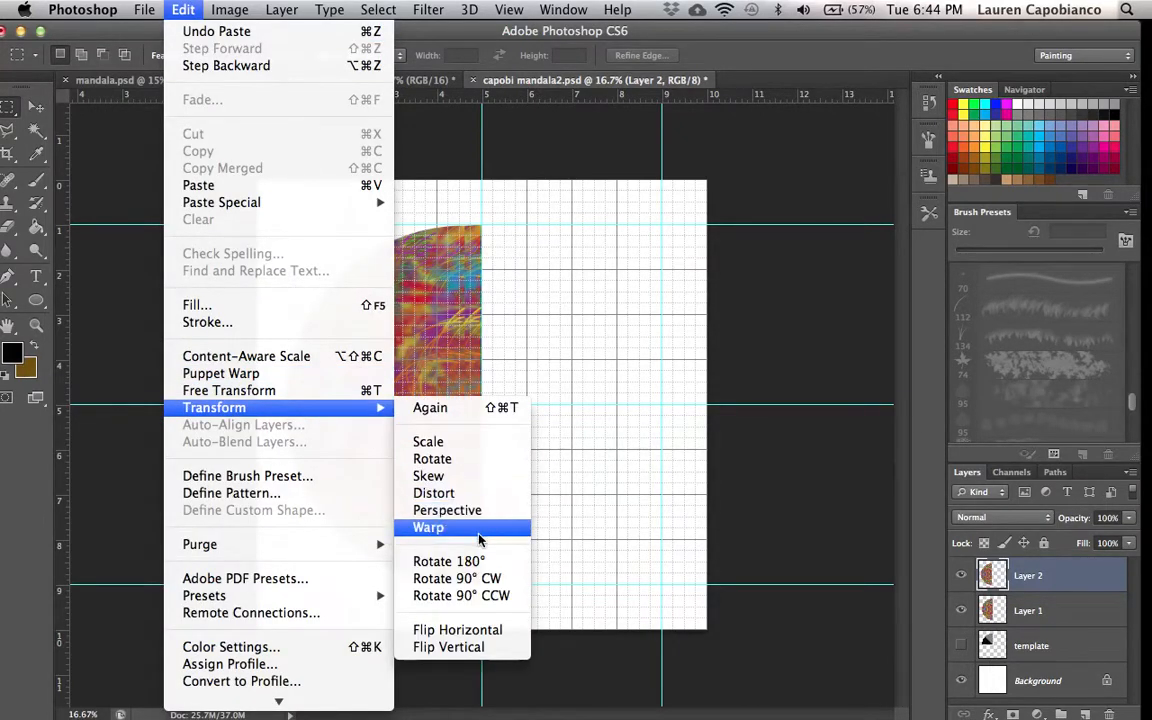
left_click(495, 632)
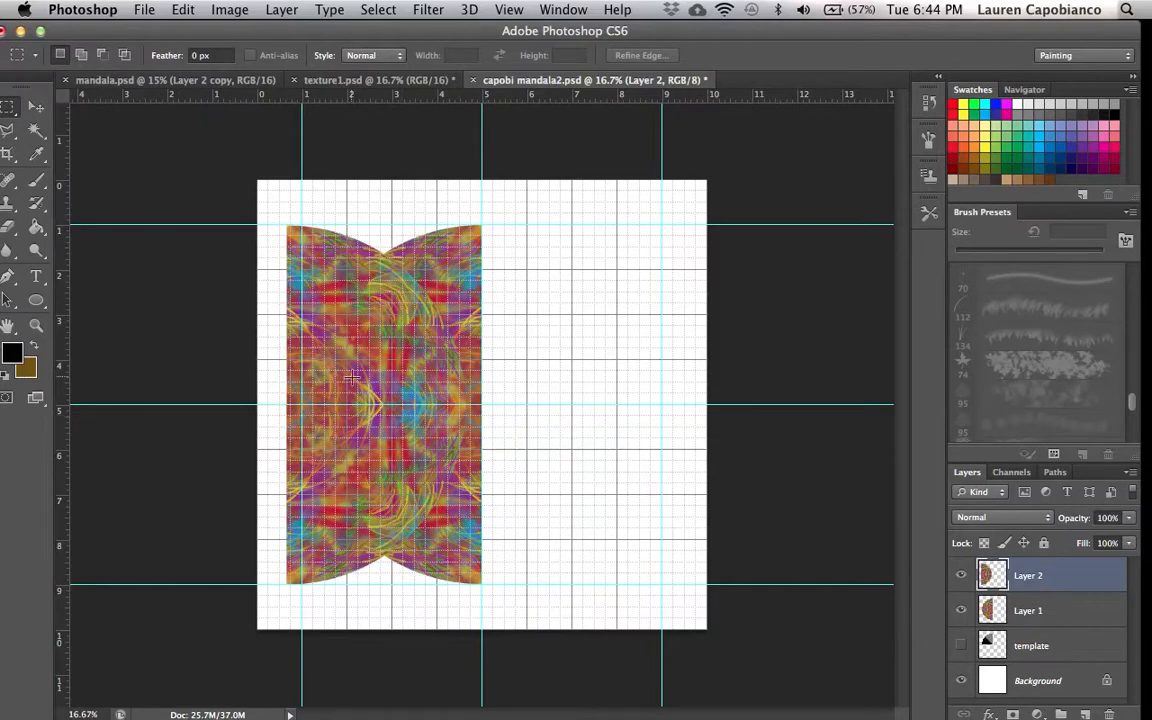
left_click(36, 105)
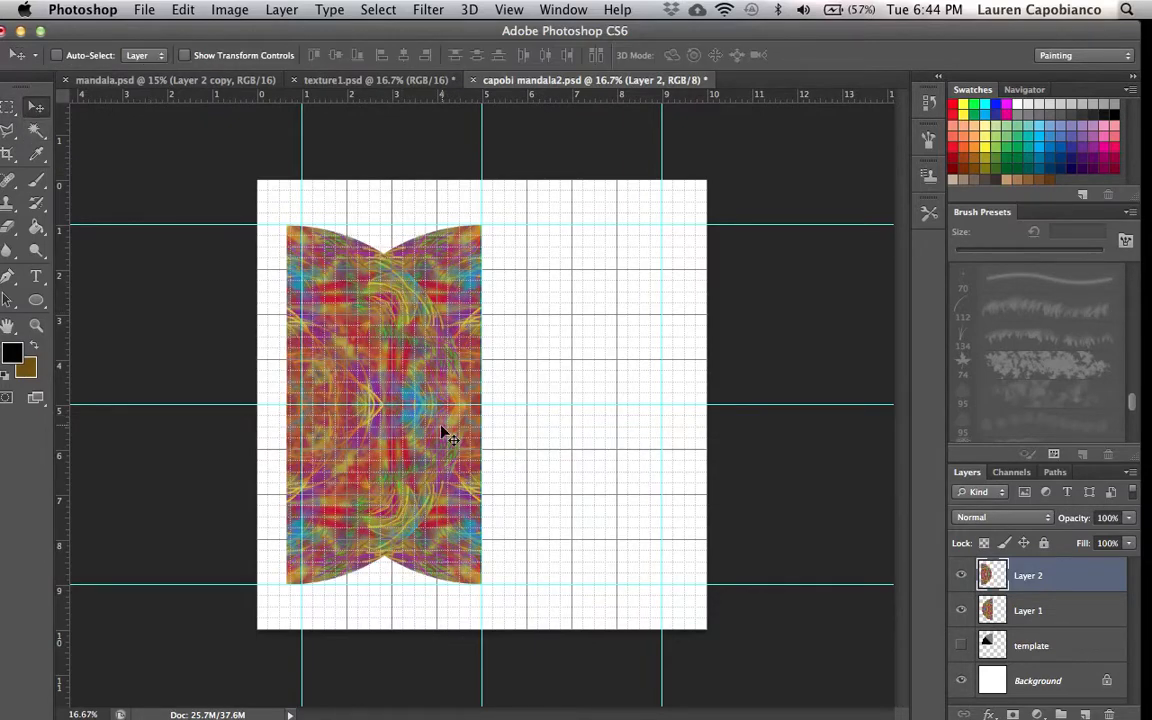
left_click_drag(370, 400, 549, 418)
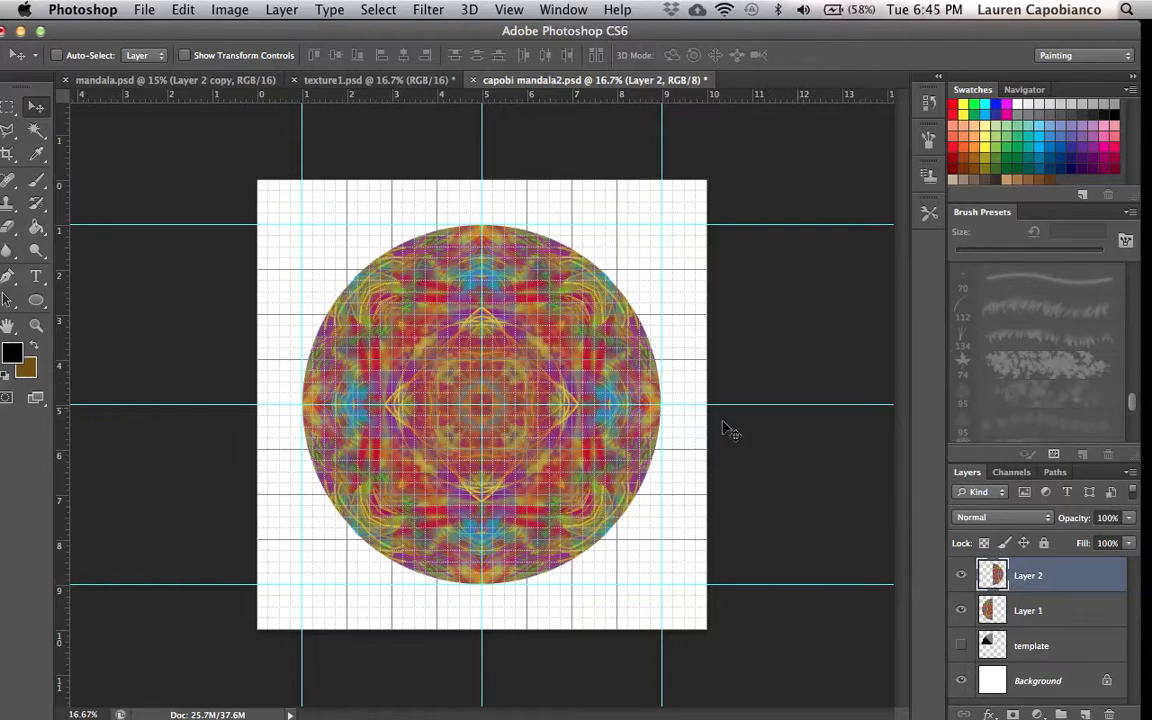
- Merge the right half down into Layer 1
left_click(285, 10)
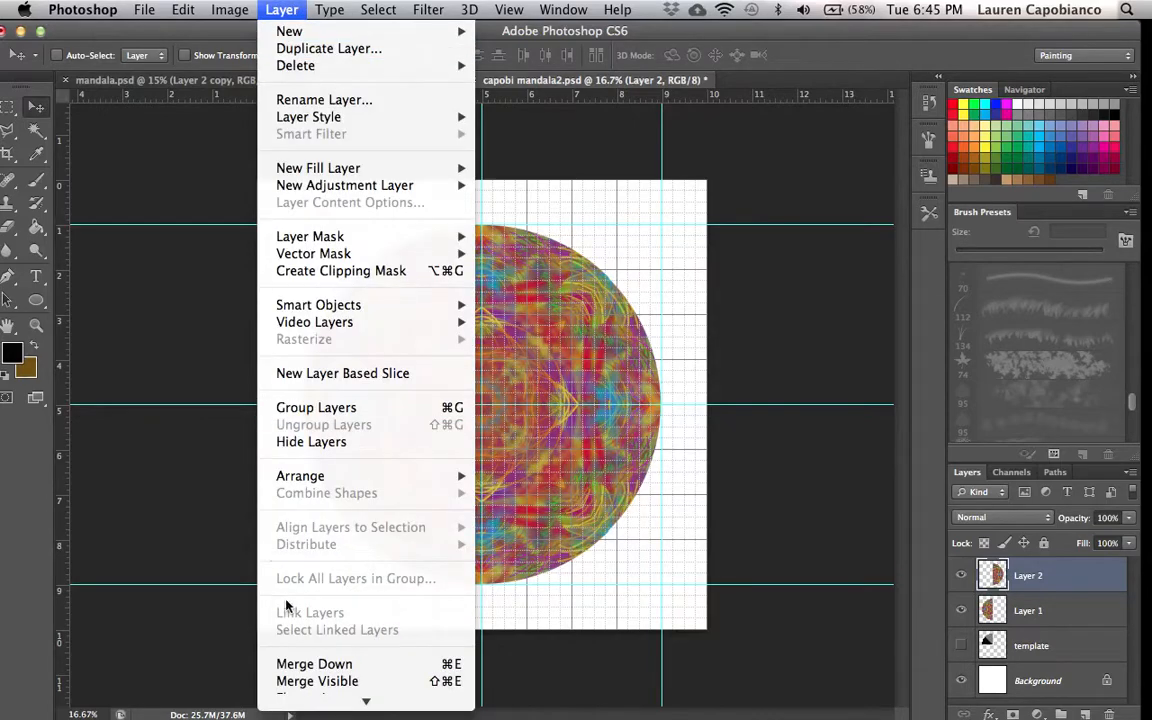
left_click(338, 666)
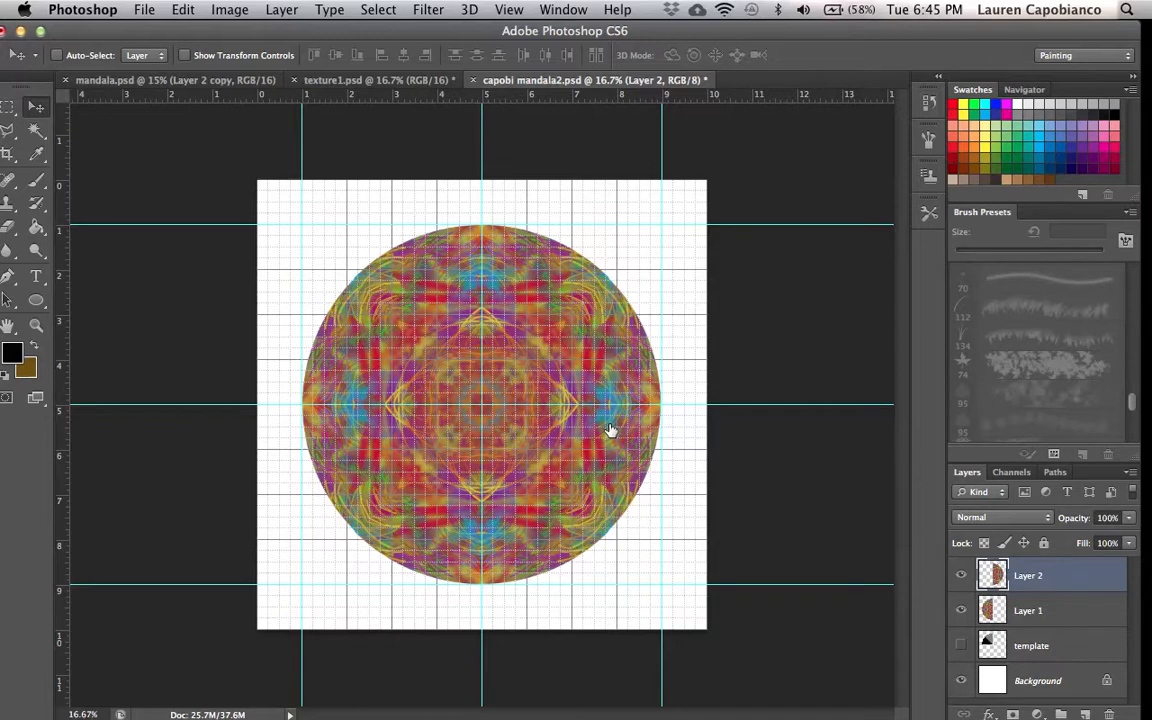
key("super+e")
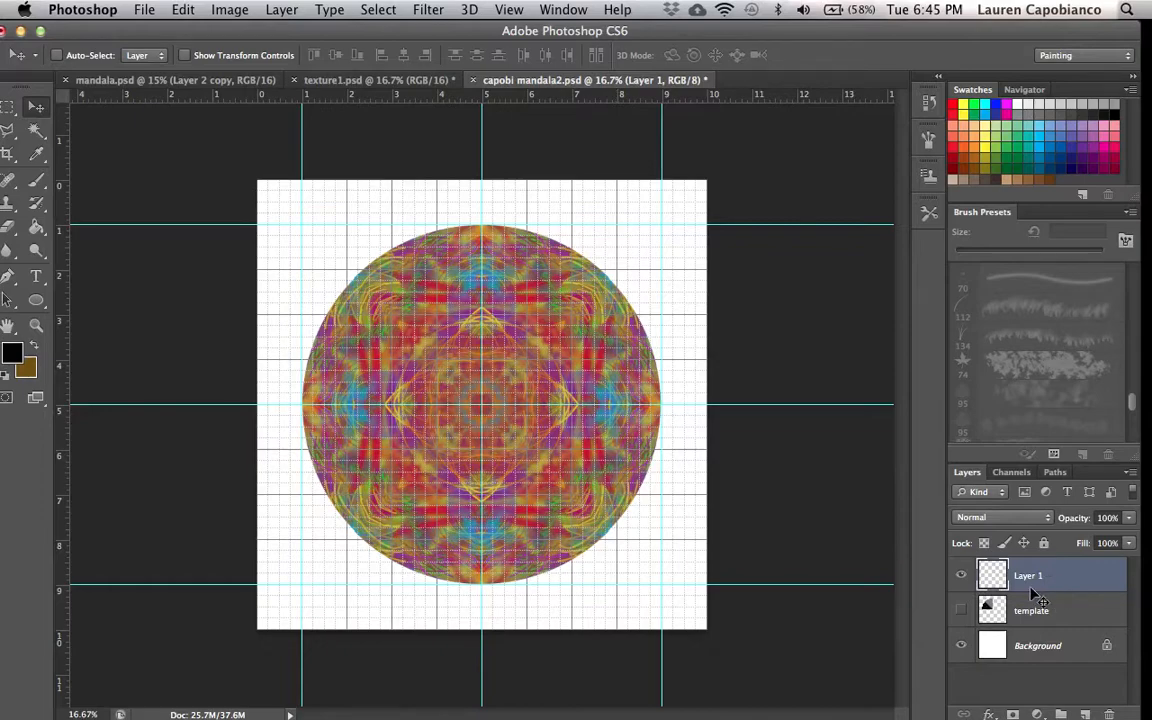
- Toggle the template layer's visibility on and hide Layer 1
left_click(812, 232)
left_click(962, 611)
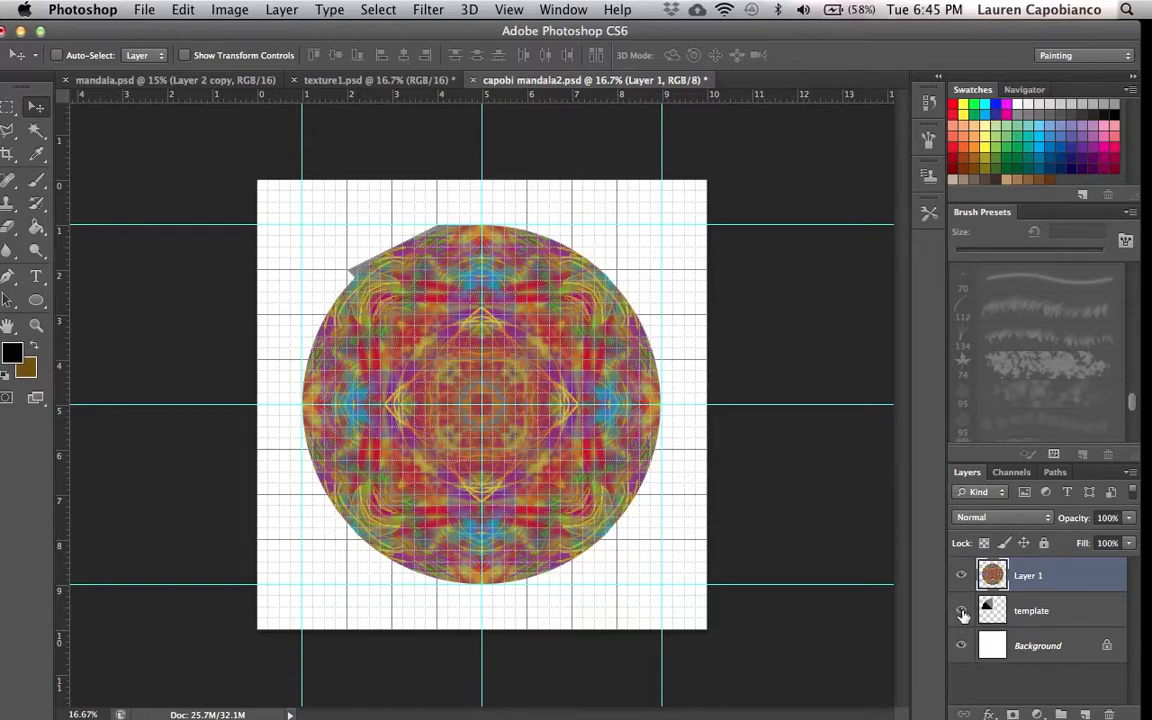
left_click(962, 611)
left_click(962, 611)
left_click(961, 579)
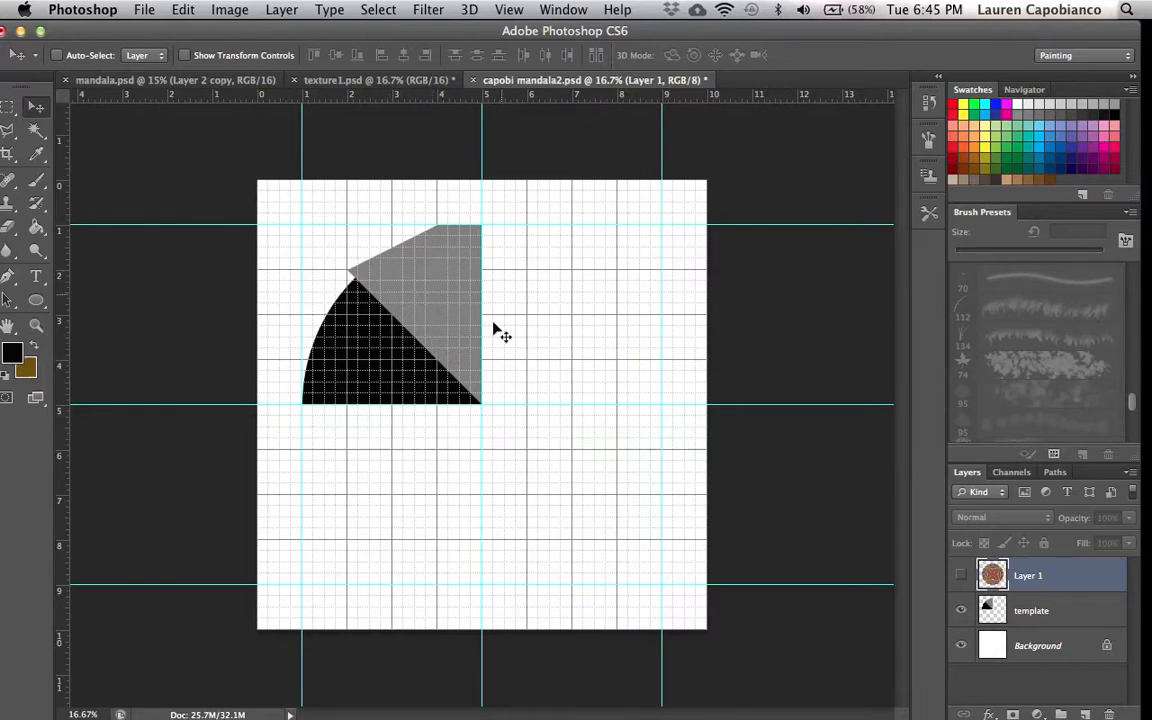
- Try selecting the template's black wedge with the Magic Wand, undoing and deselecting the attempts
left_click(35, 130)
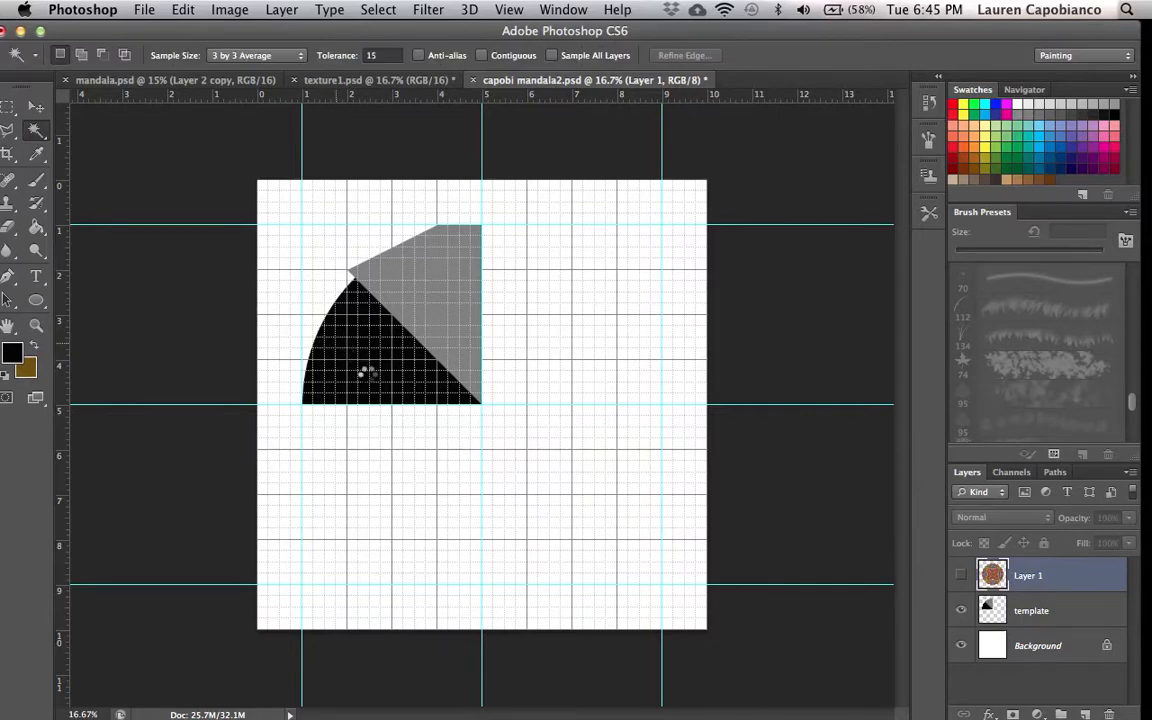
left_click(360, 343)
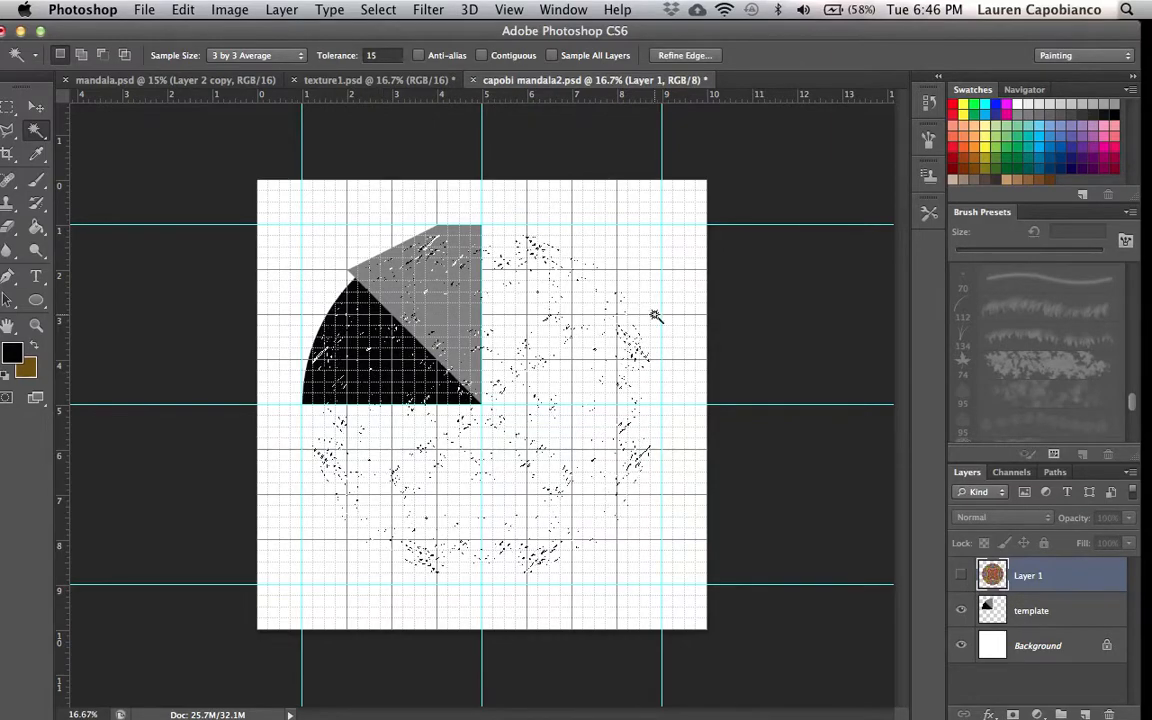
left_click(180, 10)
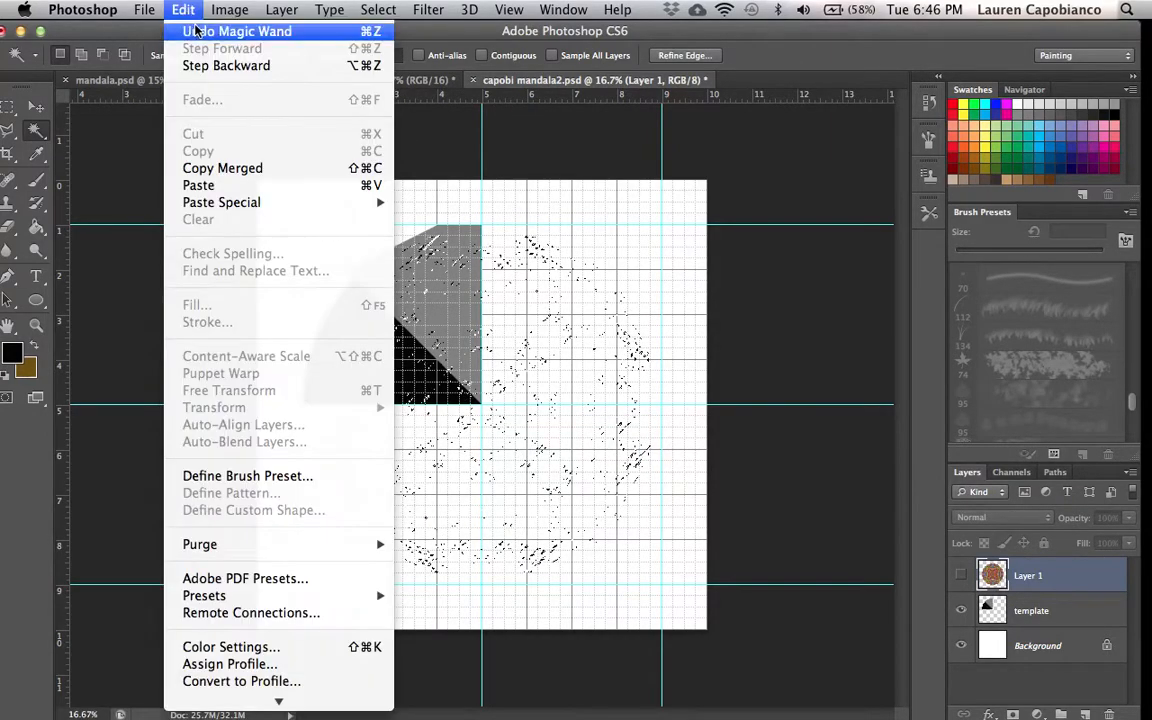
left_click(197, 35)
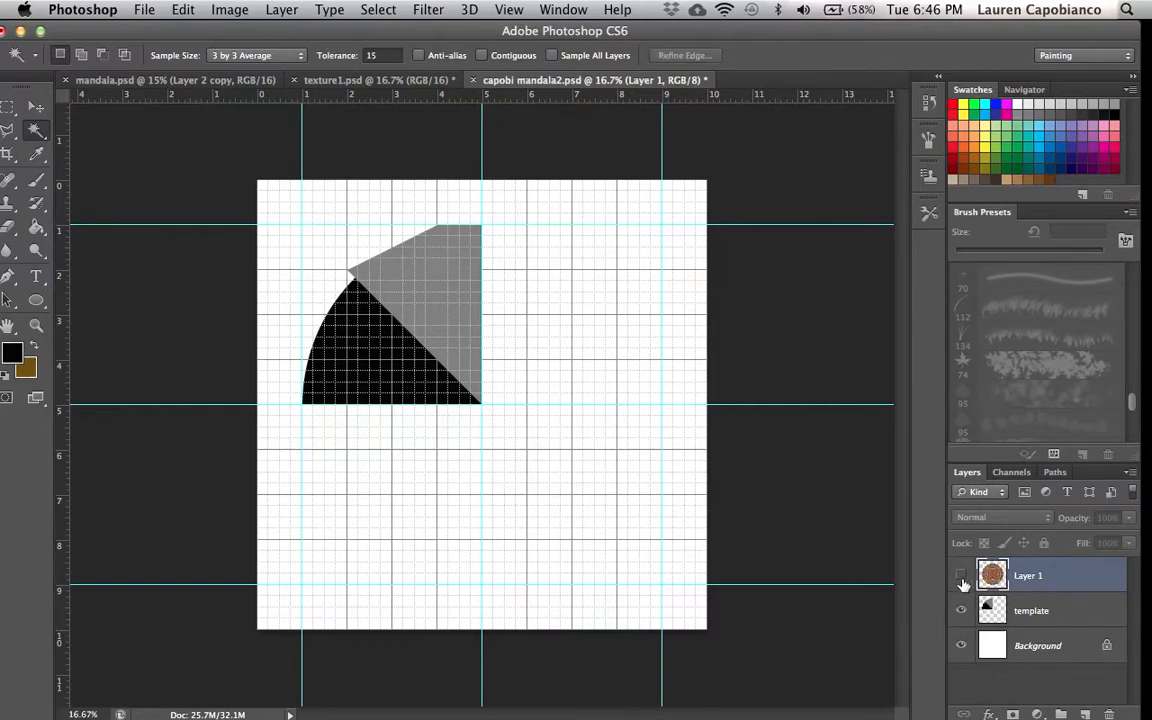
left_click(1072, 611)
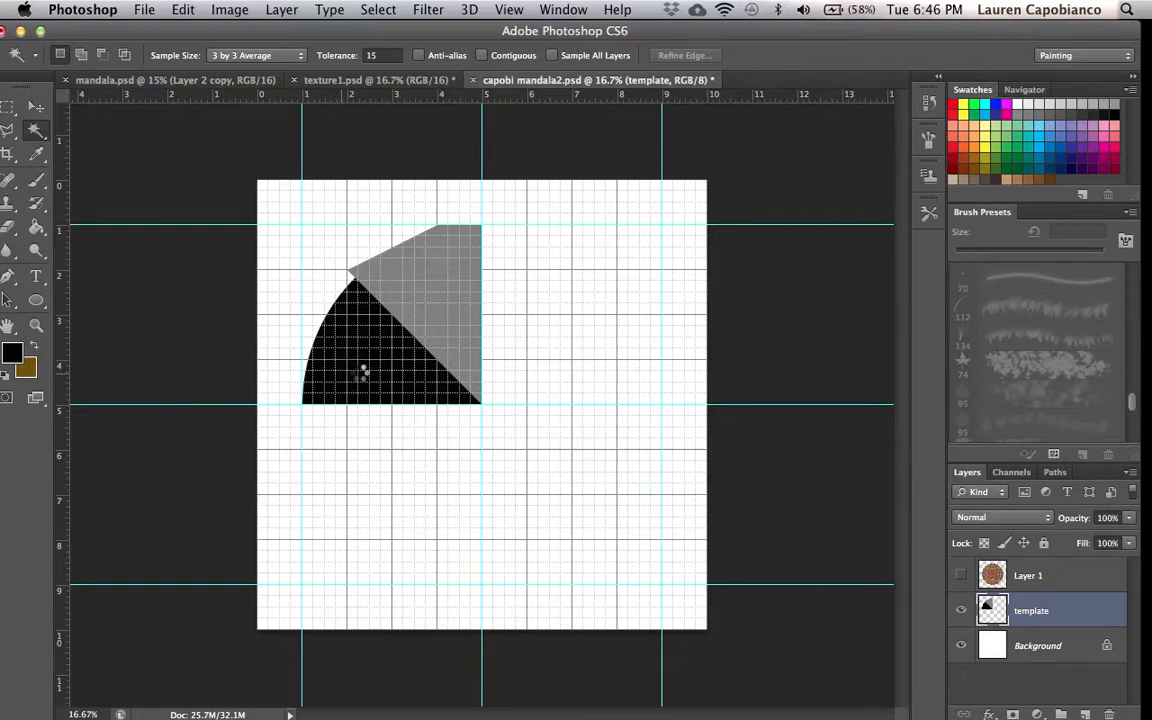
left_click(402, 350)
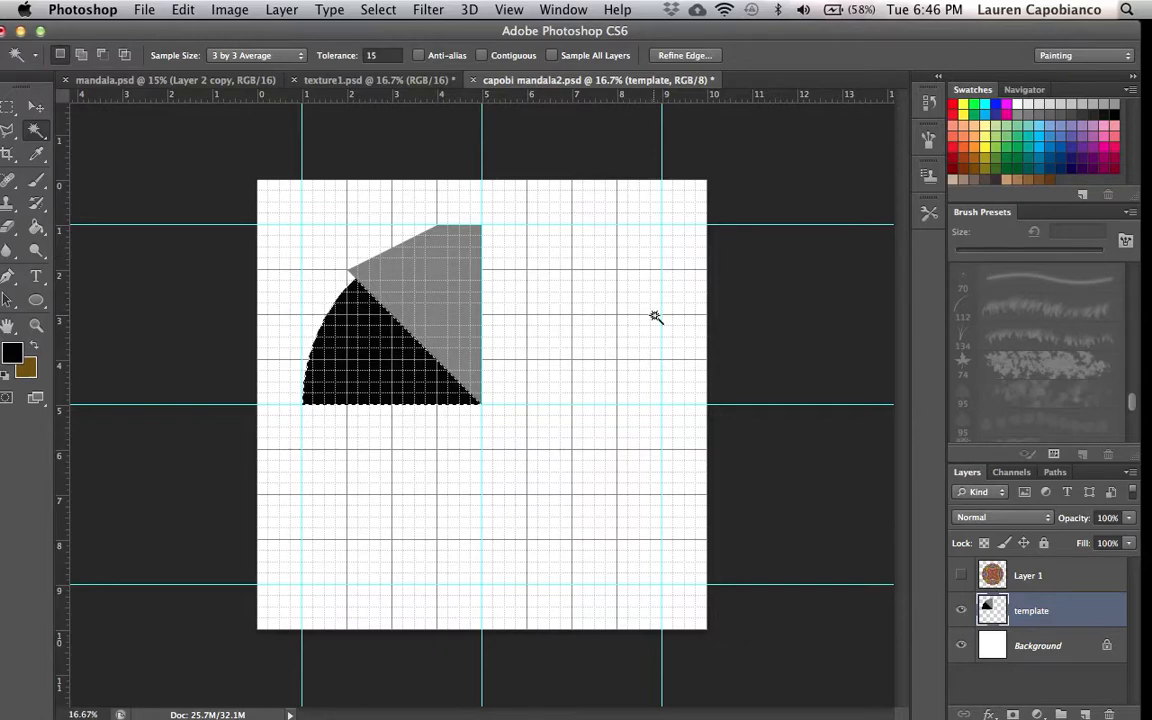
left_click(378, 10)
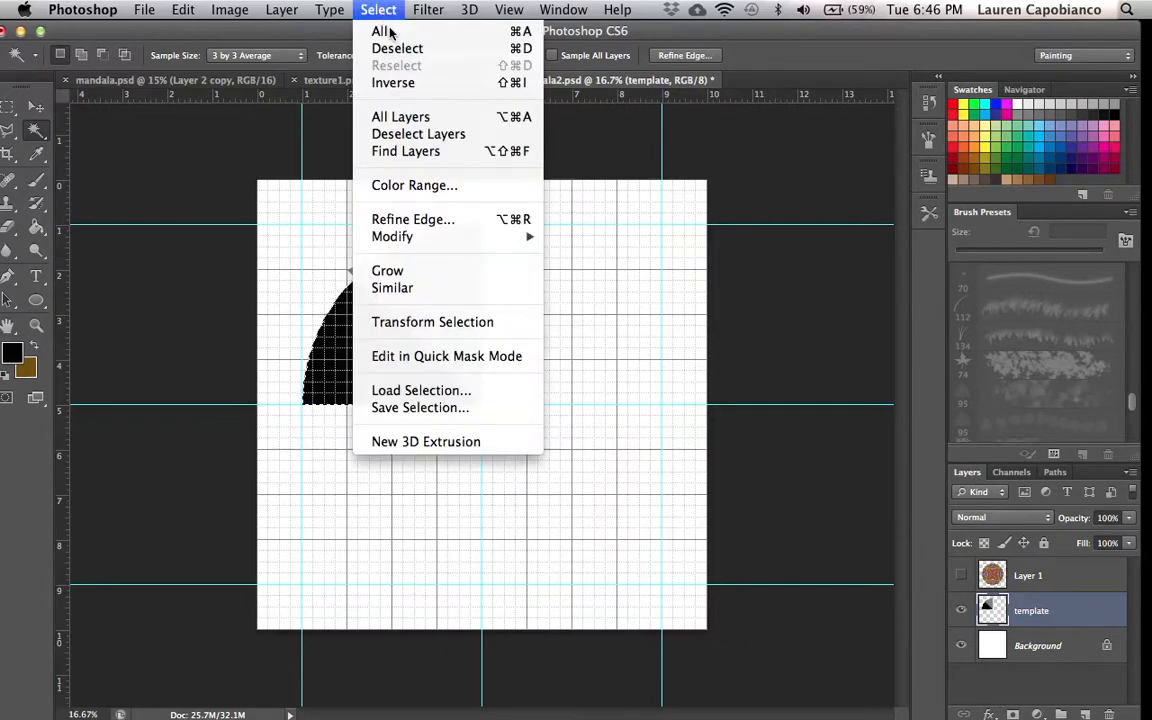
left_click(397, 48)
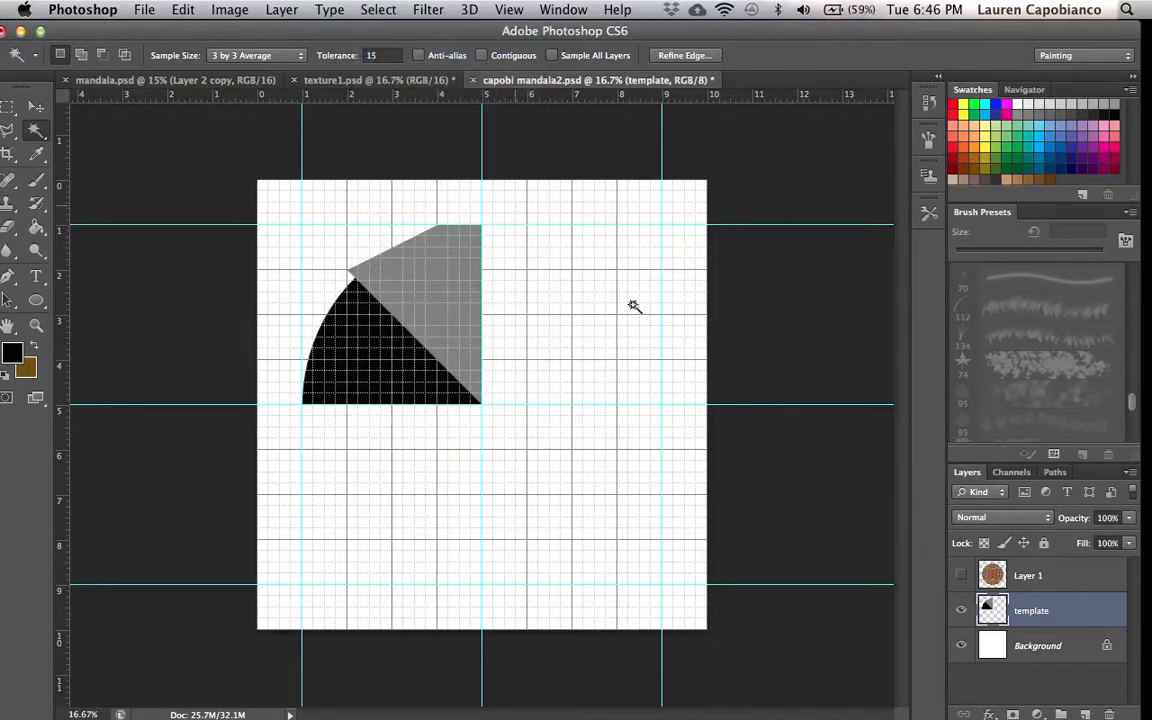
- Show Layer 1 again and hide the template layer
left_click(960, 575)
left_click(961, 610)
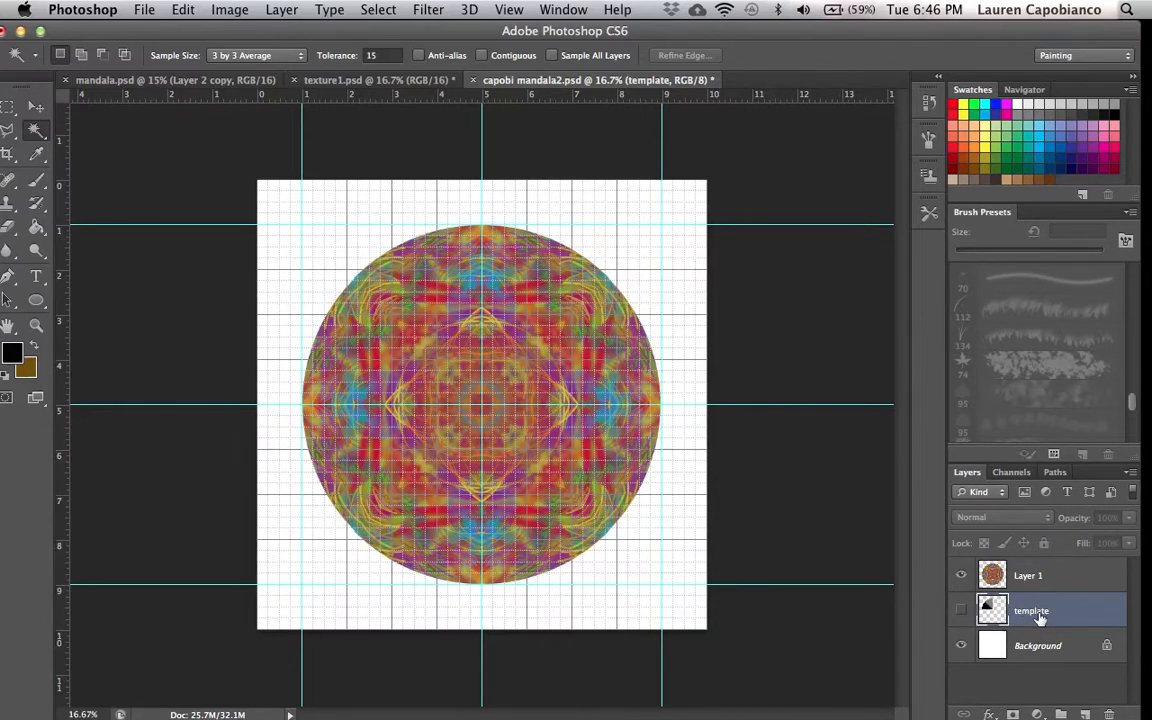
left_click(961, 611)
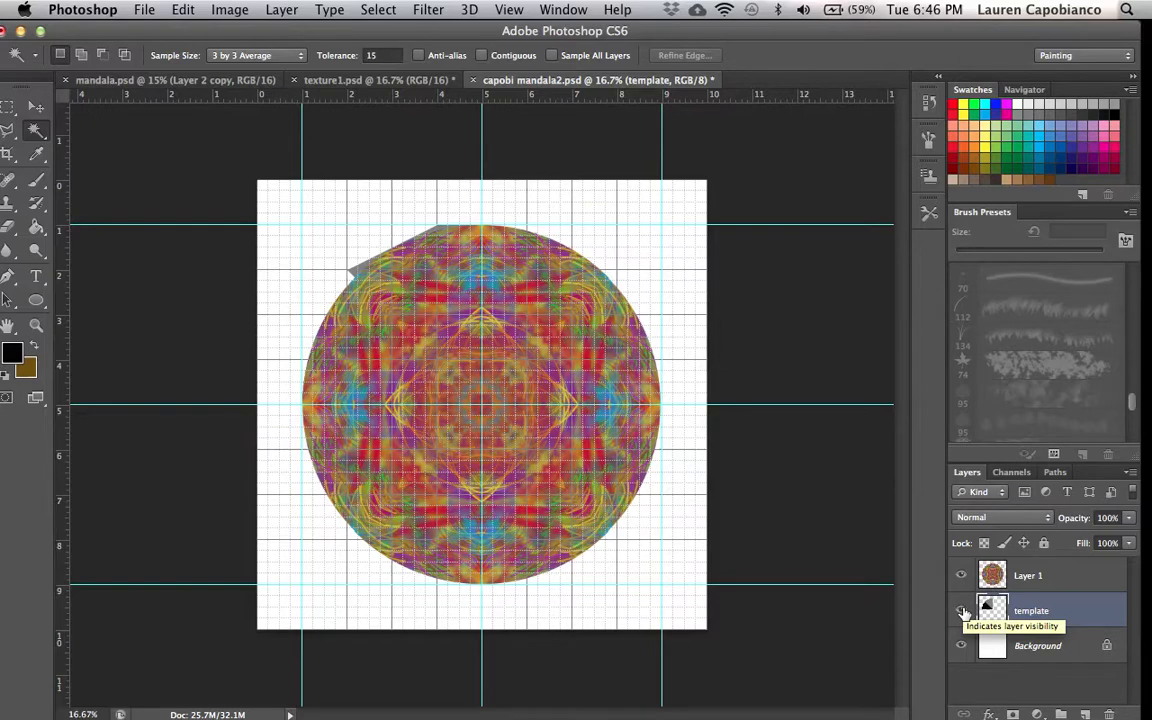
left_click(961, 611)
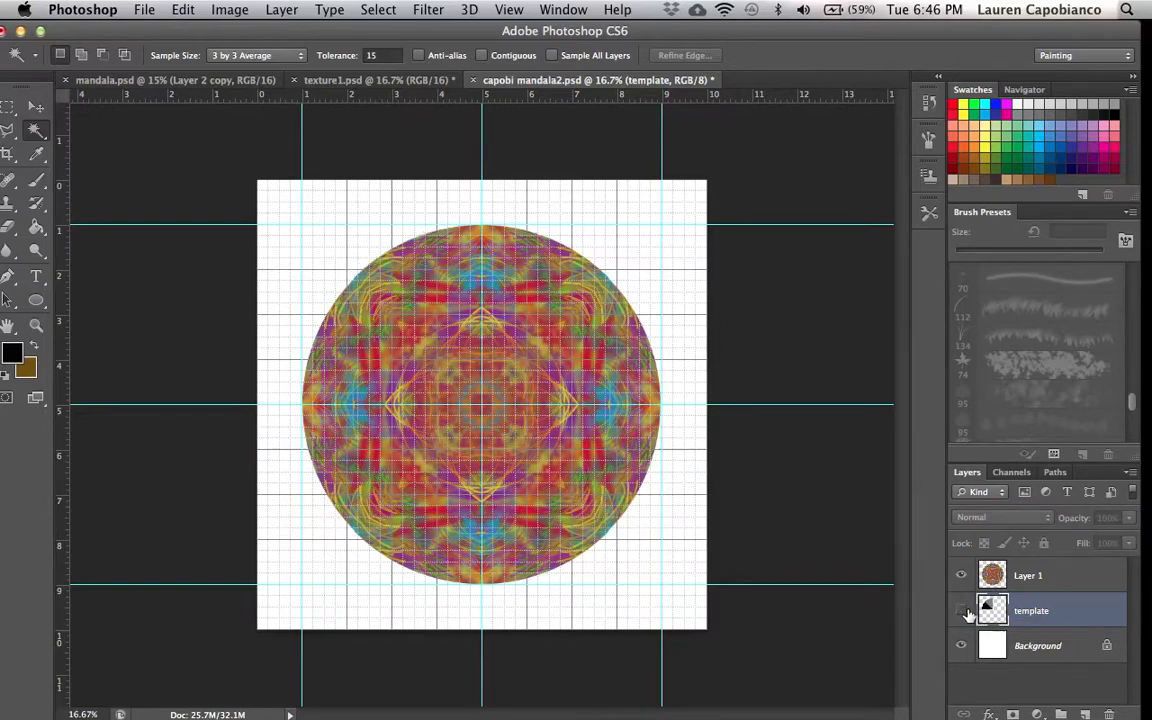
- Select the Background layer and set the foreground color to light orange f6c644
left_click(1055, 648)
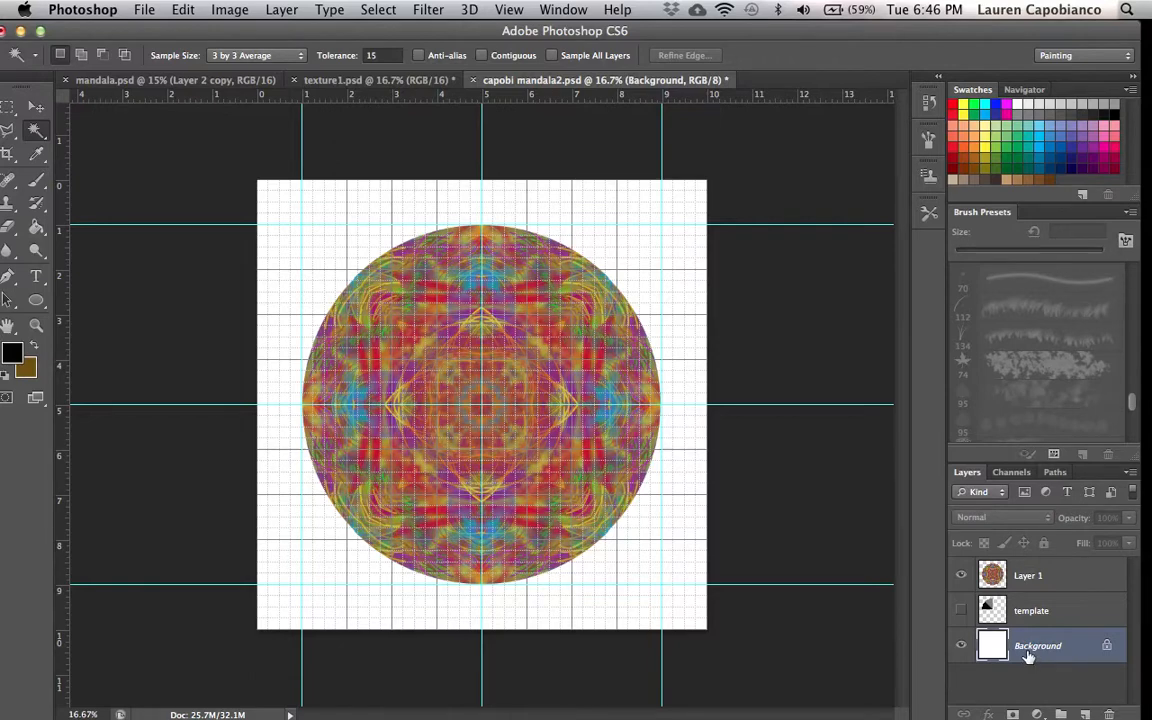
left_click(14, 353)
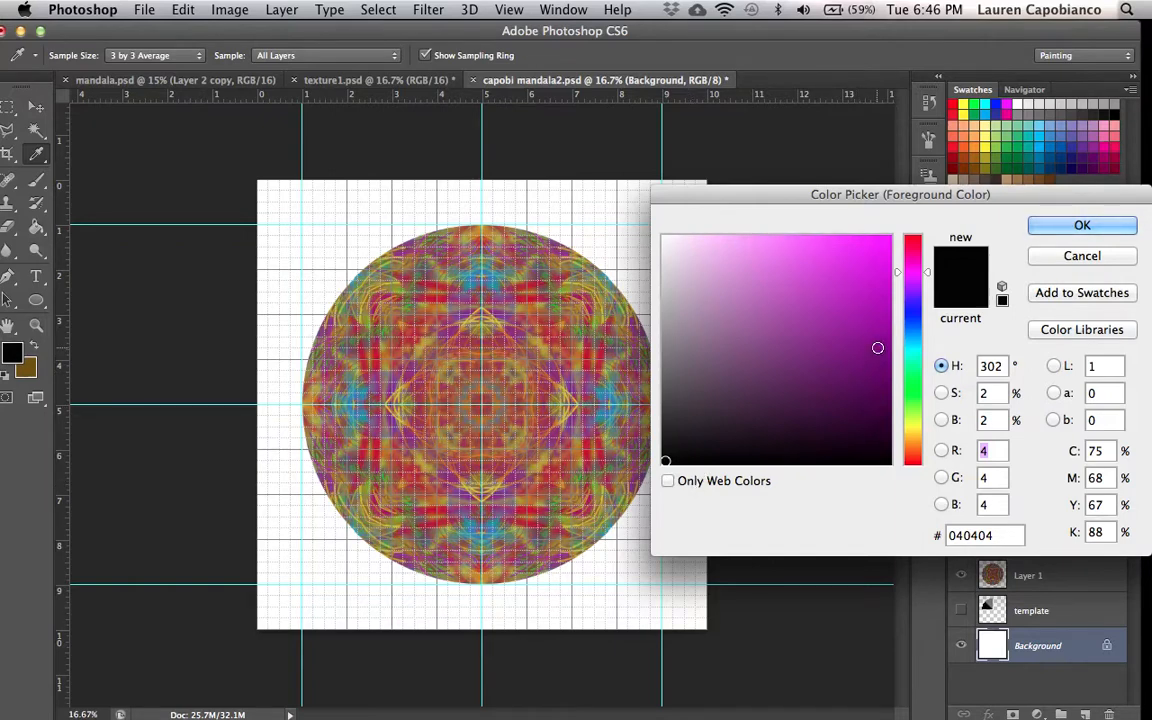
left_click(875, 321)
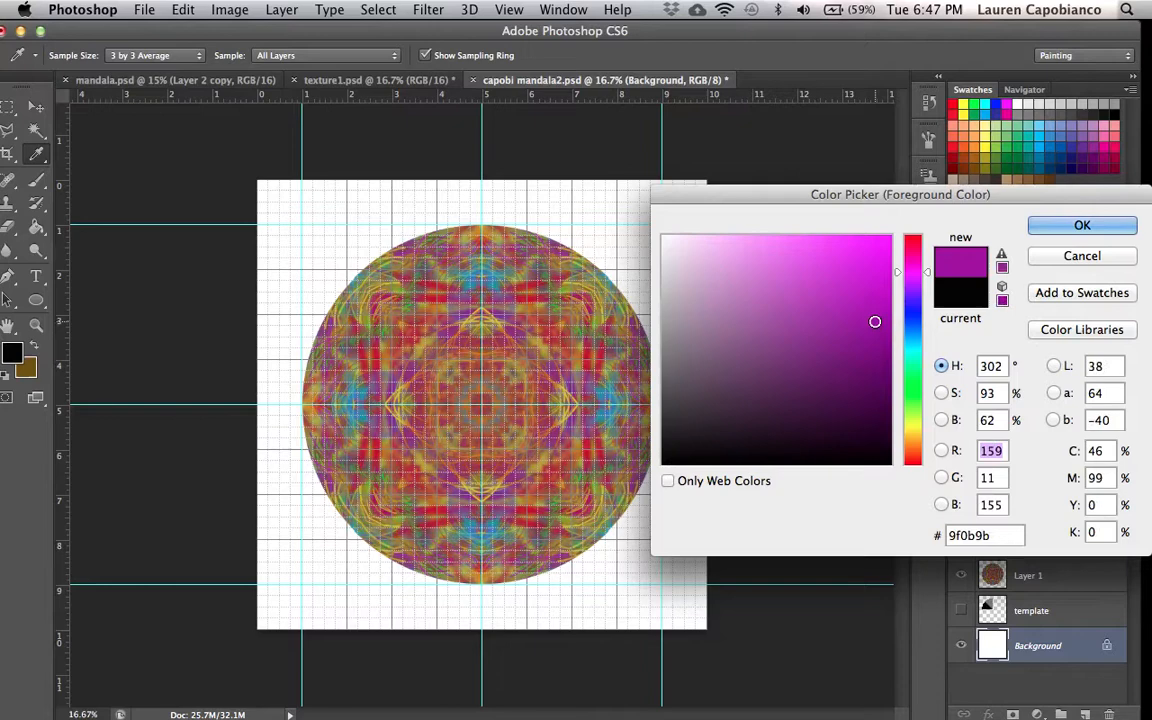
left_click(913, 420)
left_click(828, 243)
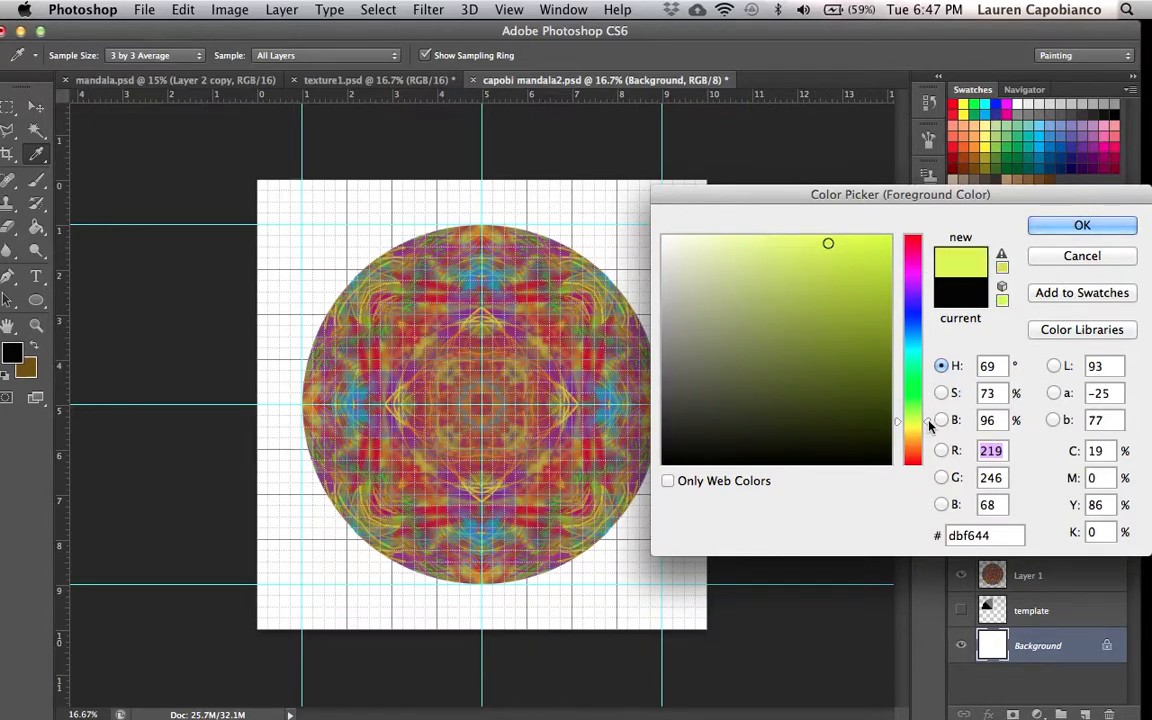
left_click_drag(928, 420, 928, 426)
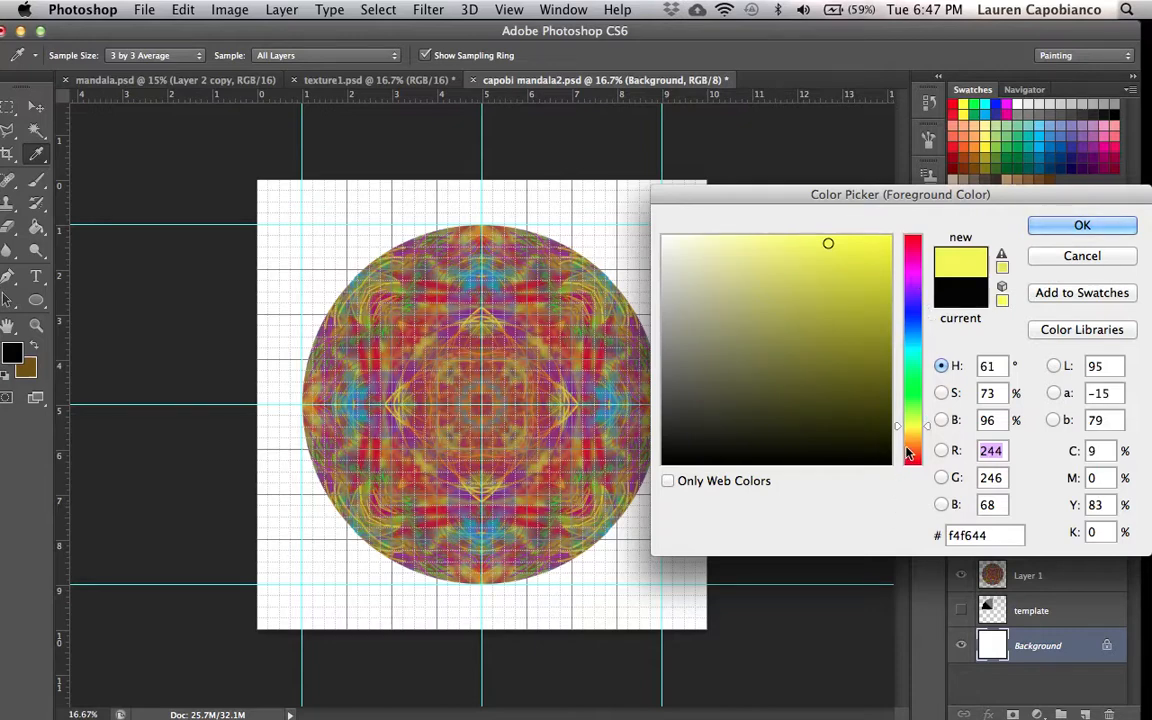
left_click(913, 437)
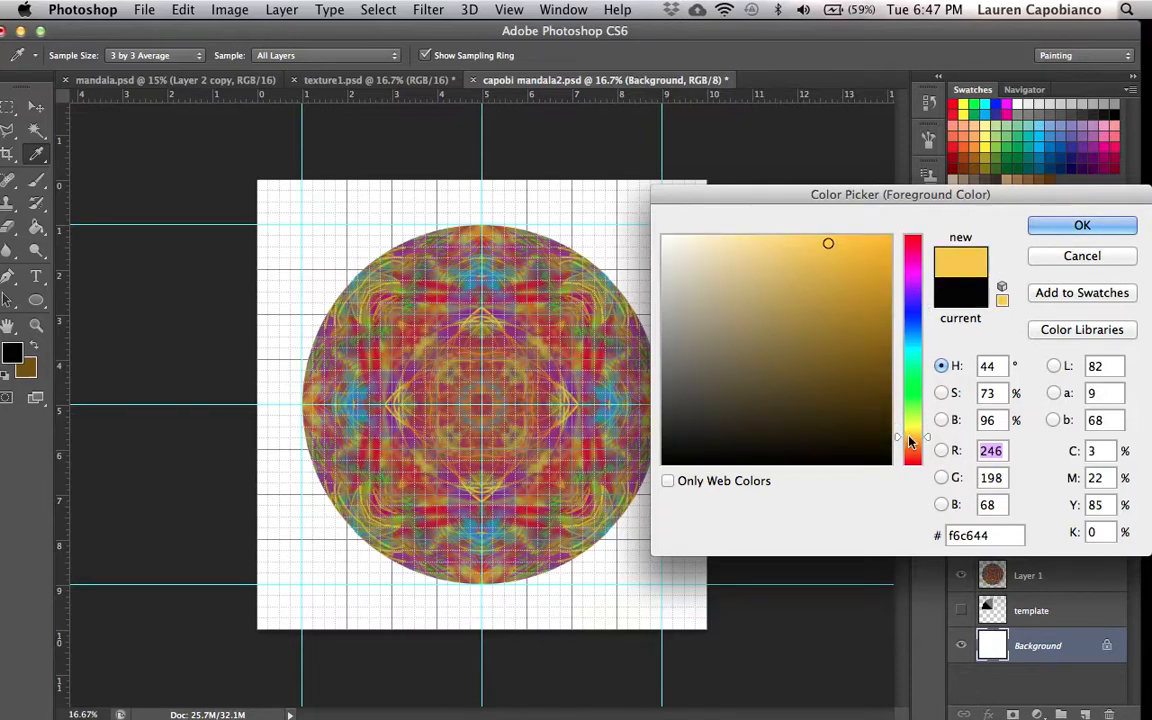
left_click(790, 249)
left_click(1050, 228)
- Fill the Background layer with the orange foreground color using the Paint Bucket
key("w")
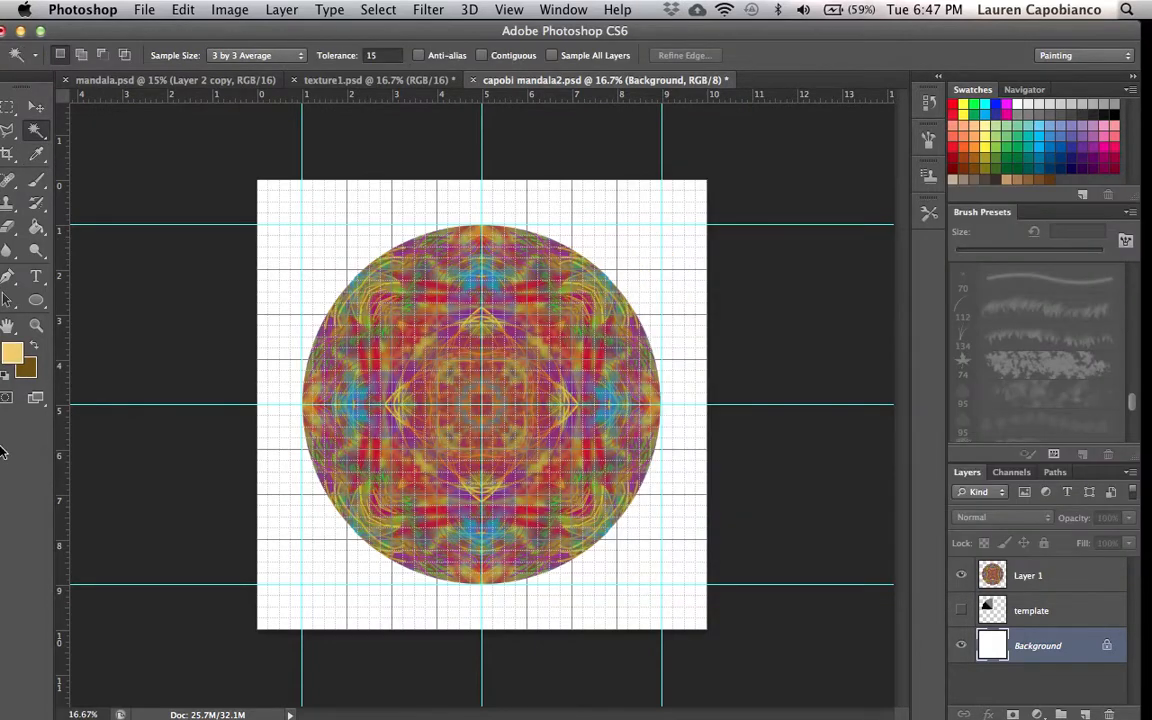
left_click(36, 227)
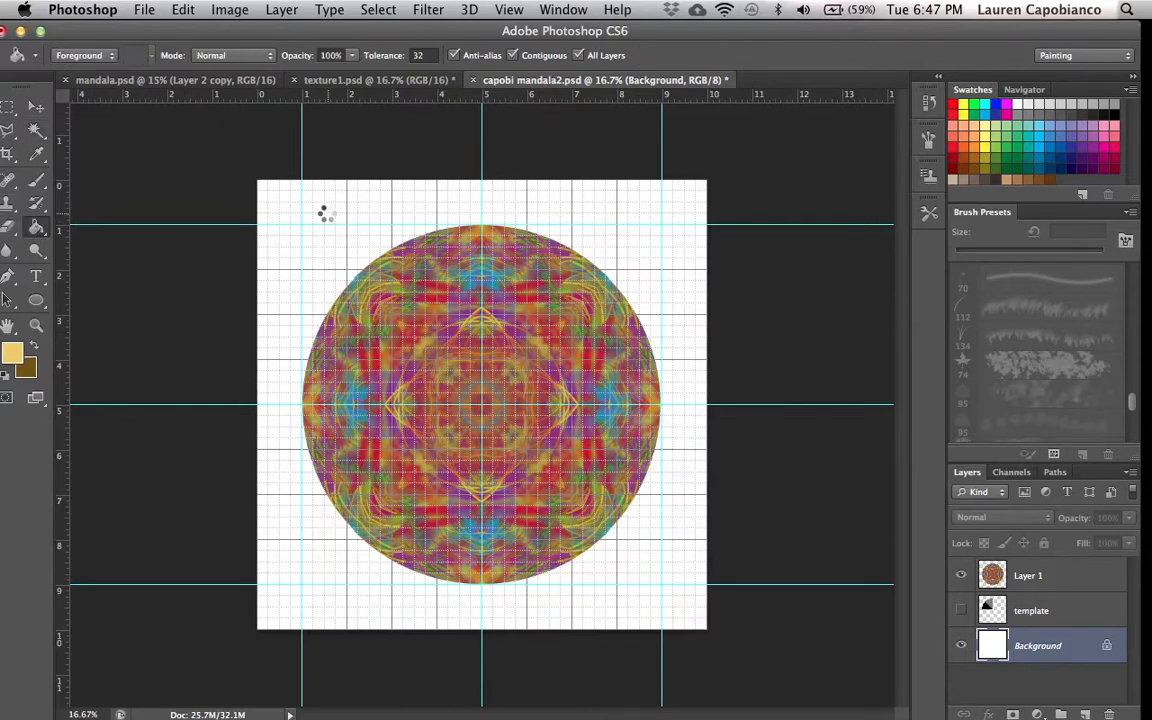
left_click(326, 214)
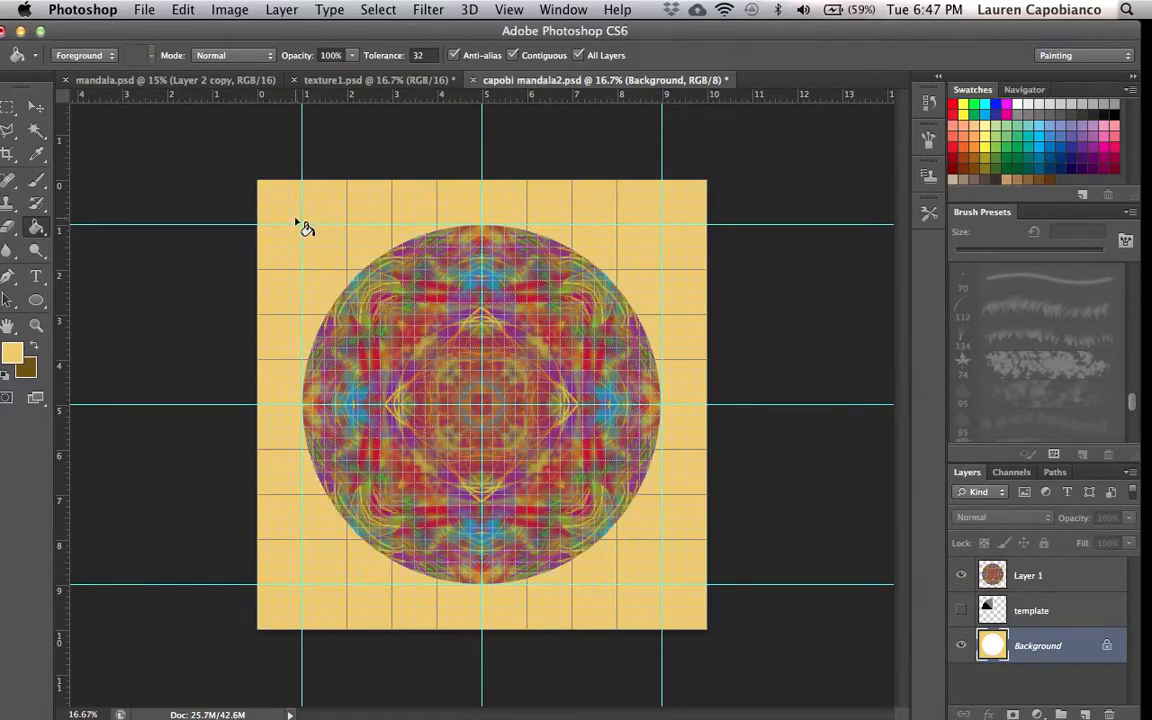
left_click(36, 106)
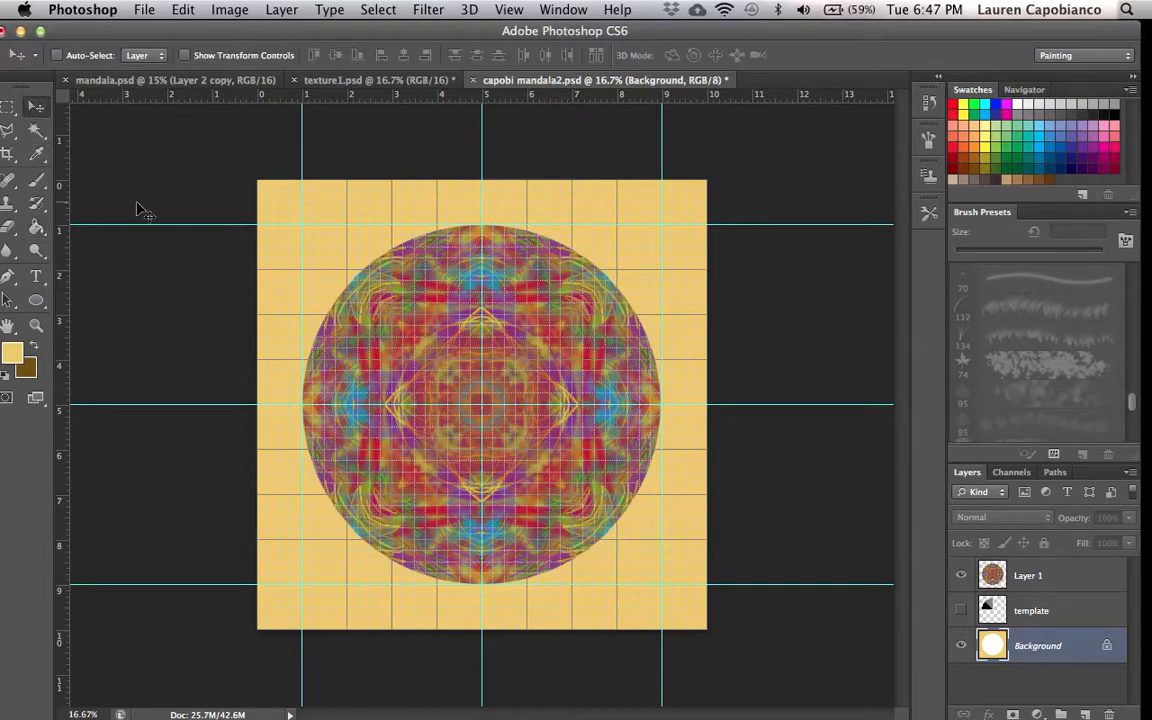
- Duplicate Layer 1 and set the copy's opacity to 50%
left_click(1072, 586)
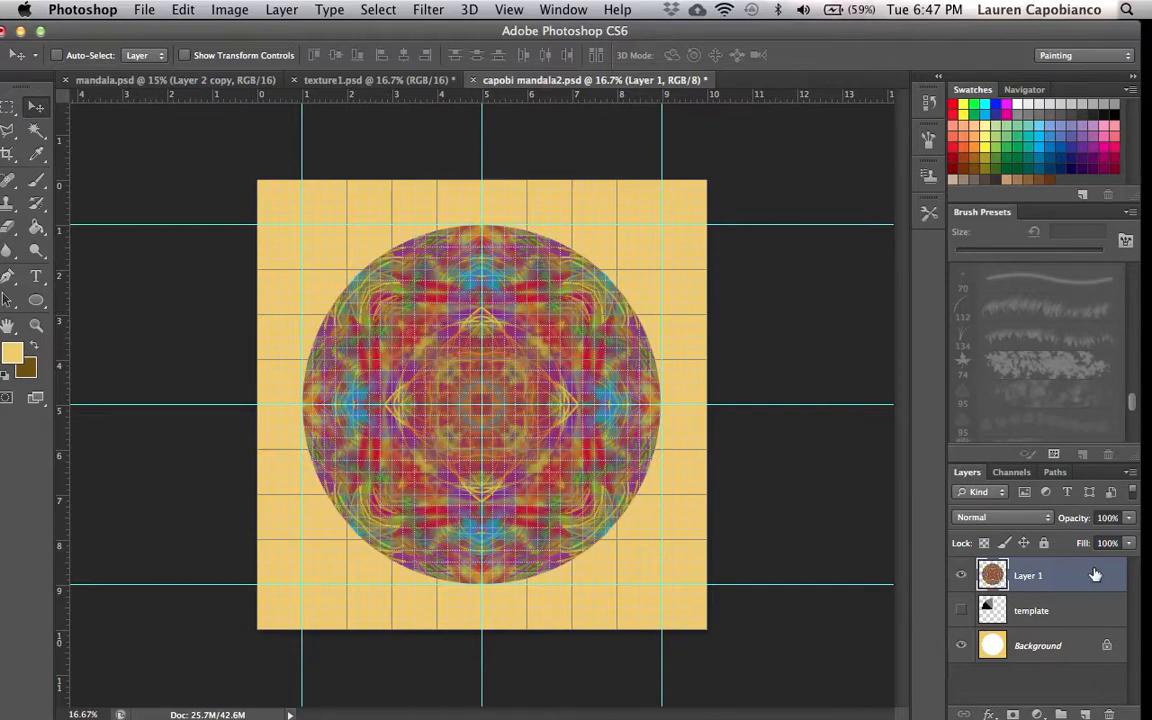
left_click_drag(1080, 582, 1087, 712)
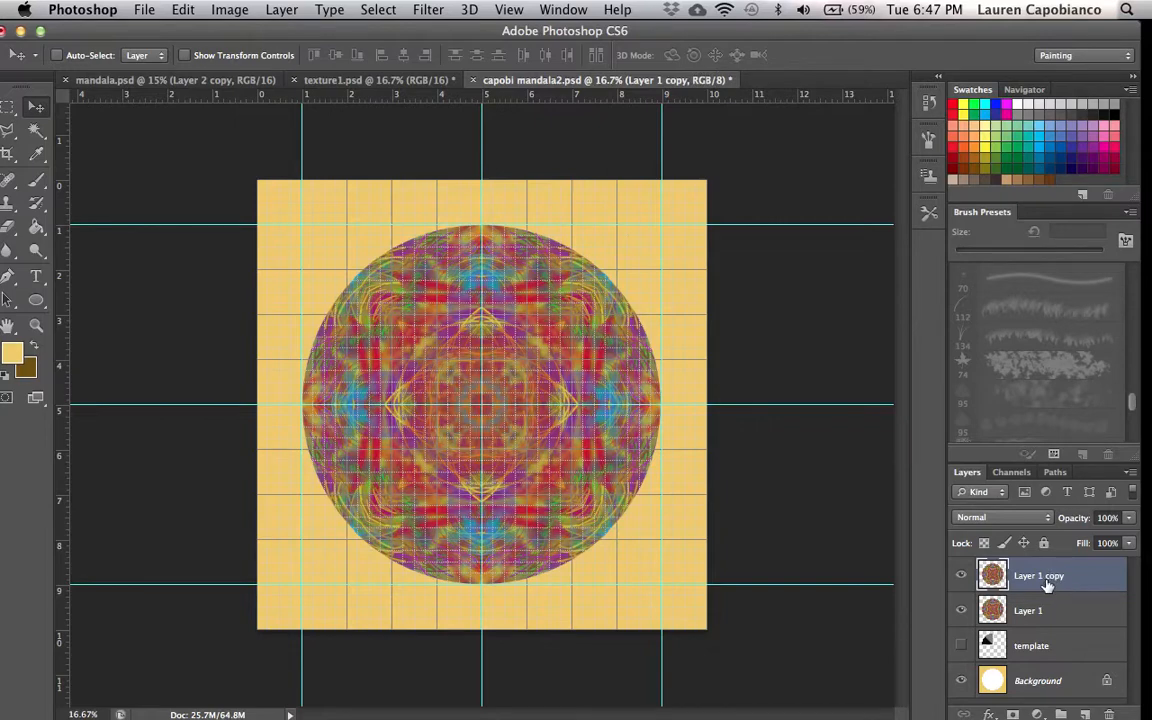
left_click(1127, 518)
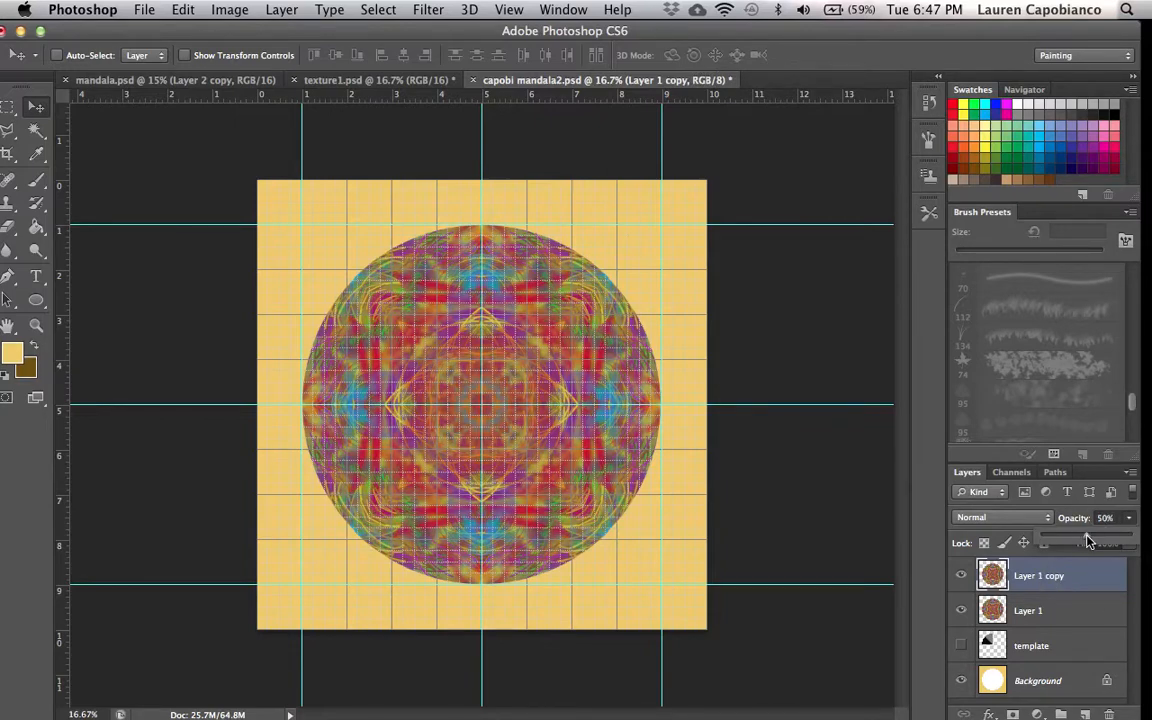
left_click_drag(1083, 540, 1055, 544)
- Rotate the Layer 1 copy 90° clockwise
left_click(182, 11)
mouse_move(260, 413)
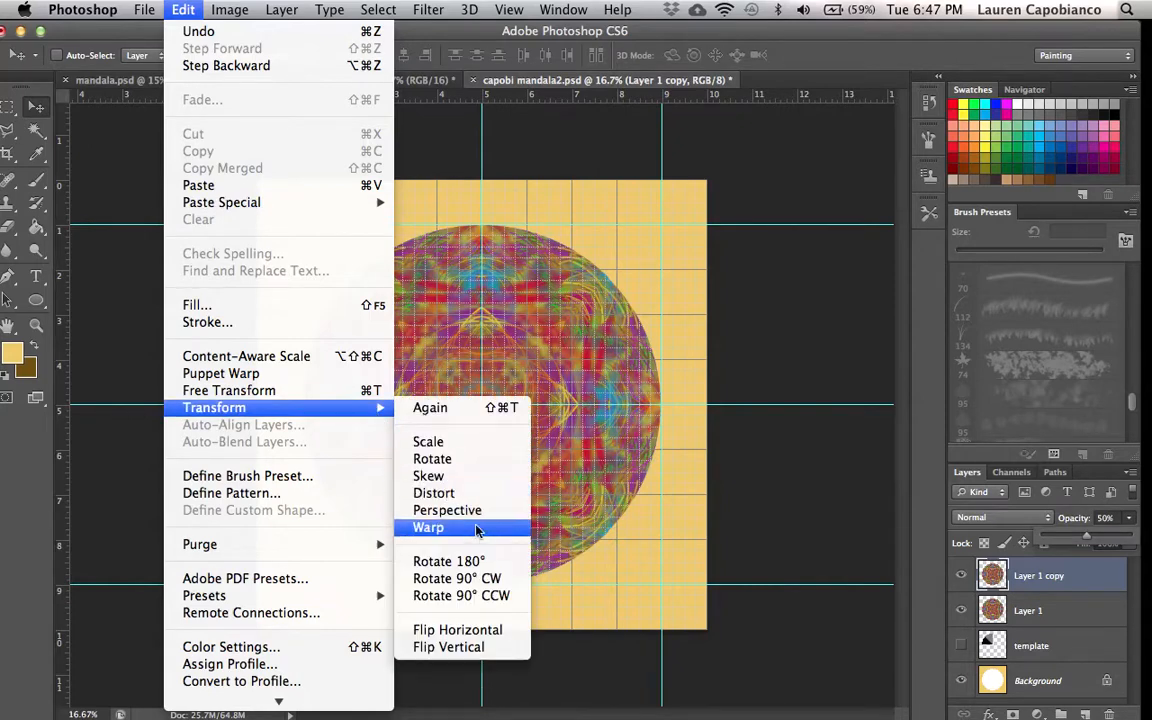
left_click(478, 580)
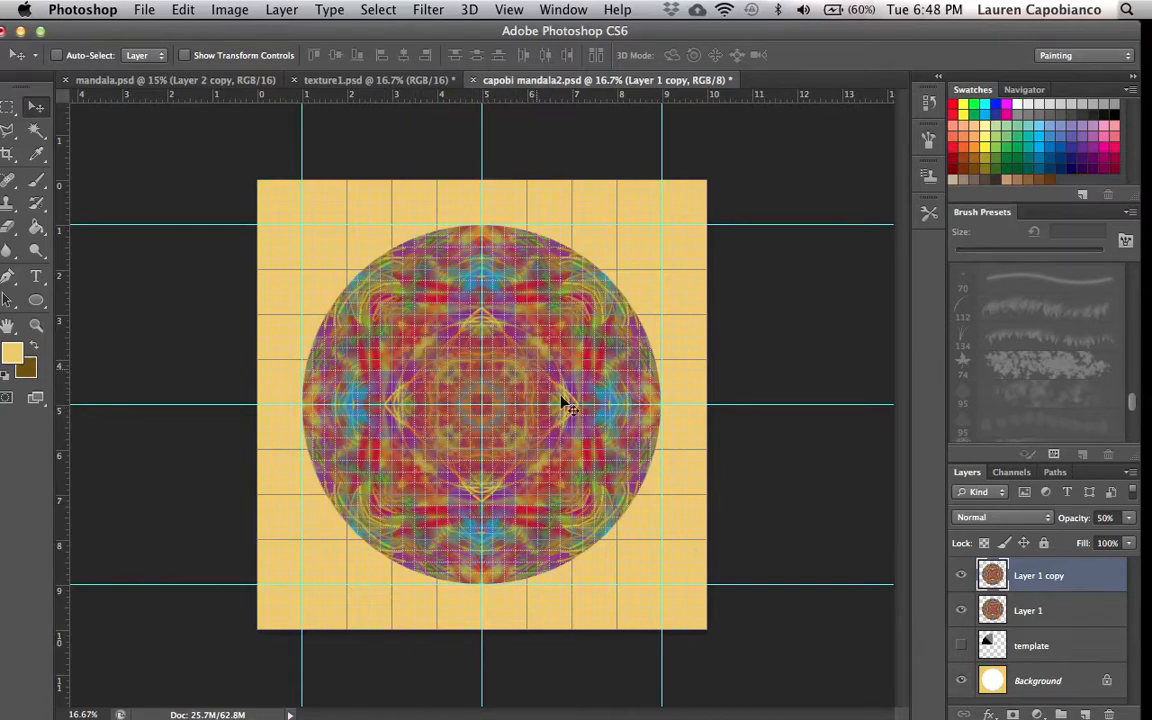
left_click(962, 577)
left_click_drag(158, 28, 169, 30)
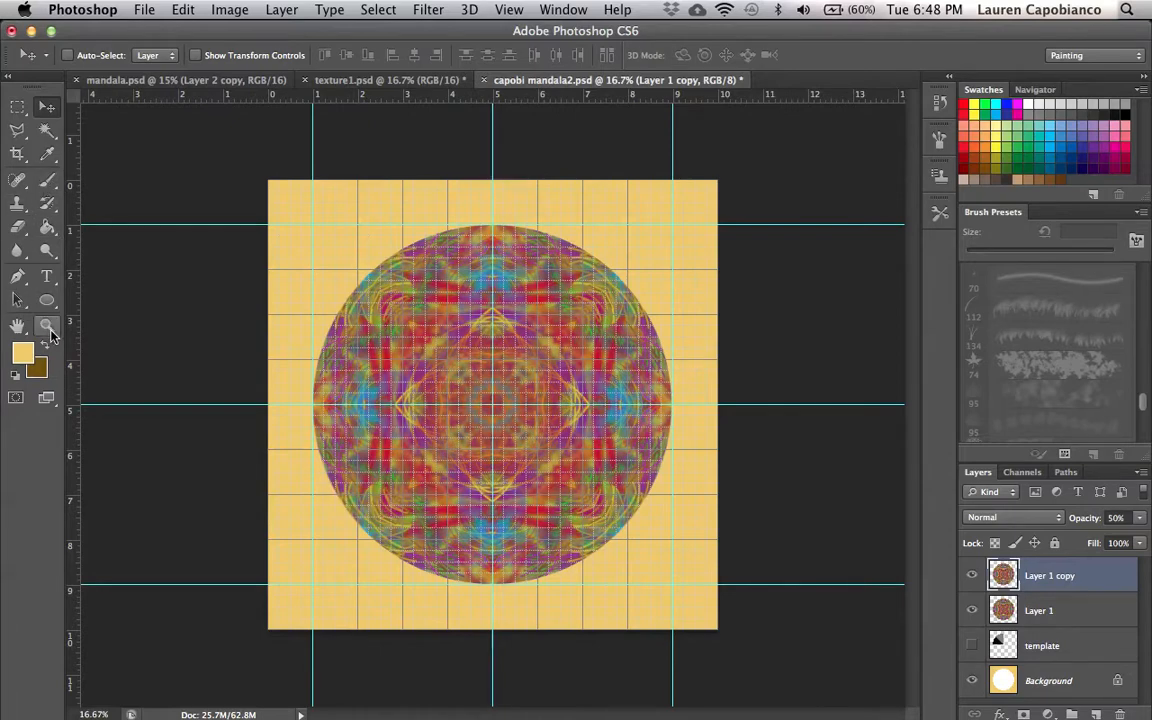
- Try applying a gradient with the Gradient Tool on the Layer 1 copy and undo it
left_click(18, 155)
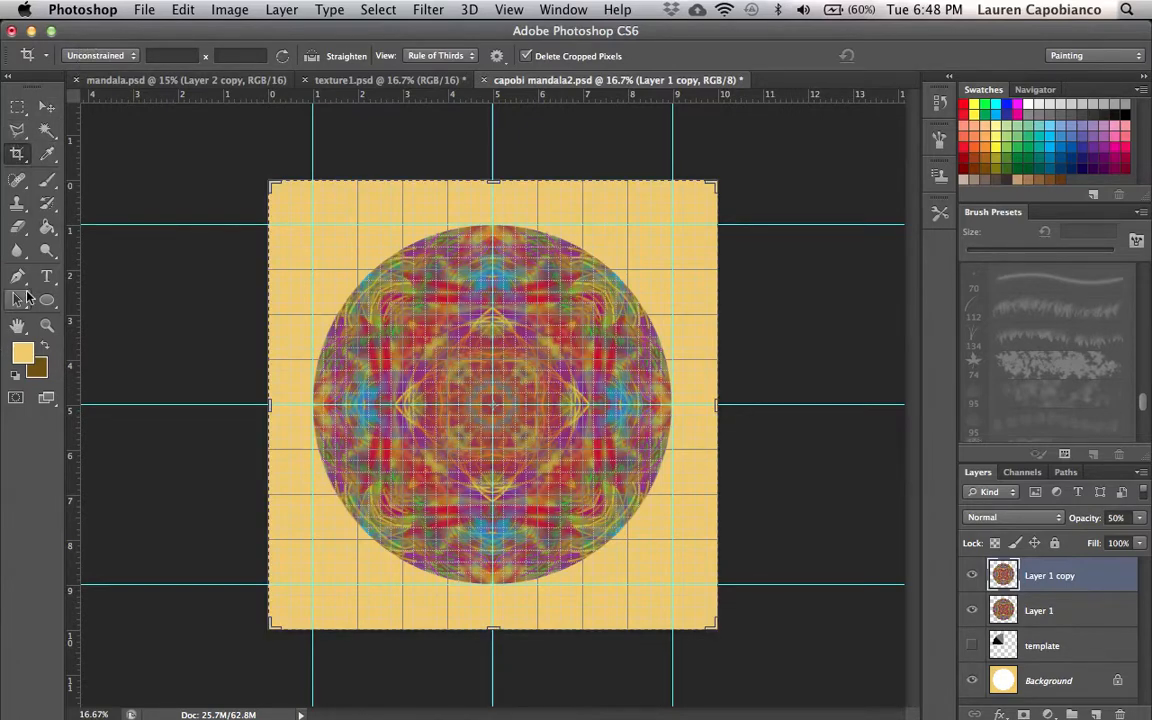
left_click(47, 225)
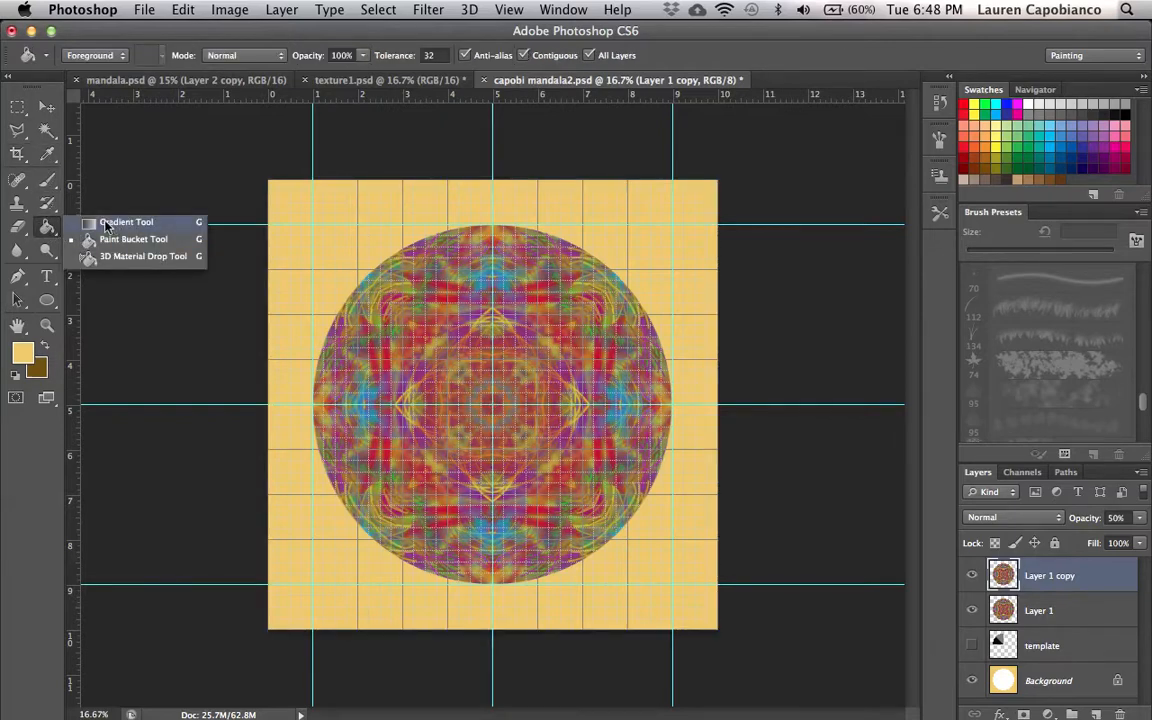
left_click(118, 222)
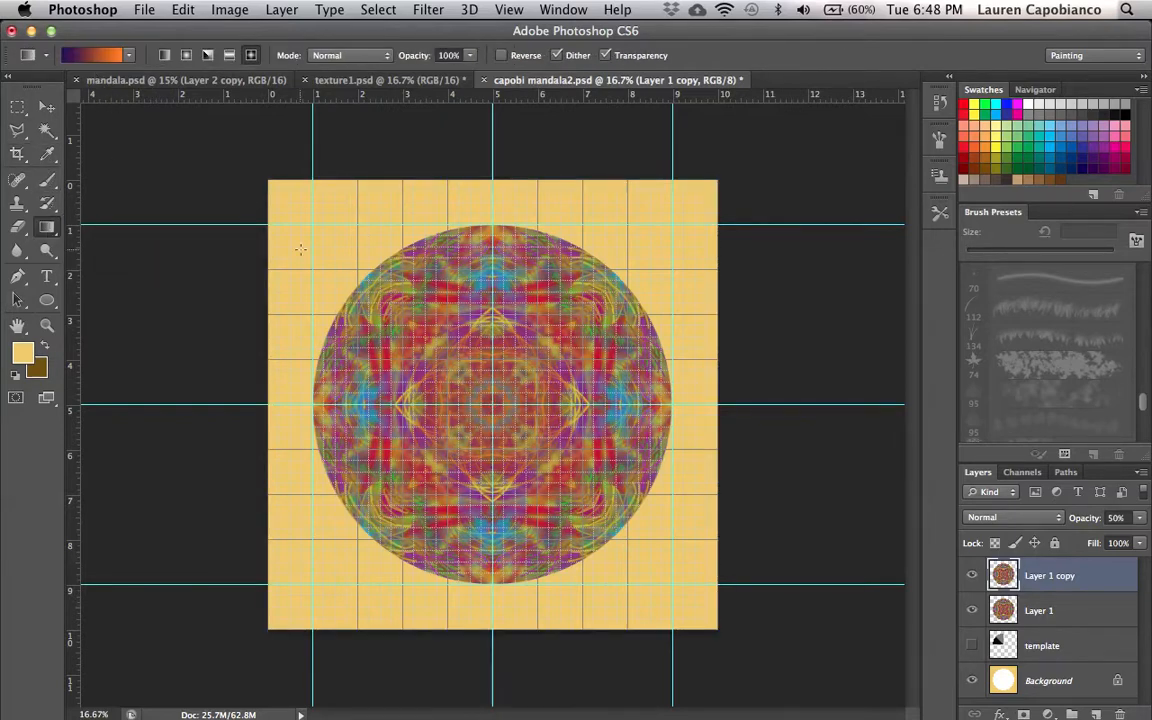
mouse_move(281, 192)
left_mouse_down()
mouse_move(585, 486)
mouse_move(249, 257)
mouse_move(281, 184)
left_mouse_up()
left_click(182, 12)
left_click(178, 31)
- Select the Background layer and fill it with a diagonal purple-to-orange gradient, redrawing it several times
left_click(1060, 688)
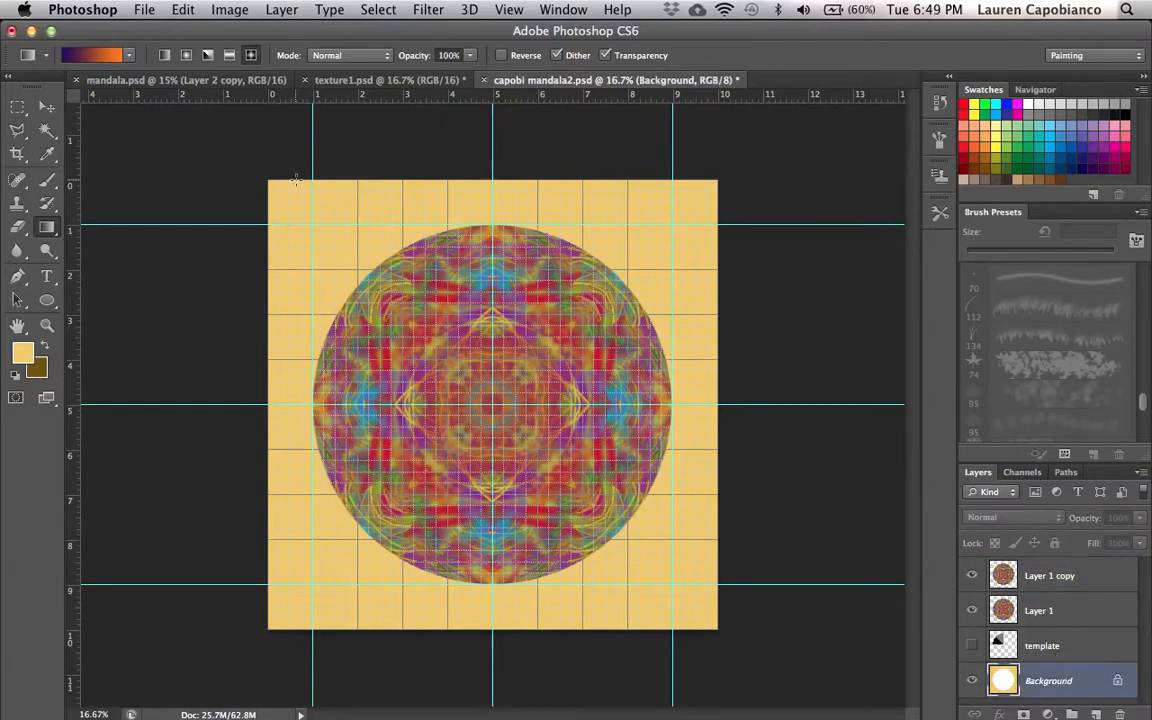
left_click_drag(280, 193, 714, 616)
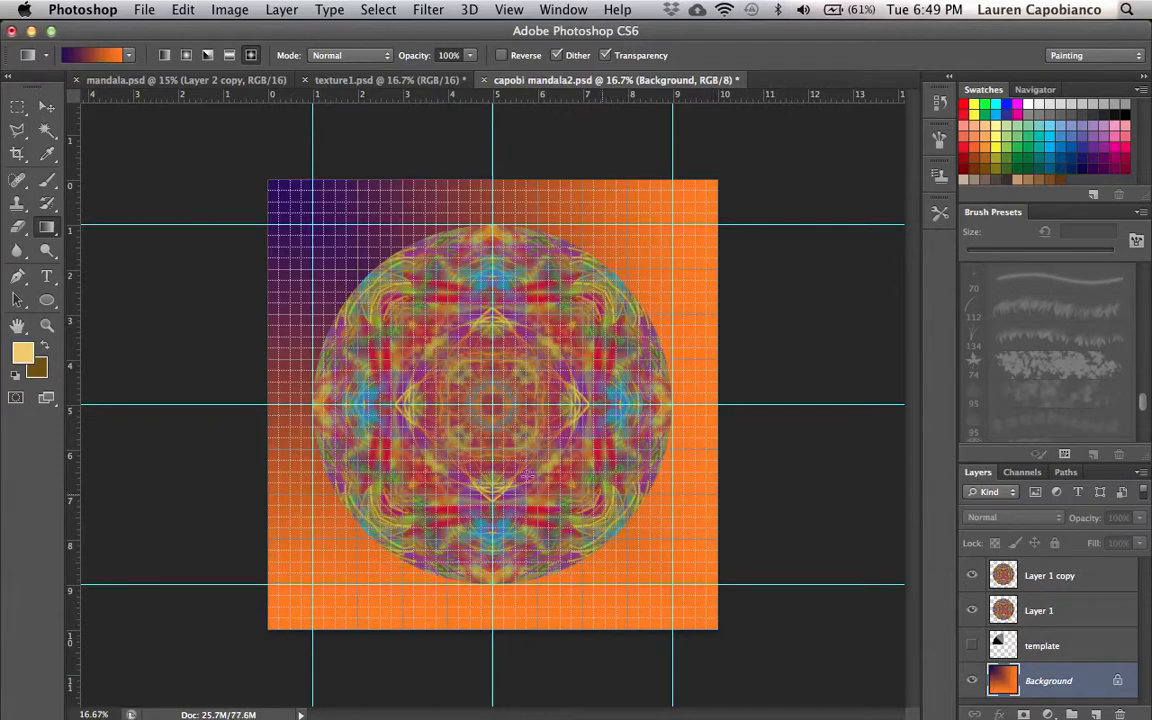
left_click_drag(291, 203, 688, 595)
left_click_drag(352, 270, 665, 561)
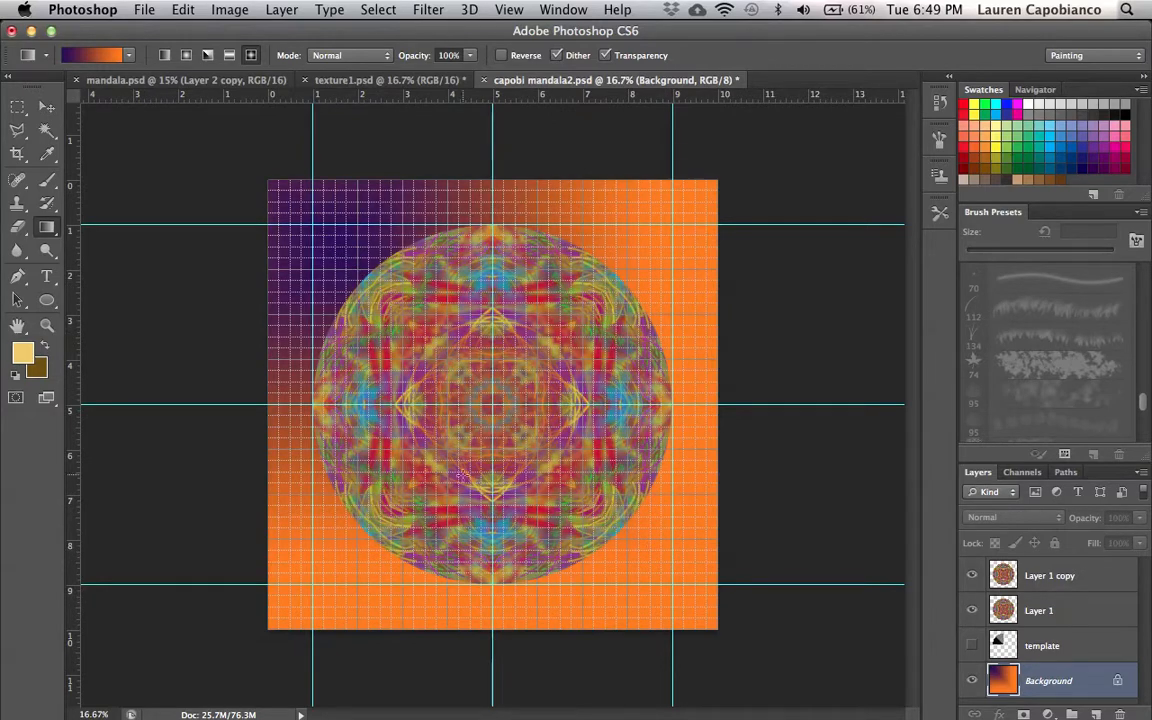
left_click_drag(335, 280, 581, 481)
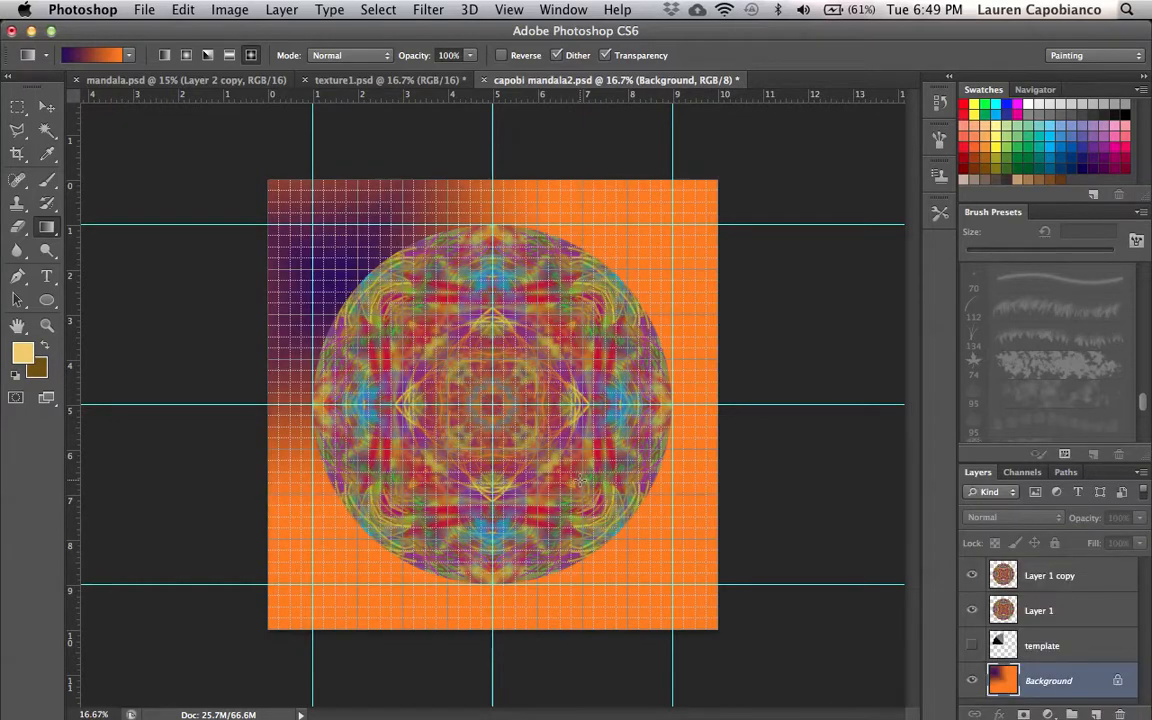
left_click_drag(345, 275, 680, 585)
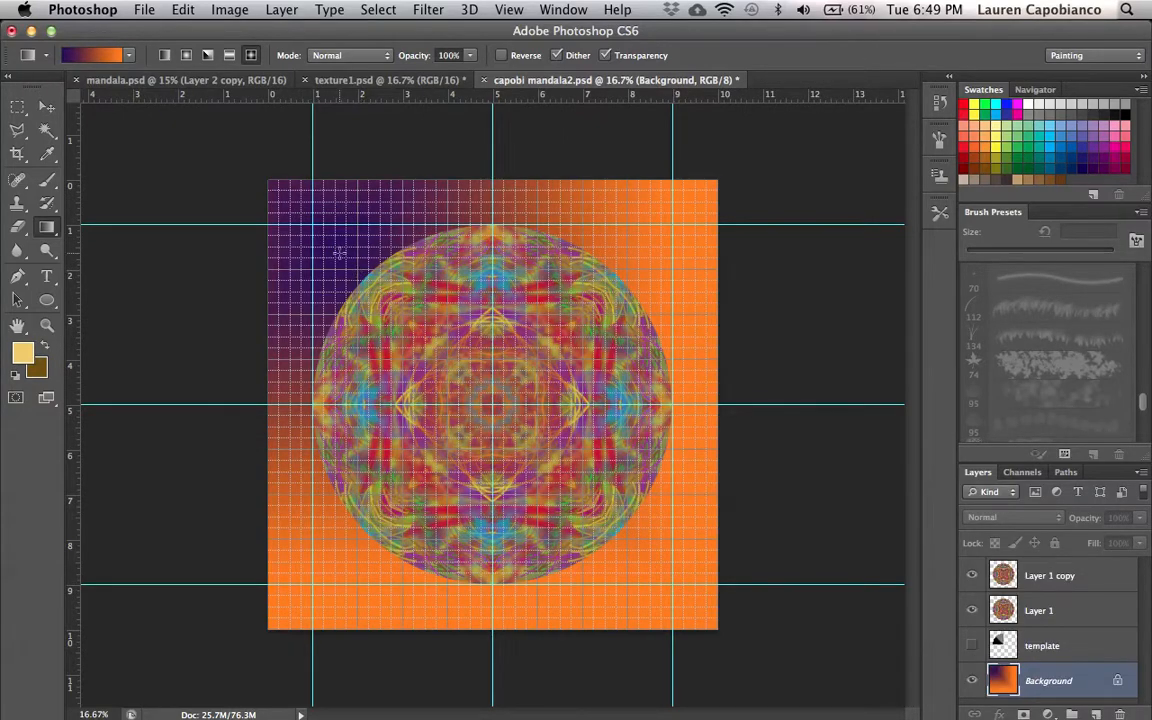
left_click_drag(336, 248, 866, 699)
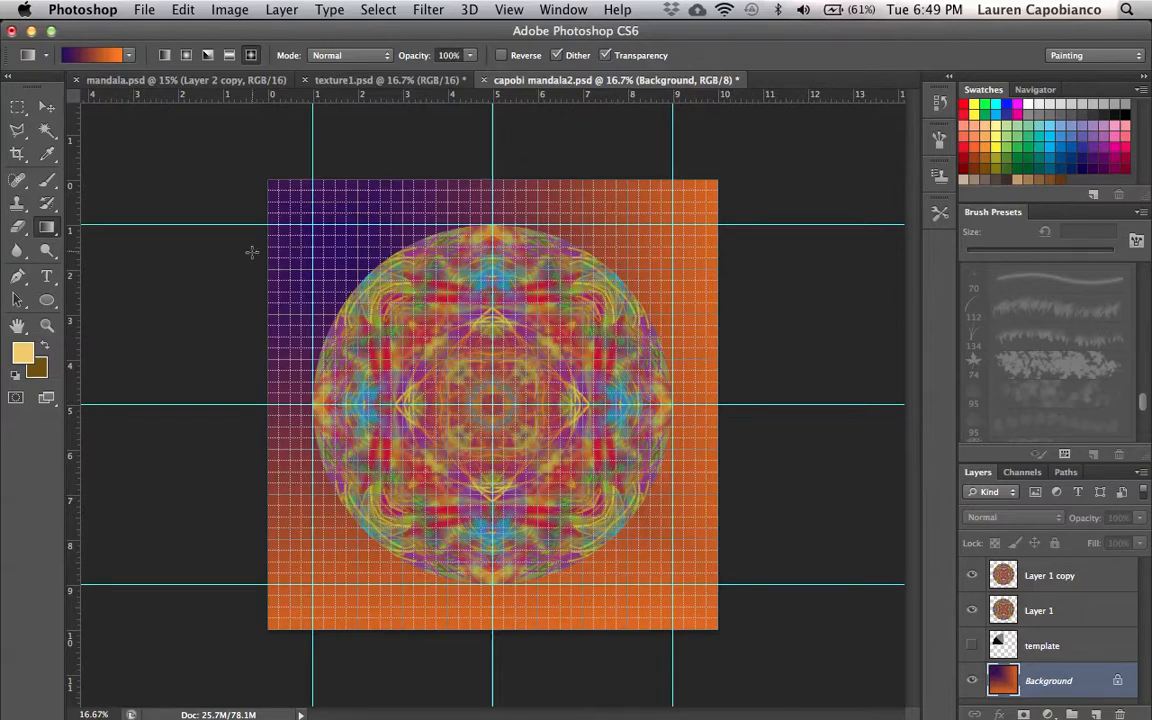
left_click_drag(325, 225, 1145, 718)
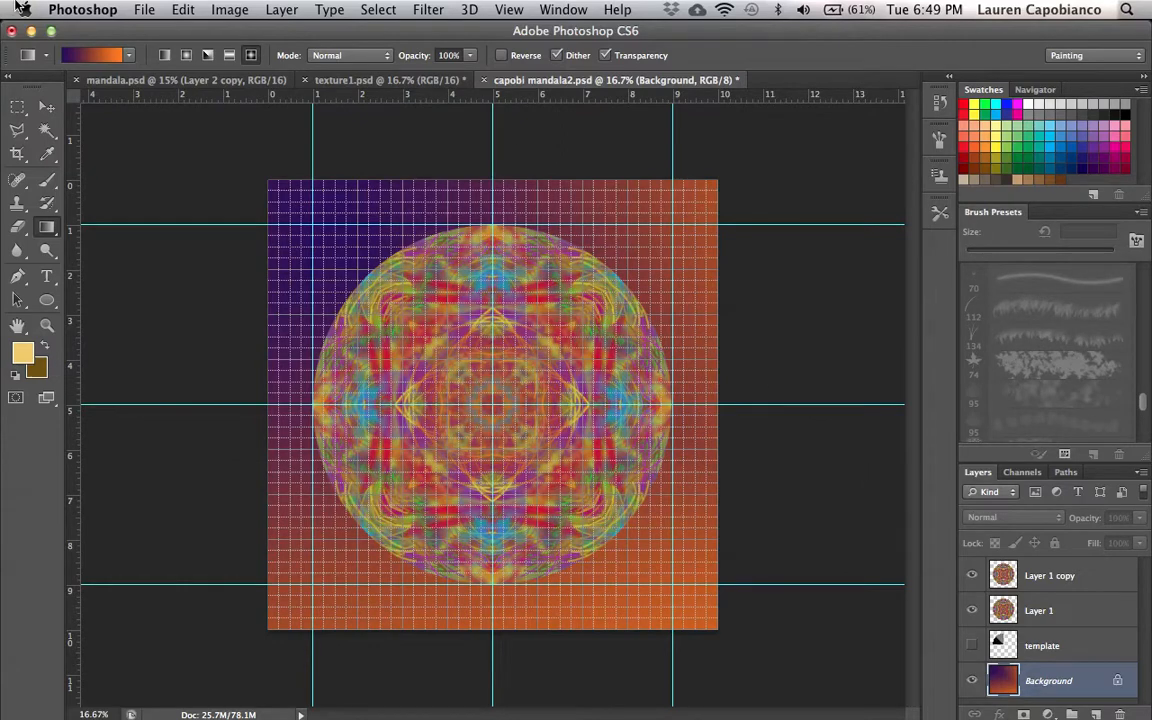
- Select the Layer 1 copy and try the Darken, Multiply and Darker Color blend modes
left_click(46, 106)
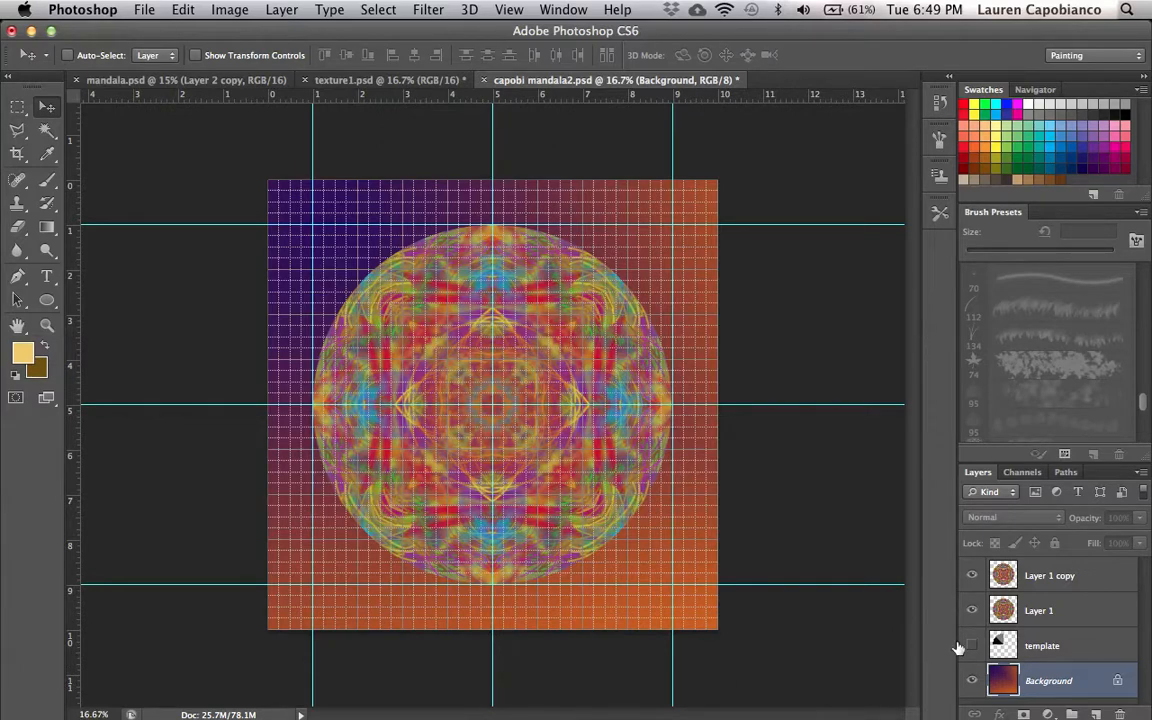
left_click(1058, 581)
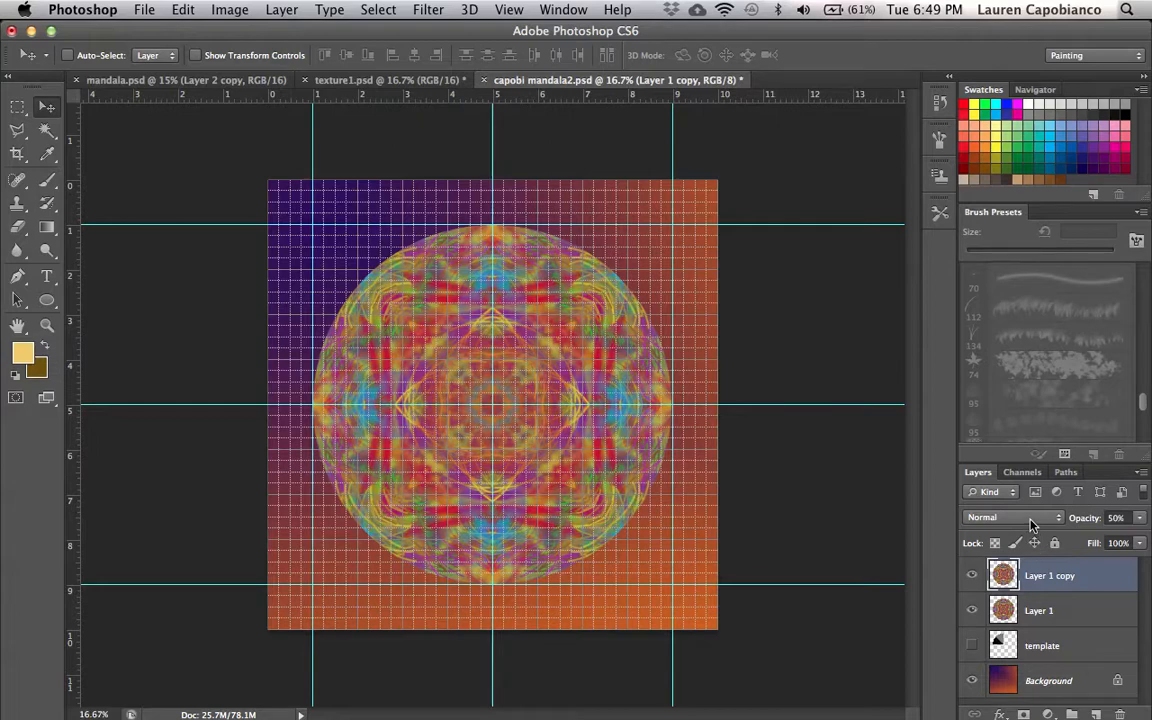
left_click(1022, 523)
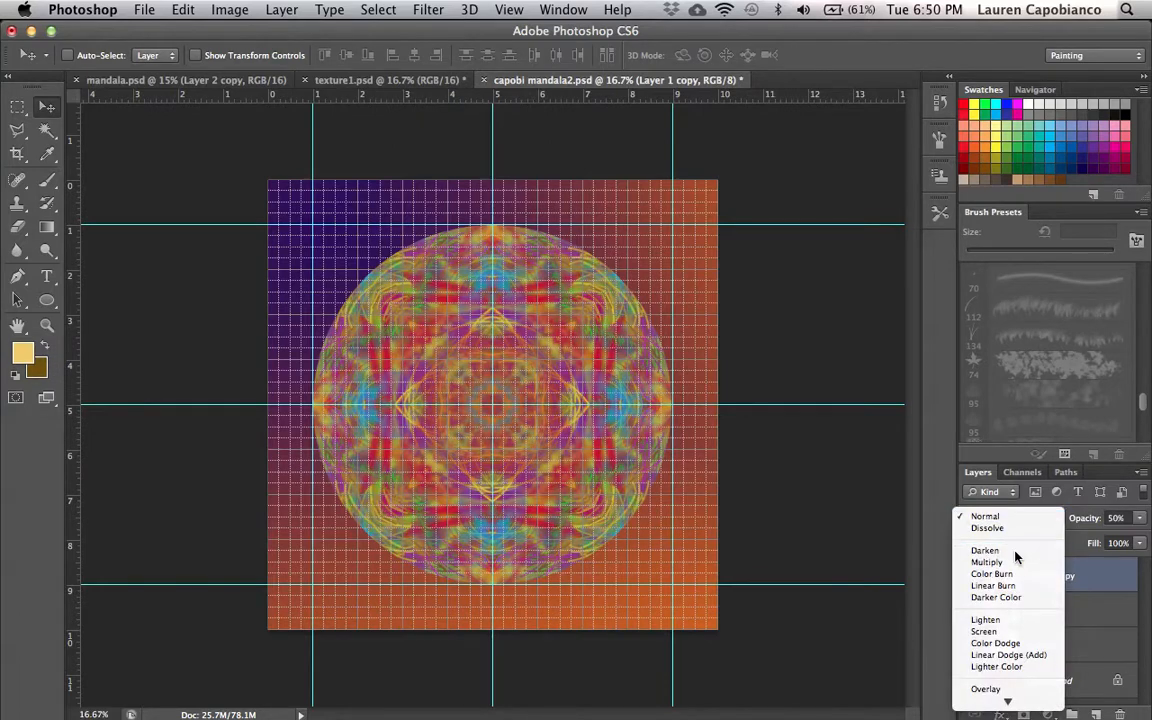
left_click(1015, 551)
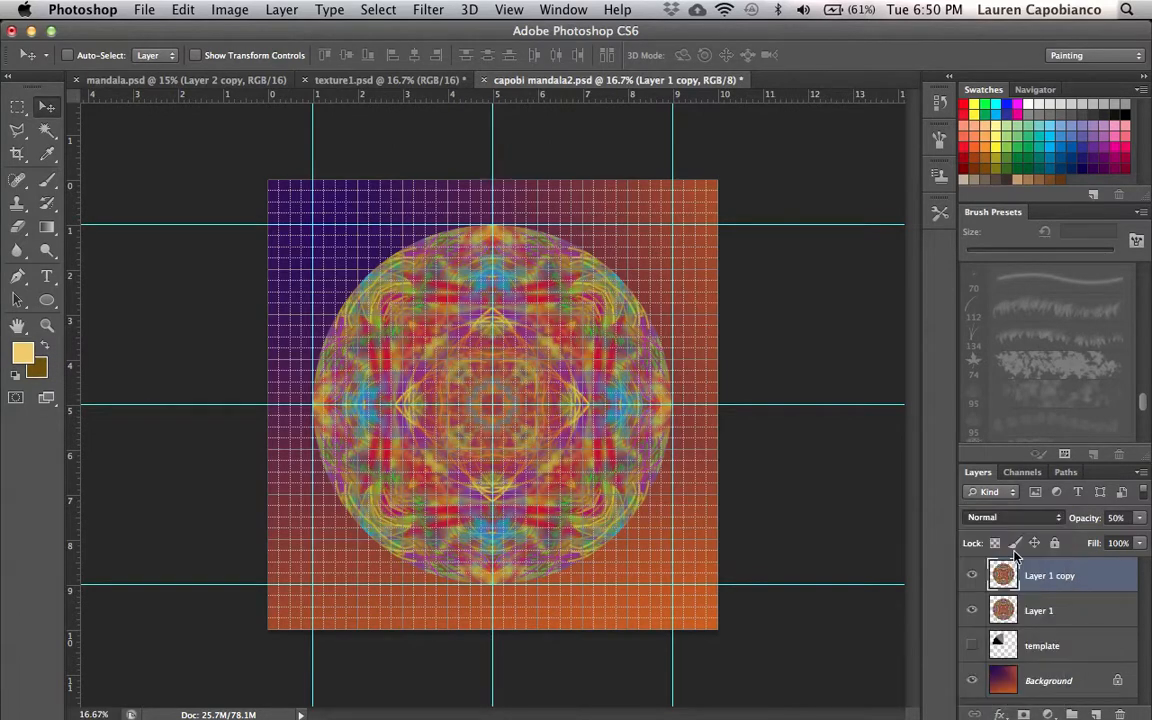
left_click(1012, 520)
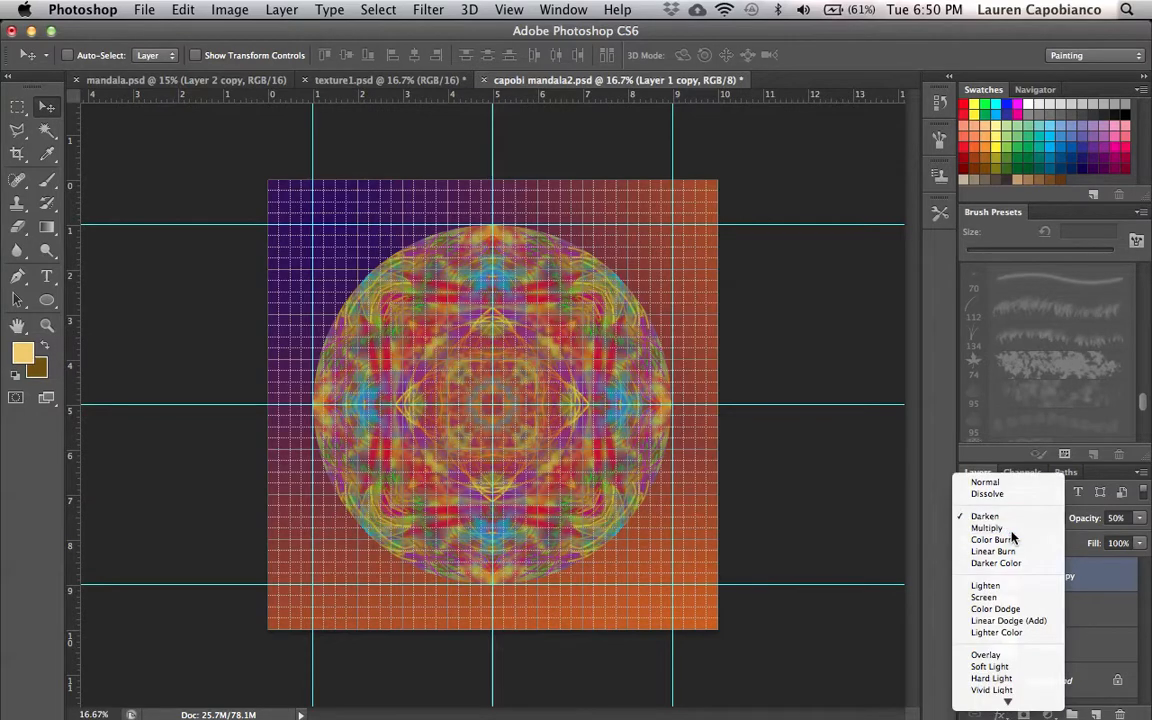
left_click(1013, 534)
left_click(1012, 518)
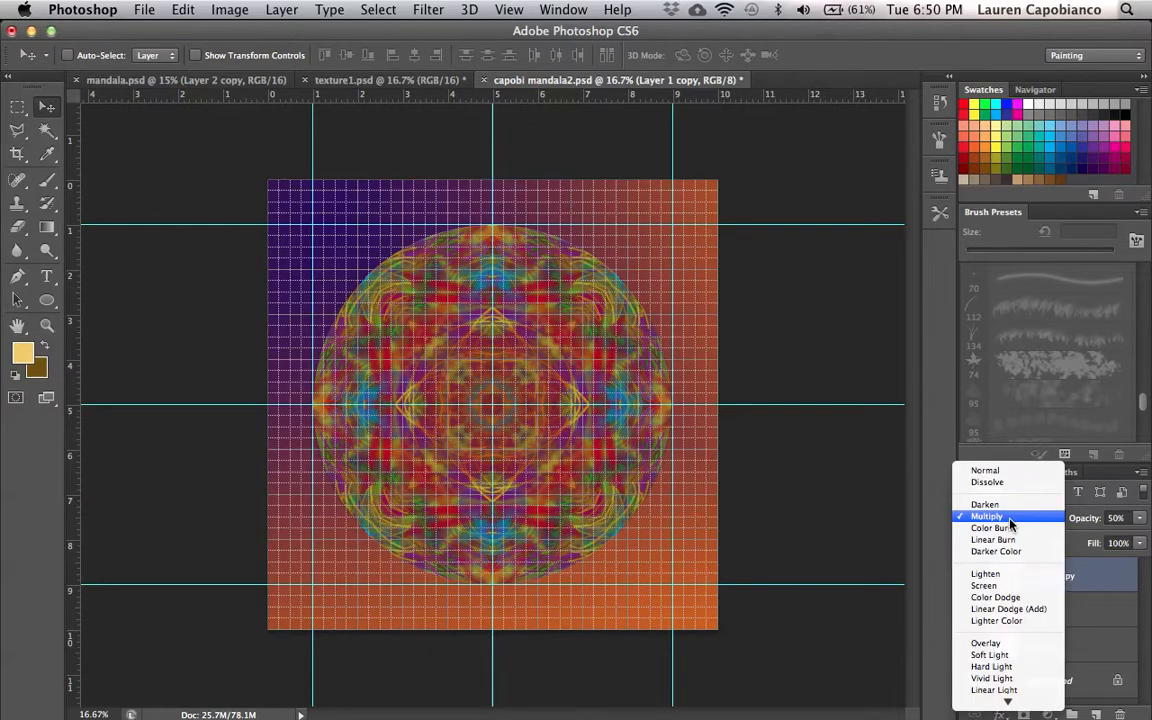
left_click(1002, 553)
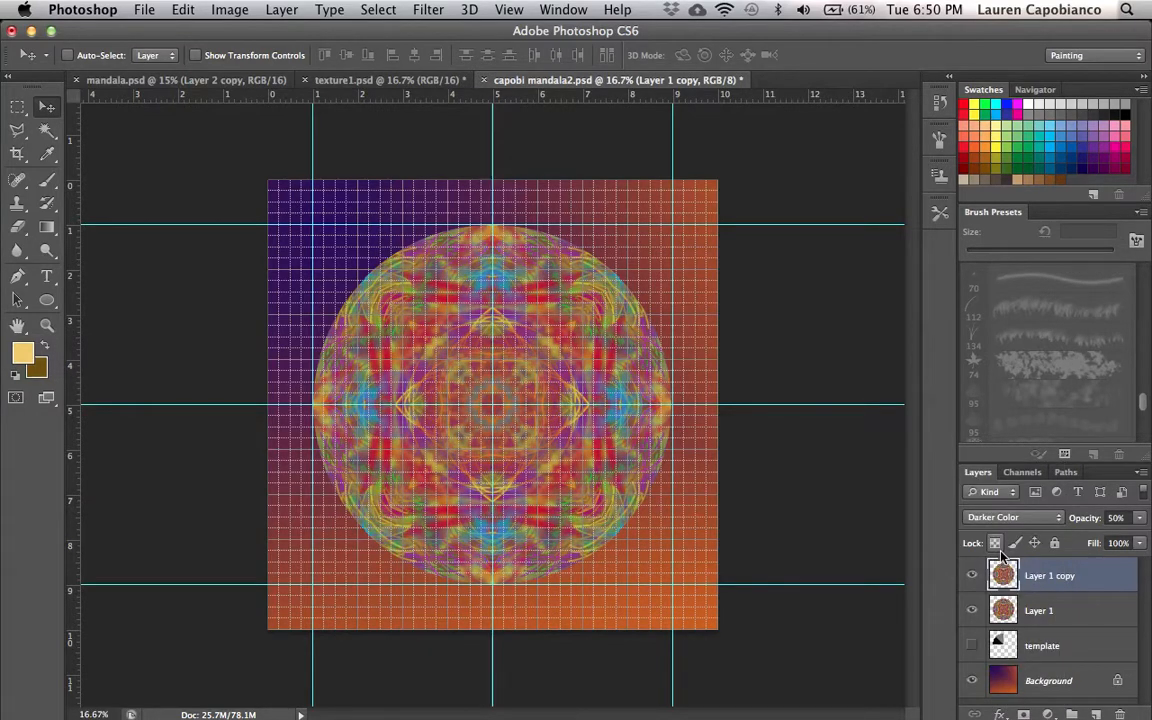
- Hide the grid over the canvas
left_click(519, 11)
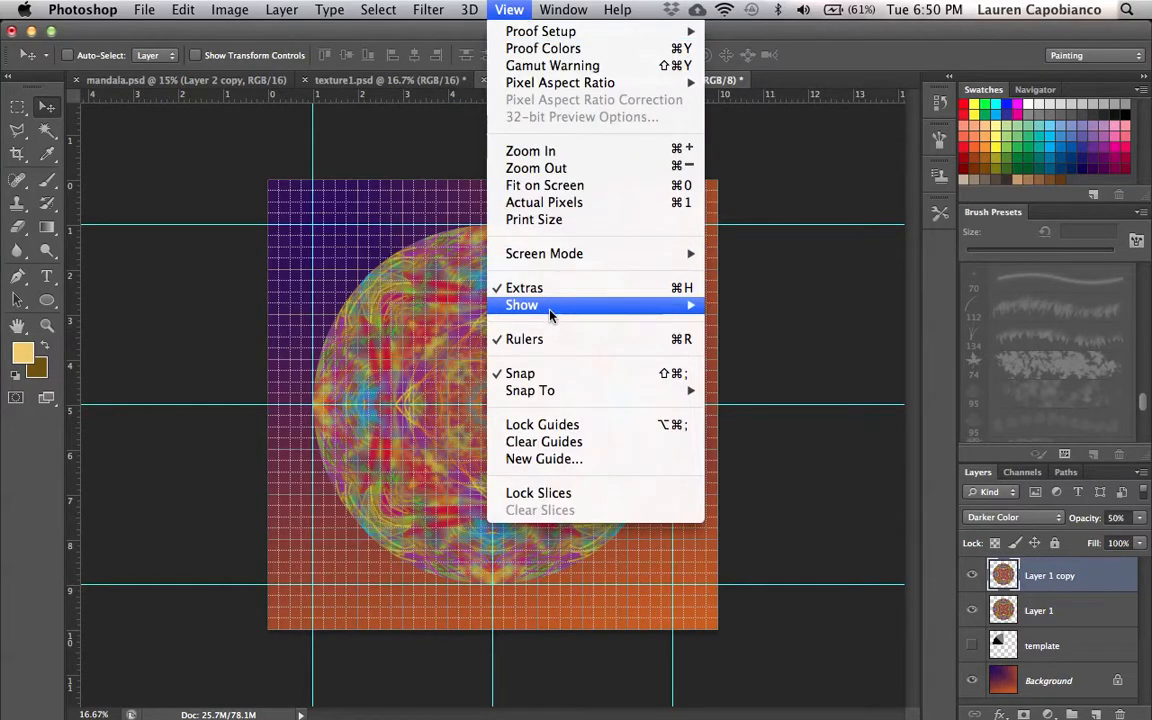
mouse_move(560, 305)
left_click(750, 356)
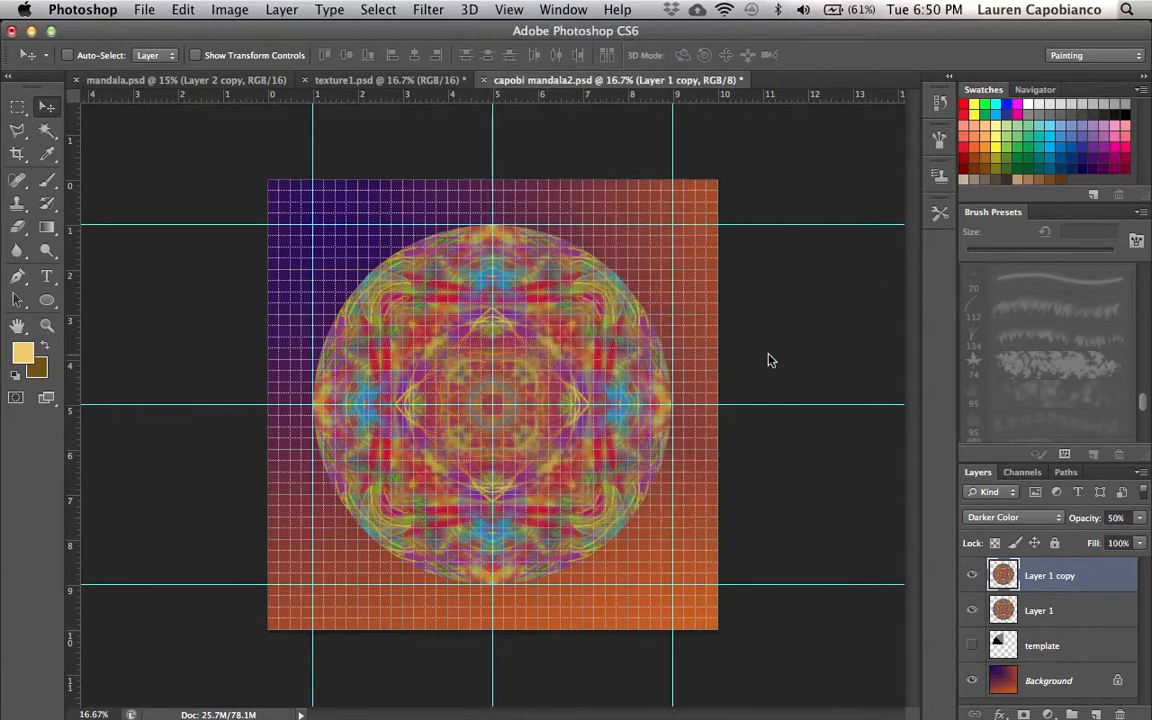
- Try the Lighten, Screen, Color Dodge and Linear Dodge blend modes on the Layer 1 copy, then set it to Overlay
left_click(995, 523)
left_click(996, 541)
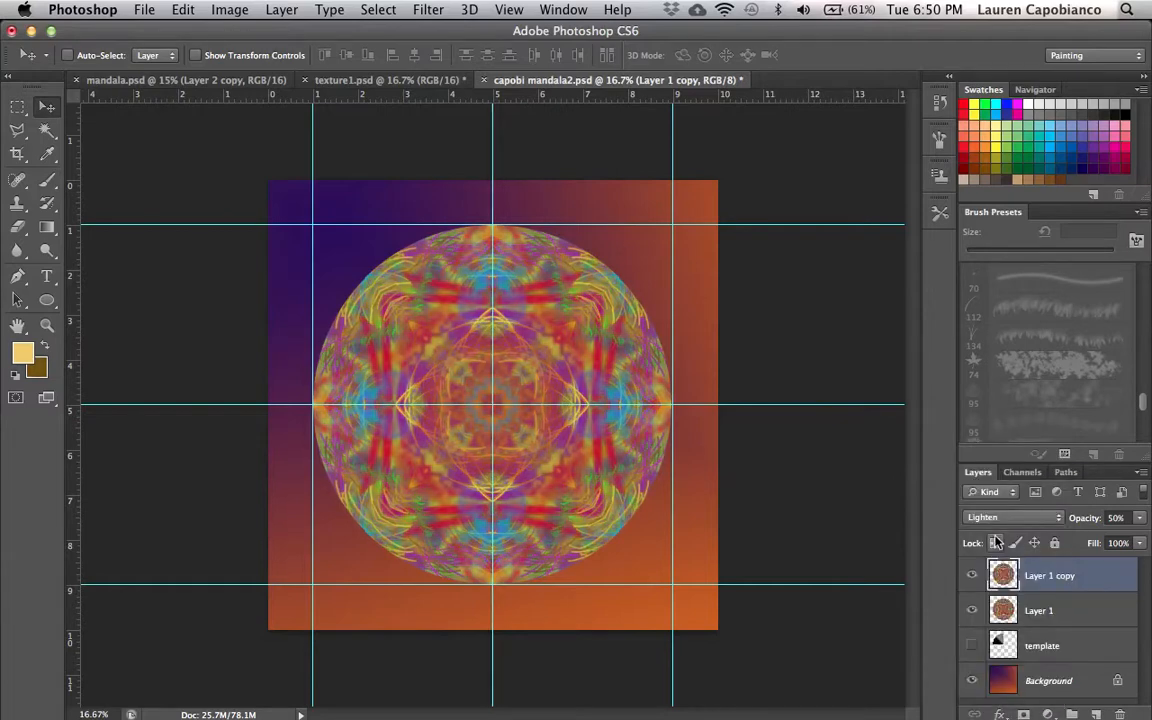
left_click(1005, 519)
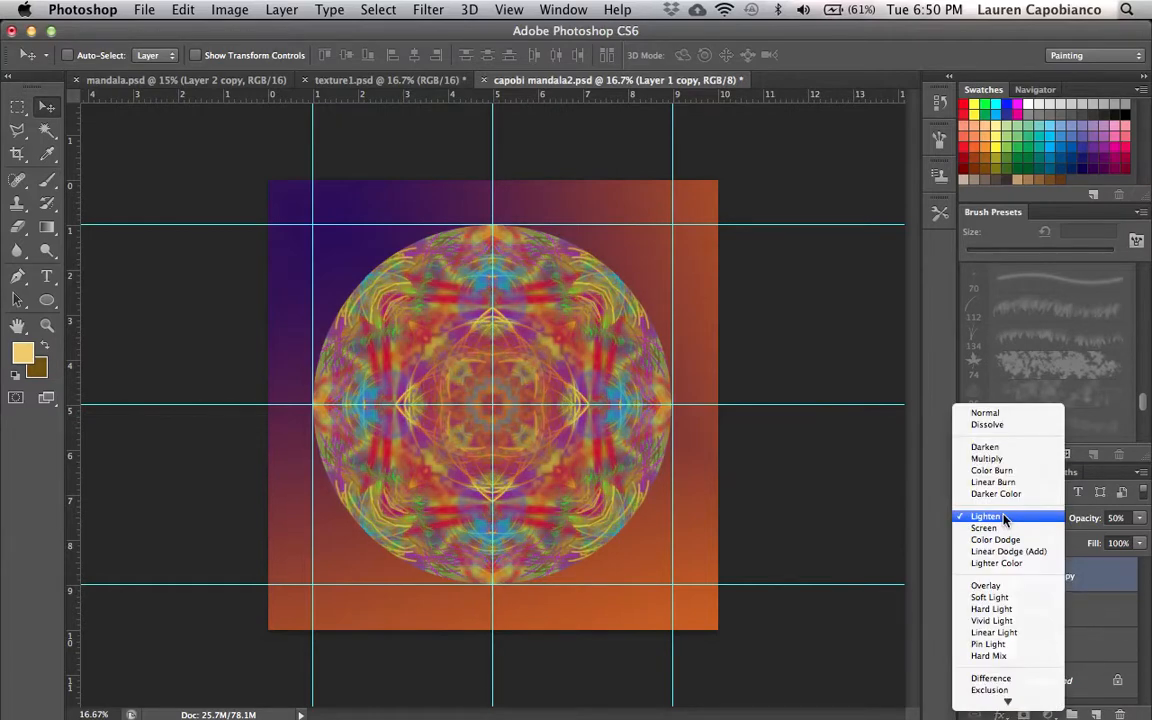
left_click(998, 537)
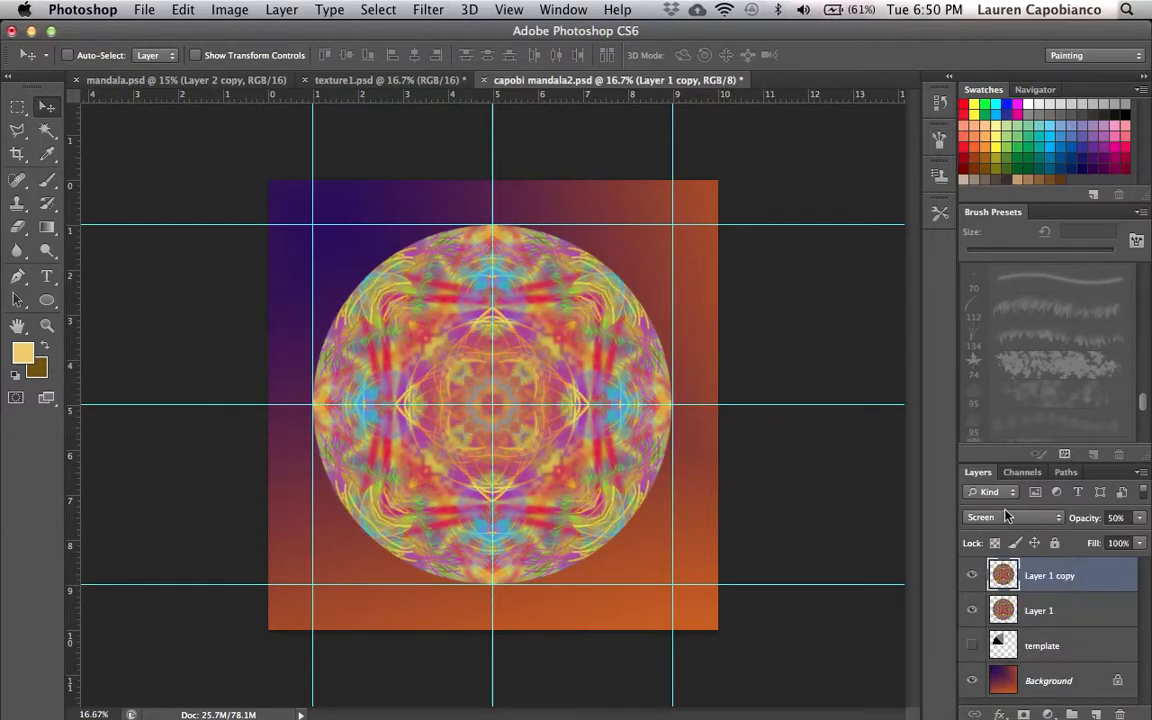
left_click(1006, 516)
left_click(1000, 524)
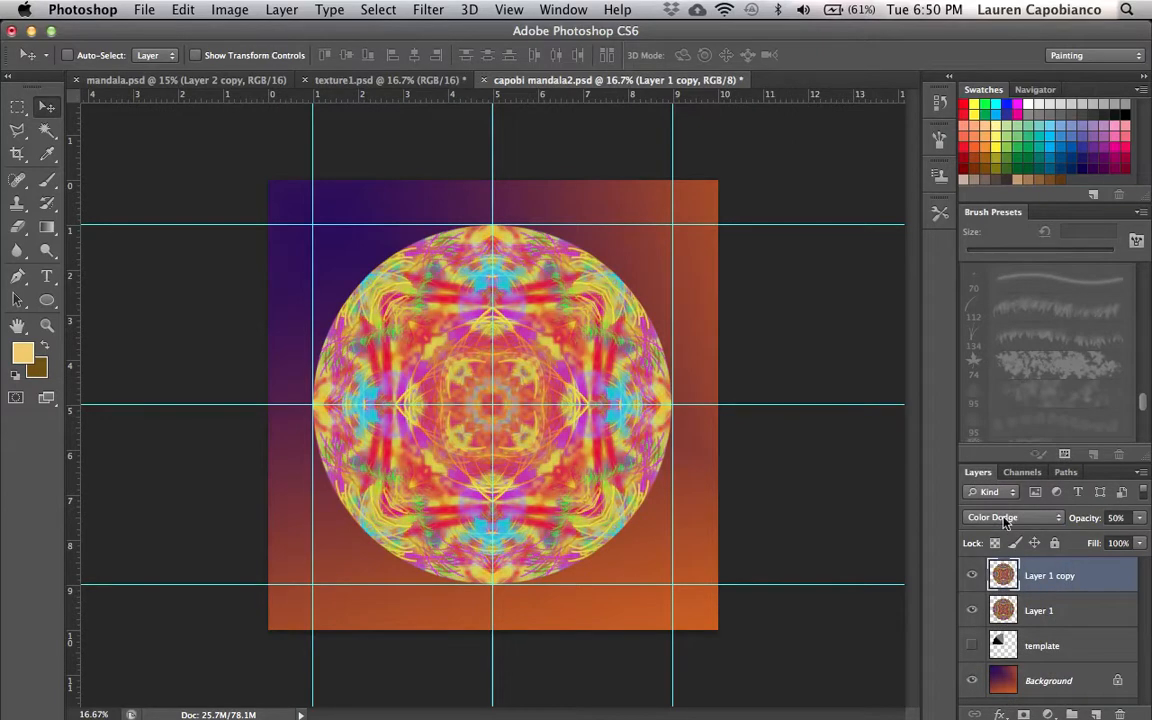
left_click(1006, 519)
left_click(999, 530)
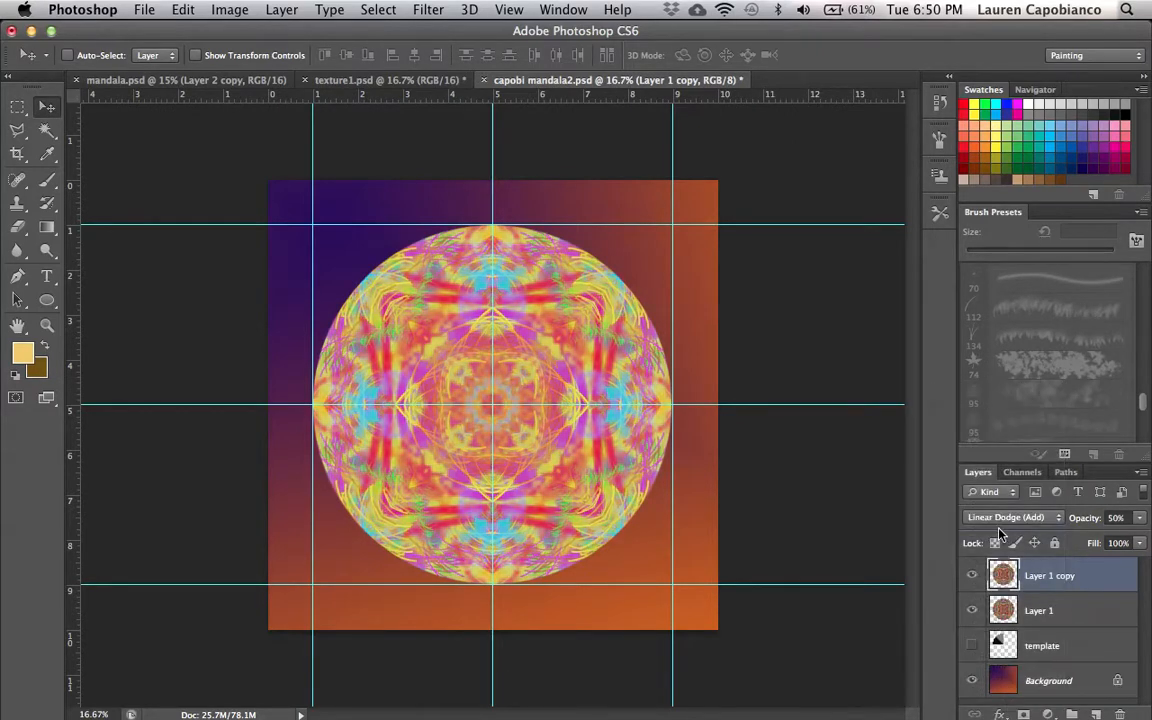
left_click(1006, 517)
left_click(990, 550)
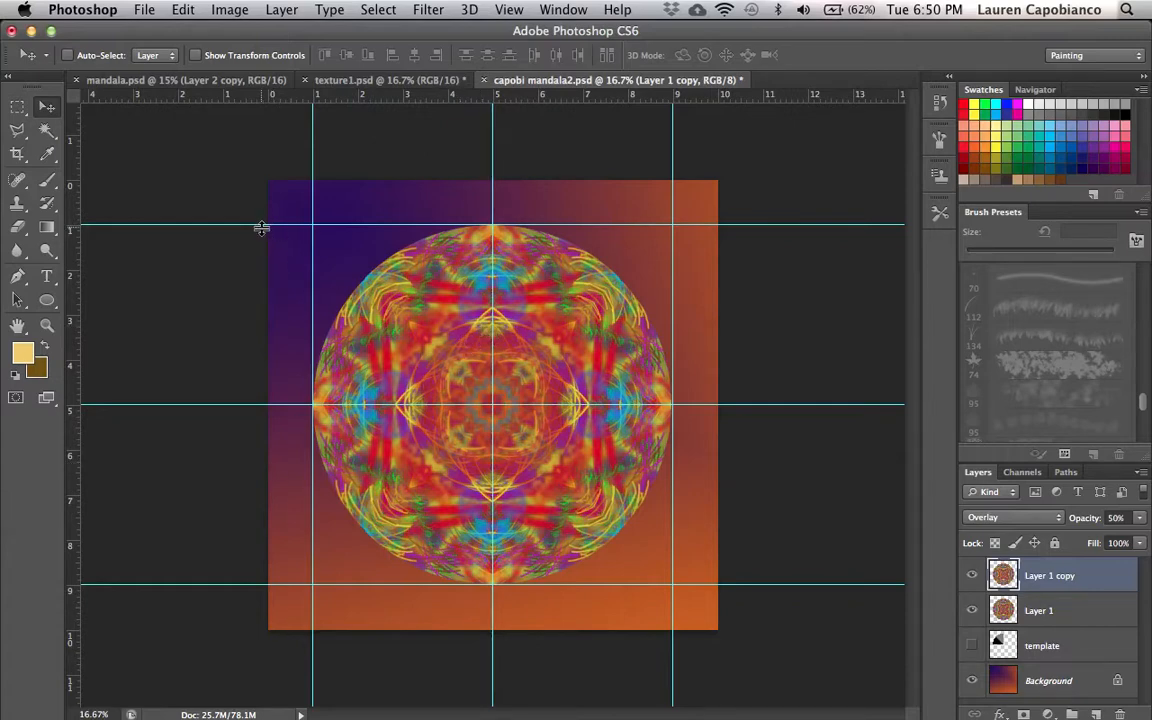
- Remove the horizontal guides at 1 inch and 5 inches
left_click_drag(249, 224, 261, 109)
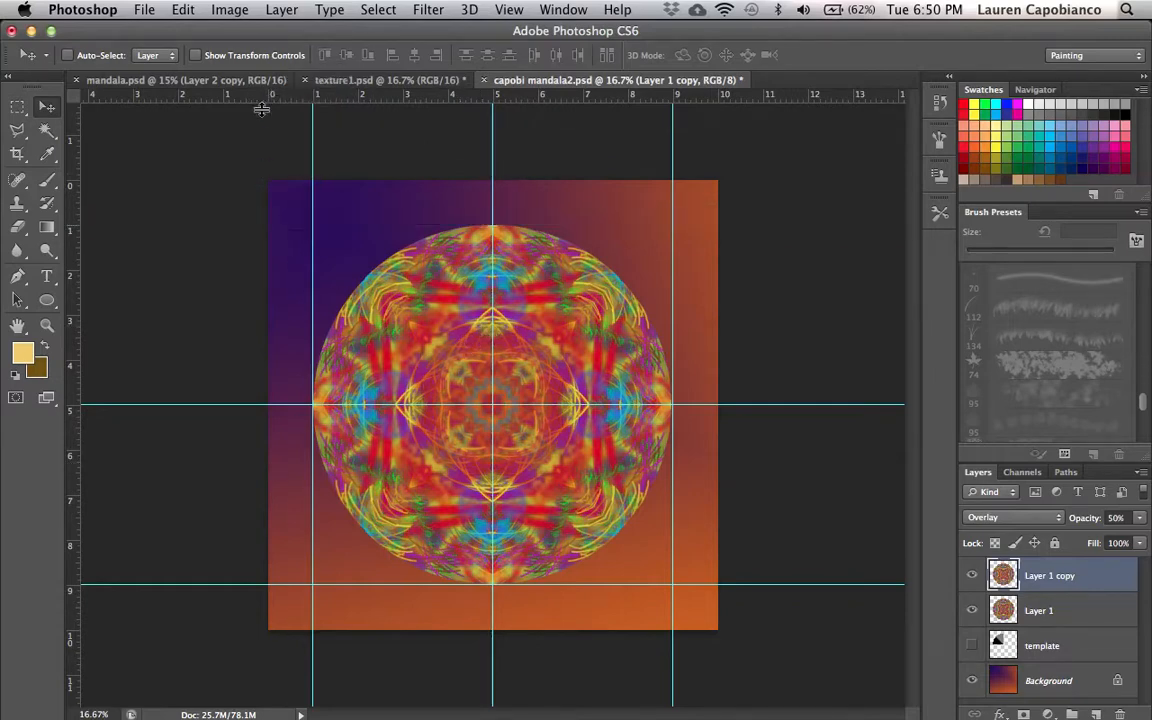
left_click_drag(175, 405, 240, 96)
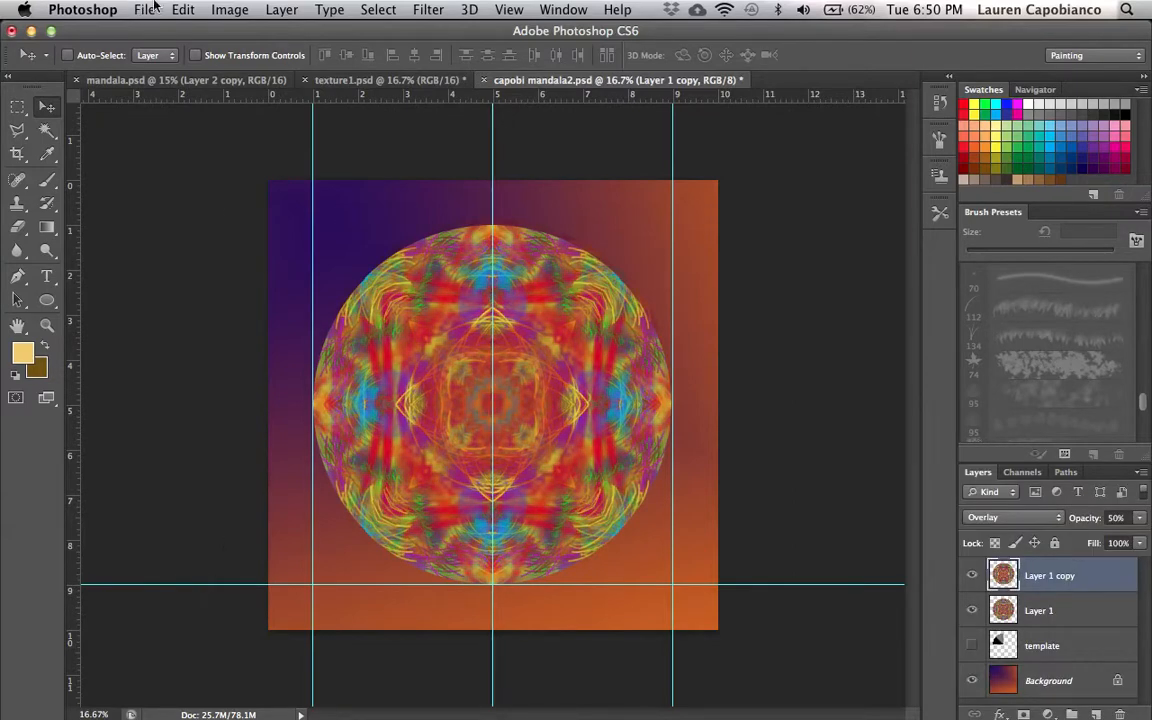
- Remove the remaining horizontal guide at 9 inches and the three vertical guides at 1, 5 and 9 inches
left_click(182, 10)
left_click(215, 31)
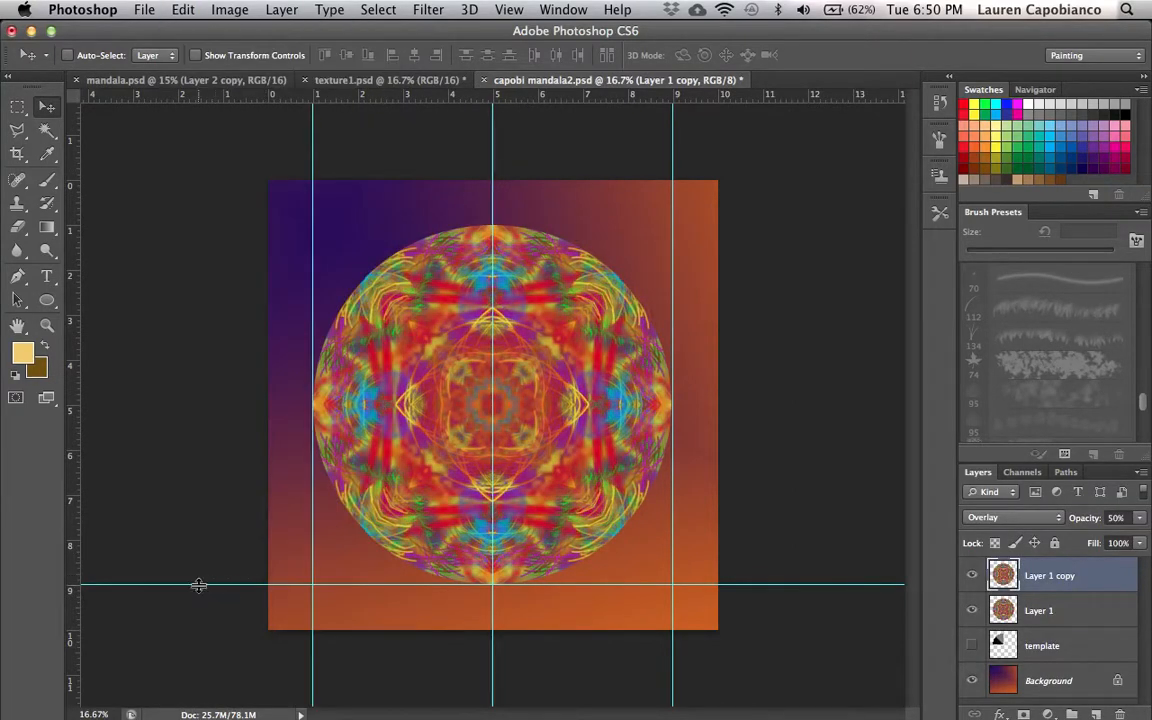
left_click_drag(188, 585, 236, 94)
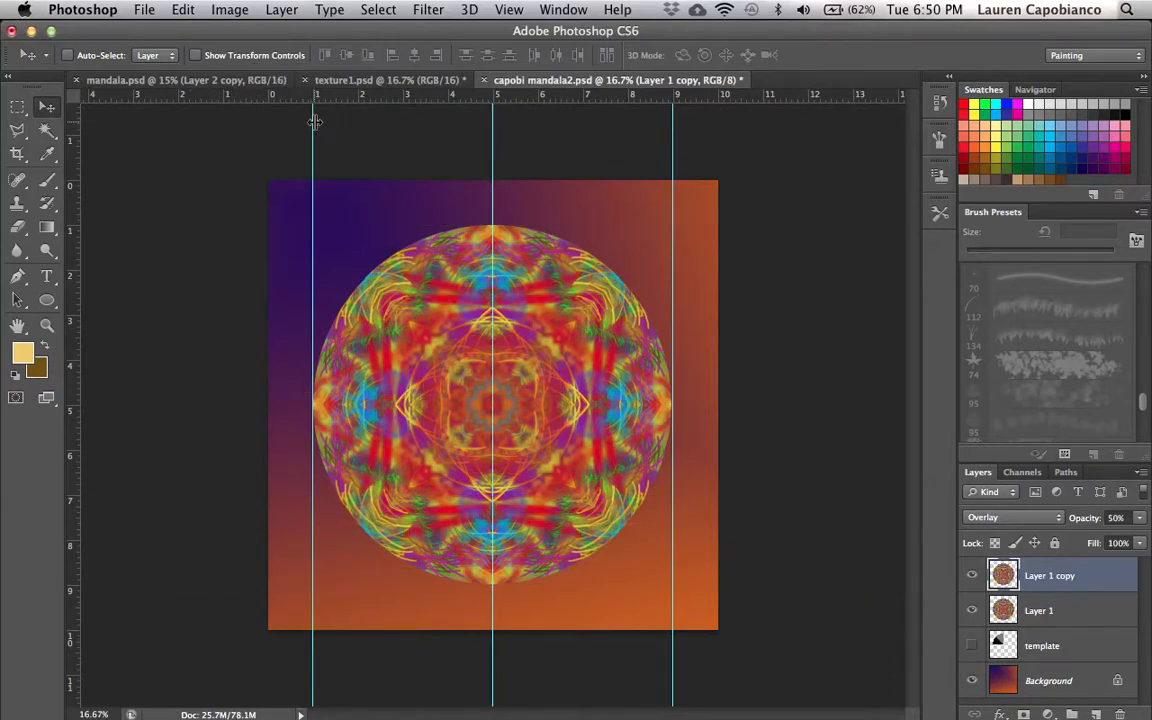
left_click_drag(293, 131, 71, 202)
left_click_drag(303, 172, 68, 224)
left_click_drag(673, 138, 72, 249)
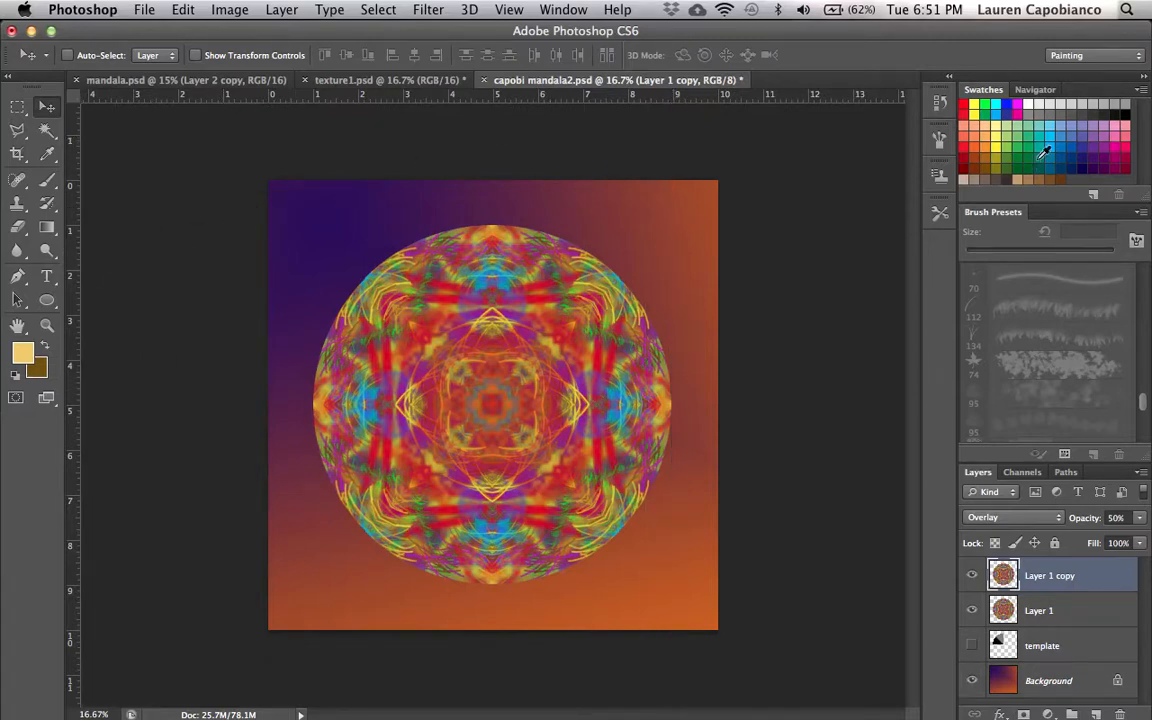
- Save the document as capobi mandala2.psd in Photoshop format on the Desktop, replacing the existing file with Maximize Compatibility on
left_click(145, 9)
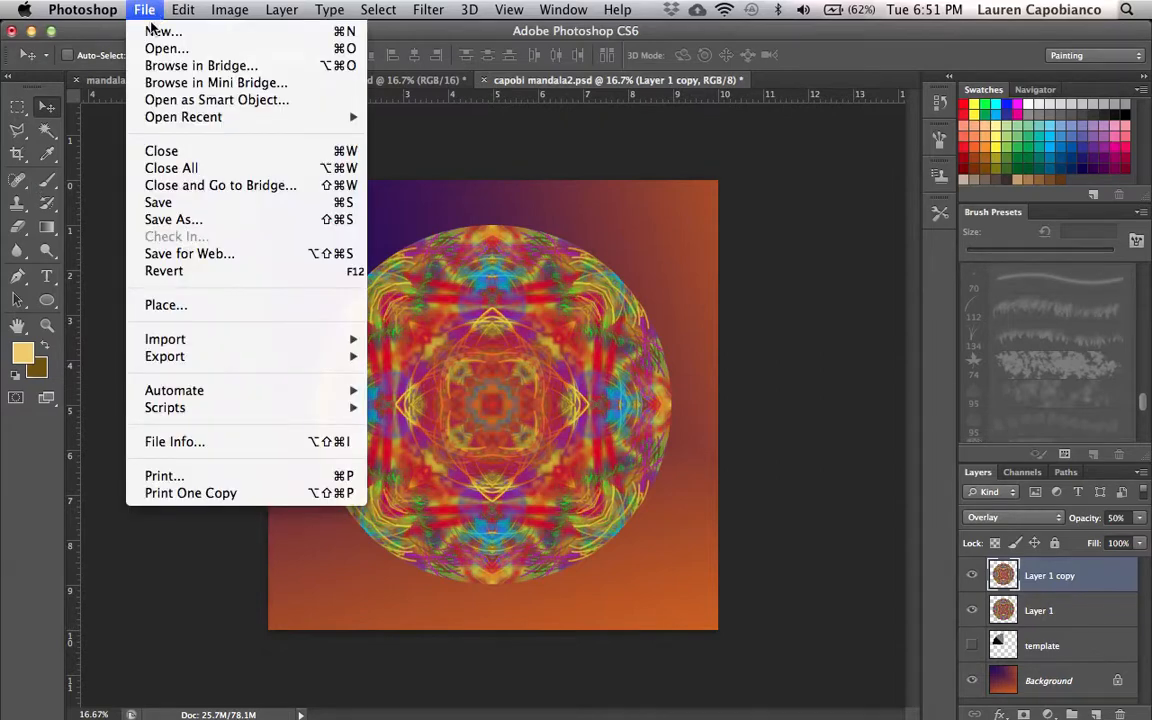
left_click(152, 217)
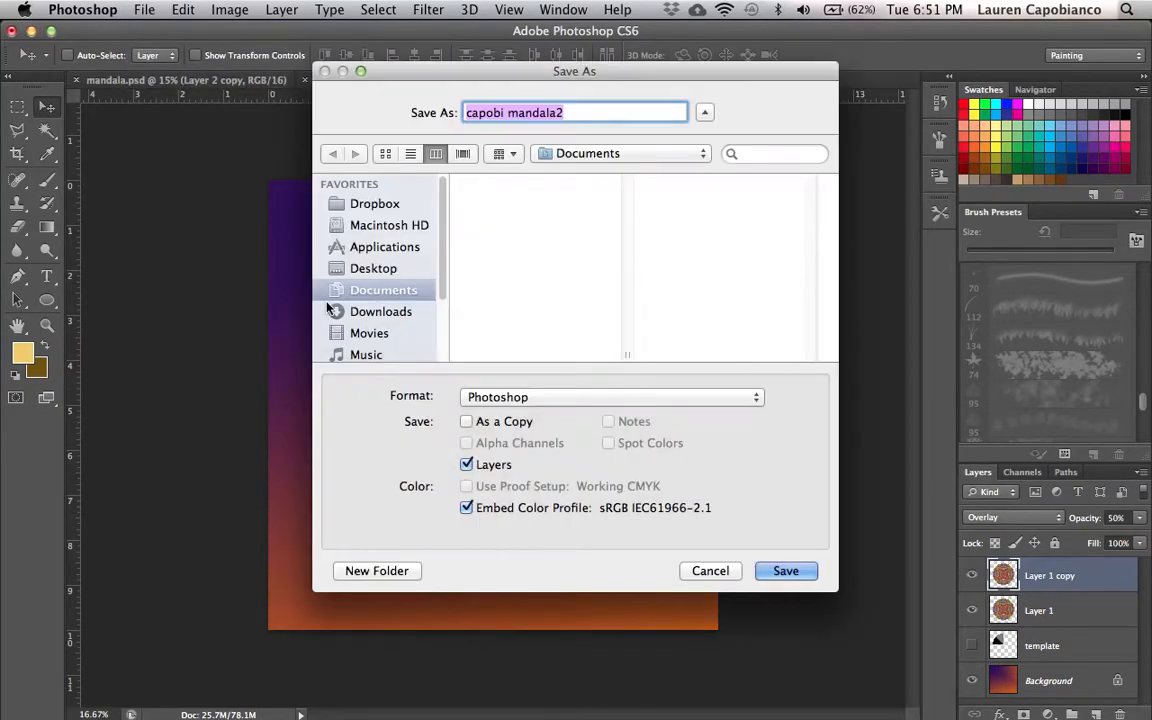
left_click(352, 268)
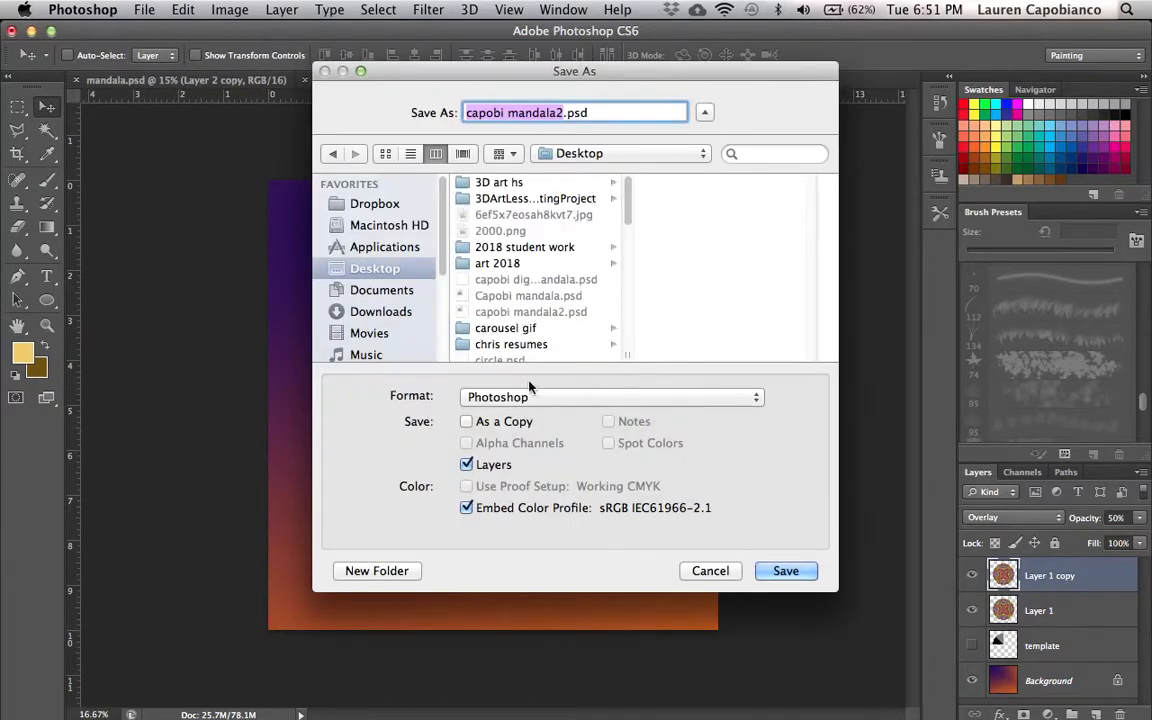
left_click(793, 575)
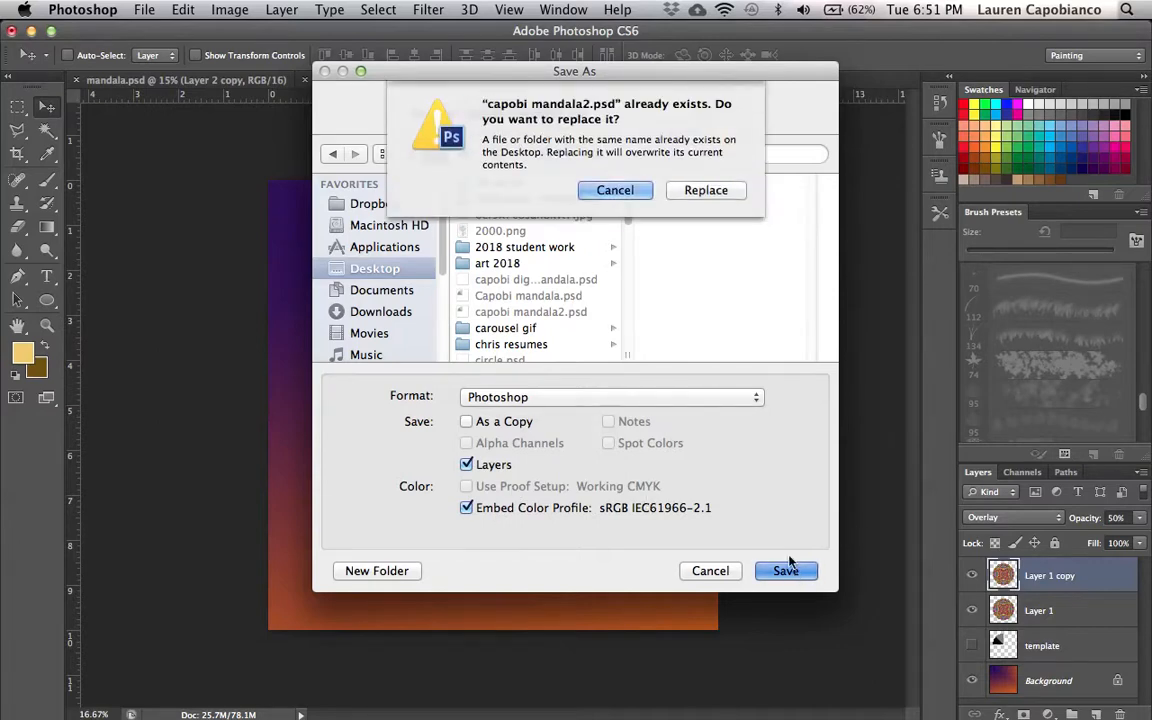
left_click(710, 190)
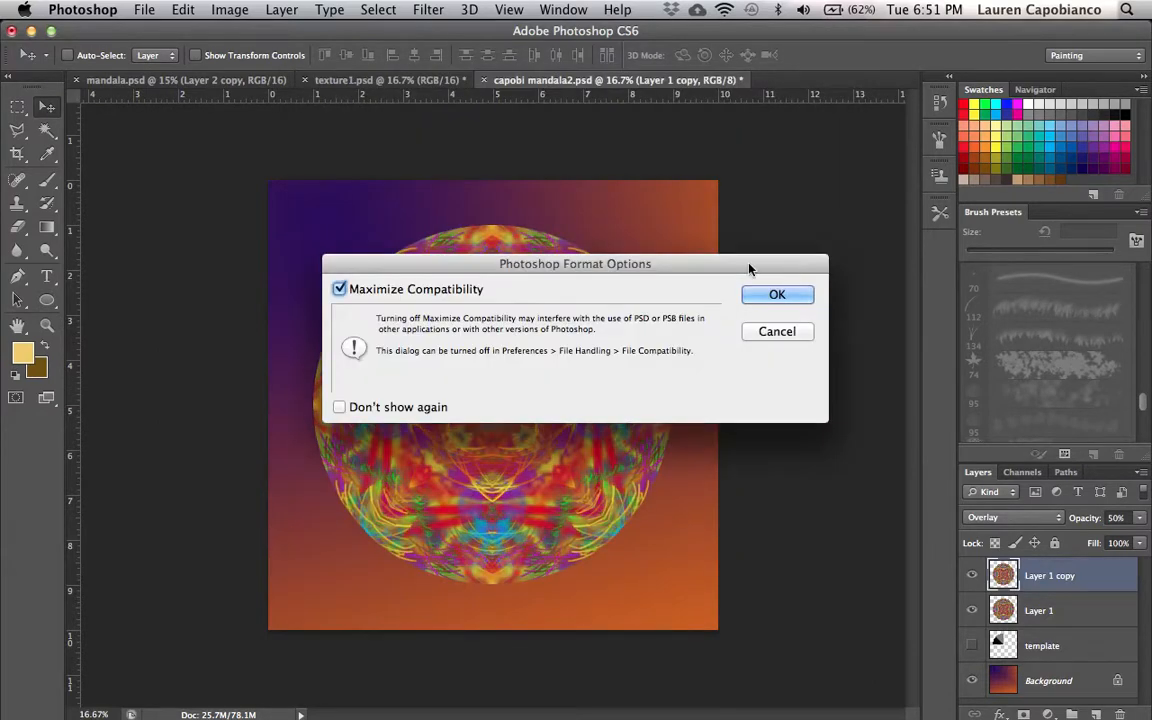
left_click(775, 294)
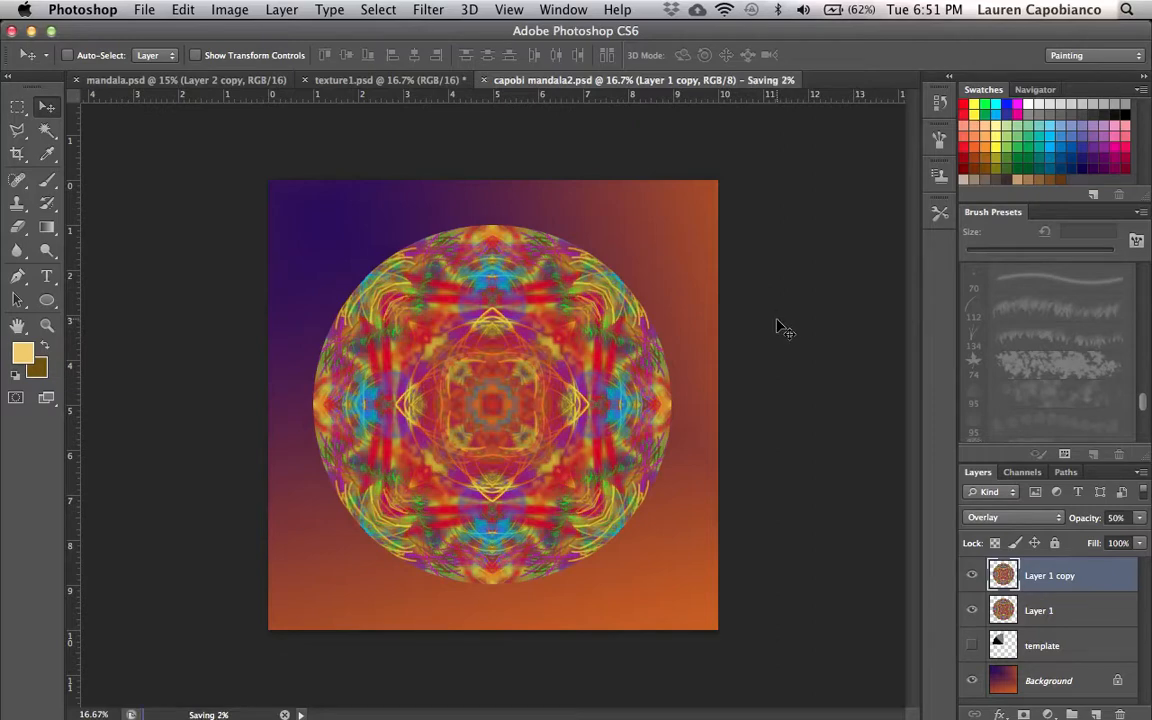